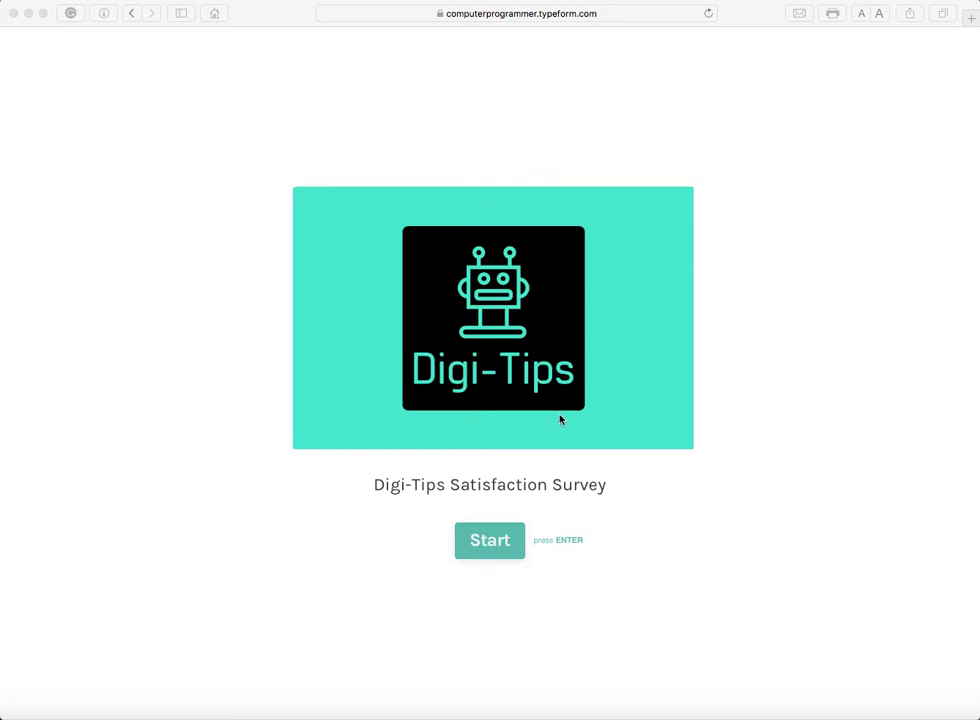
- Open typeform.com in a new browser tab and log in to the account
{"action": "left_click", "coordinate": [972, 22]}
{"action": "type", "text": "typeform.com"}
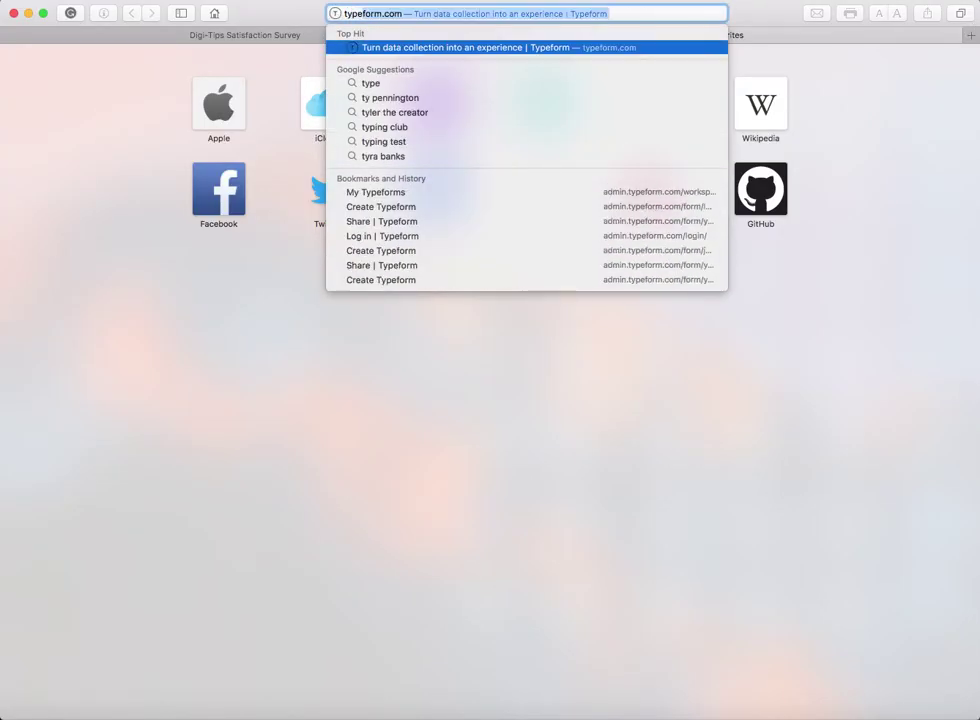
{"action": "key", "text": "Return"}
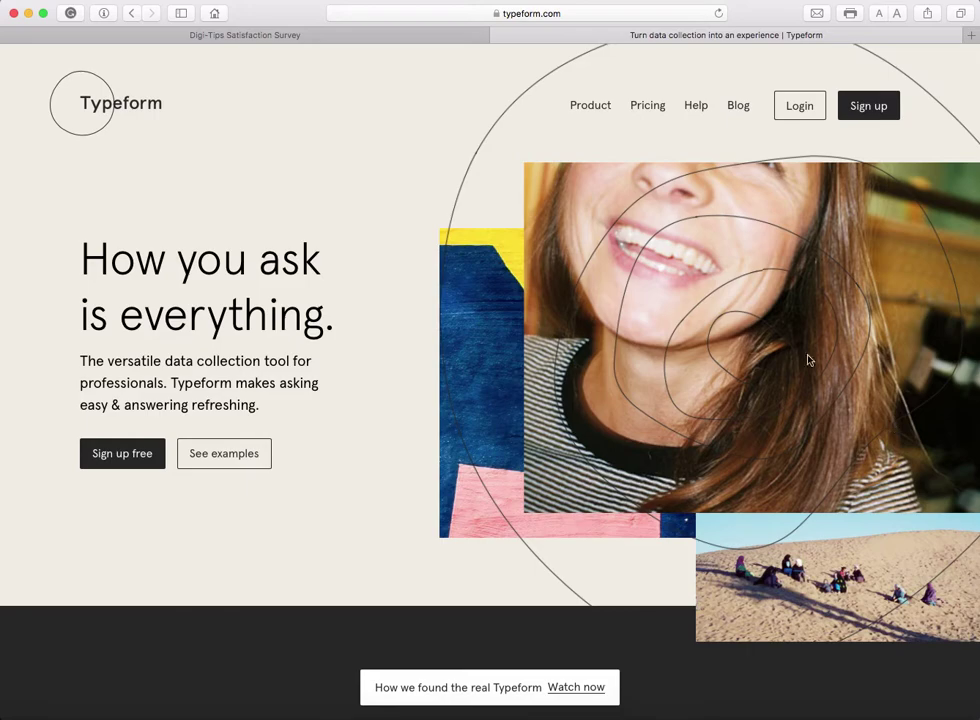
{"action": "left_click", "coordinate": [804, 108]}
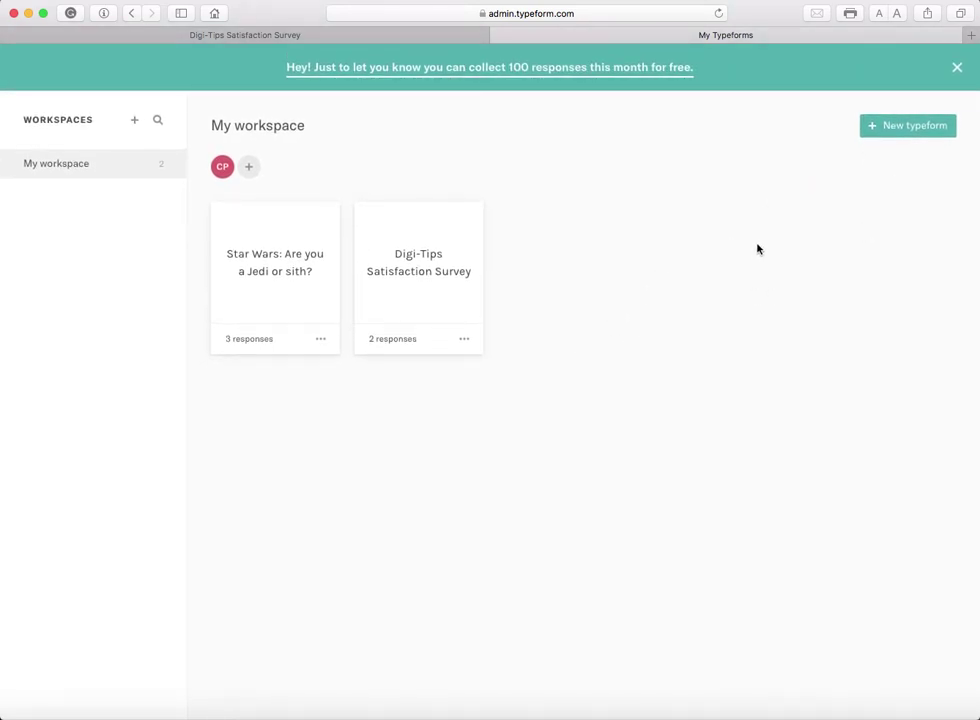
- Create a new typeform from scratch and add a Welcome Screen with the message "Digi-Tips"
{"action": "left_click", "coordinate": [916, 131]}
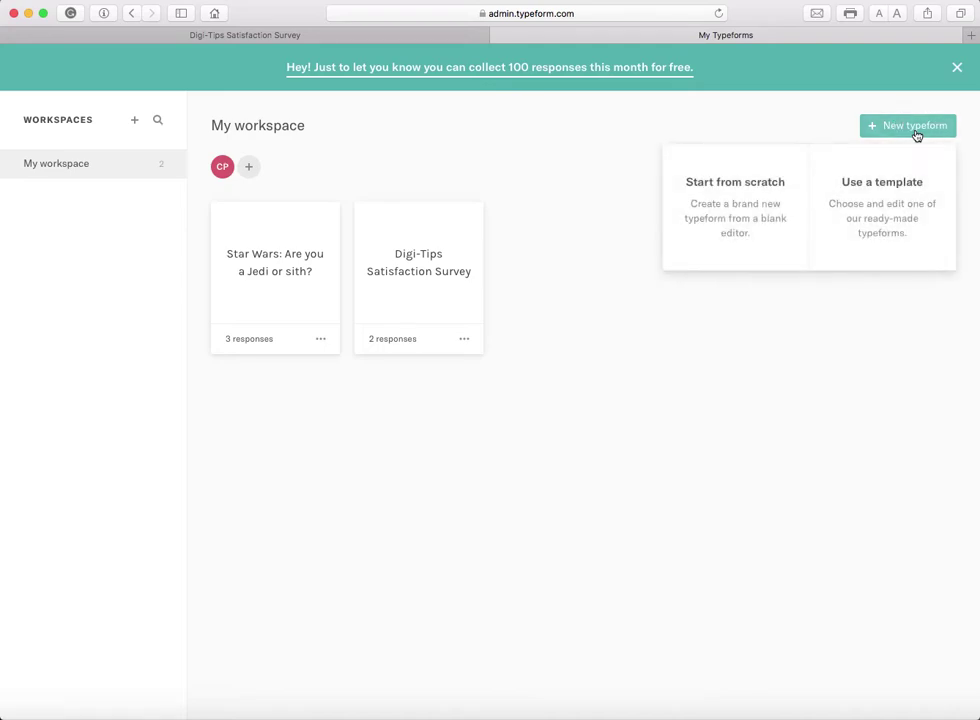
{"action": "left_click", "coordinate": [719, 206]}
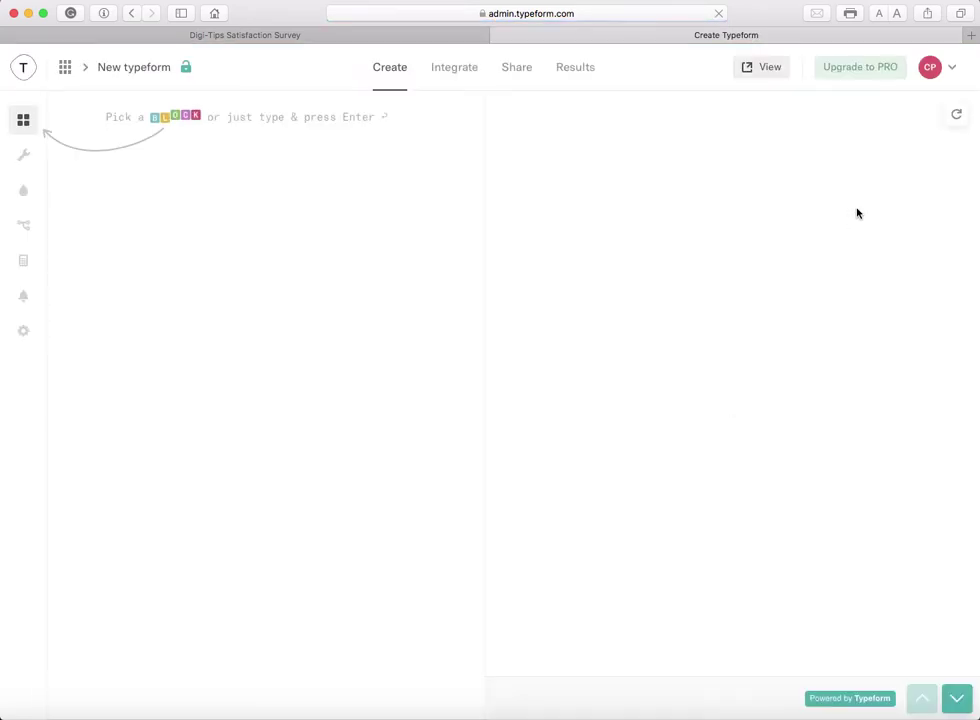
{"action": "left_click", "coordinate": [23, 119]}
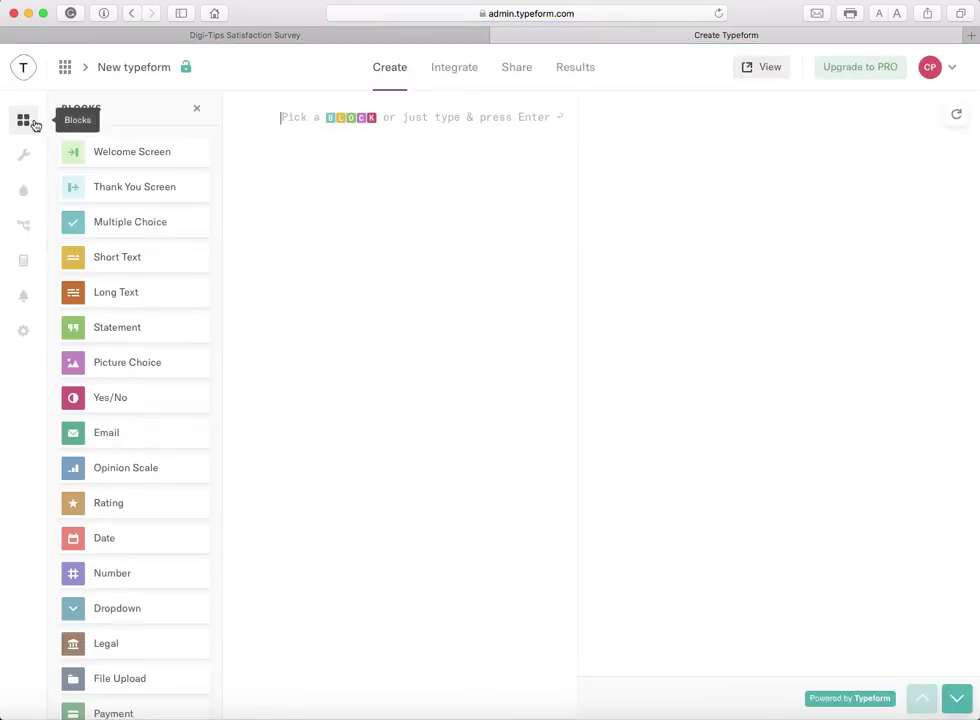
{"action": "left_click_drag", "start_coordinate": [155, 157], "coordinate": [444, 199]}
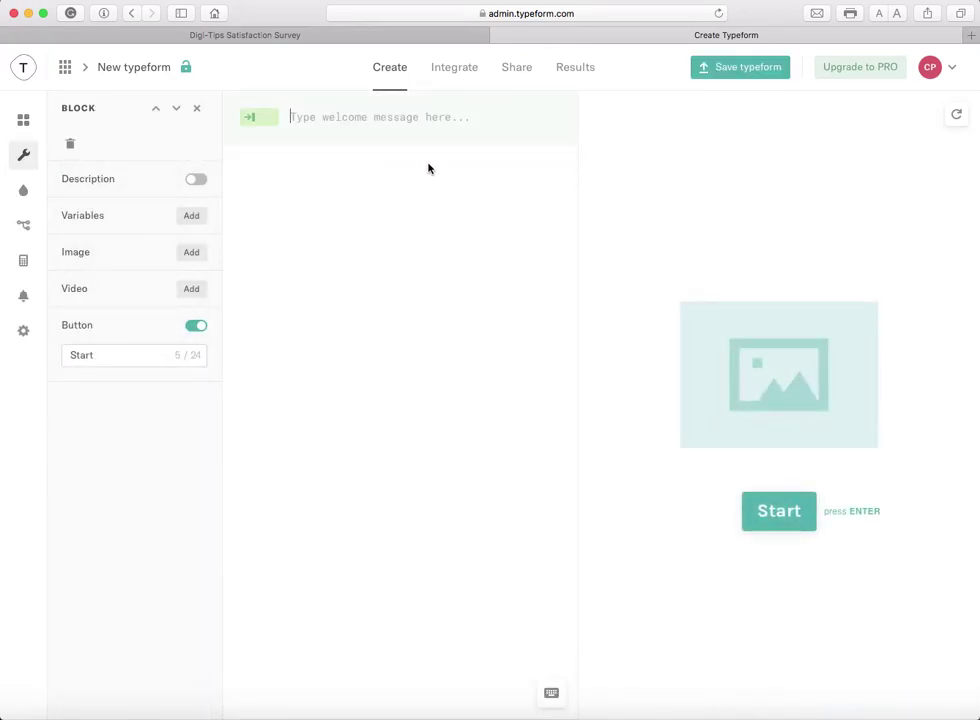
{"action": "type", "text": "Digi-Tips"}
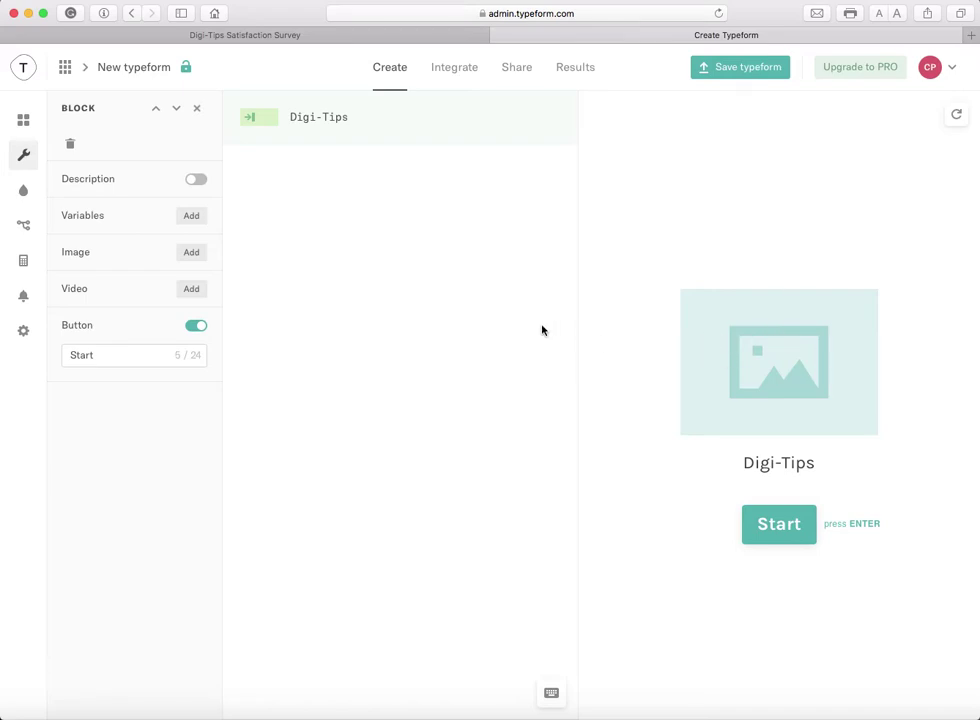
- Search Google Images for "imac" in a new browser tab and enlarge the Best Buy picture of the 21.5" iMac
{"action": "left_click", "coordinate": [970, 35]}
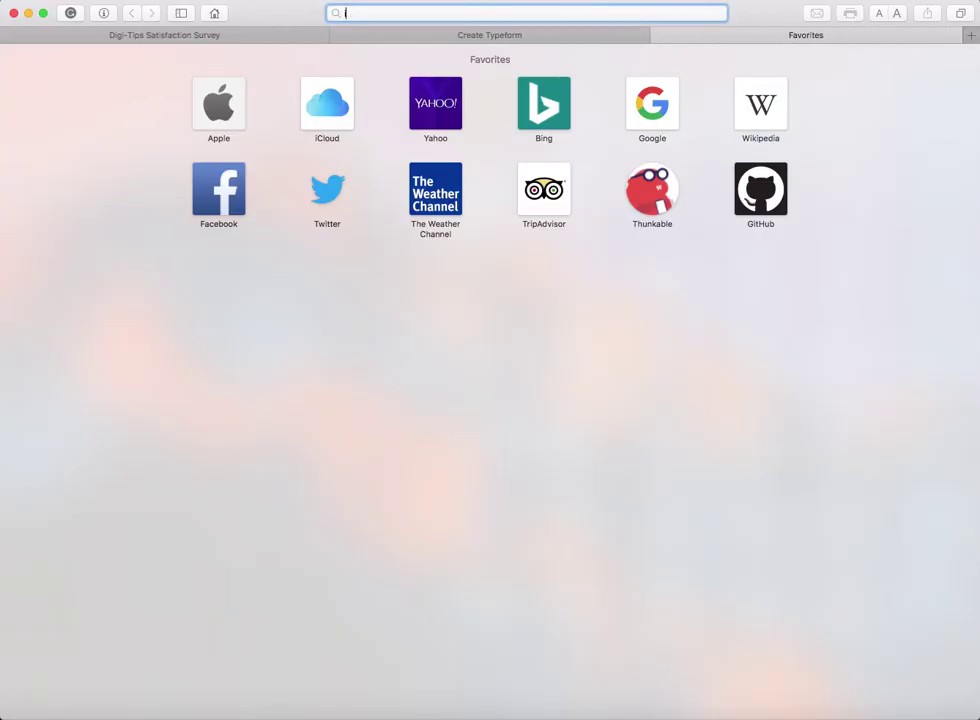
{"action": "type", "text": "imac"}
{"action": "key", "text": "Return"}
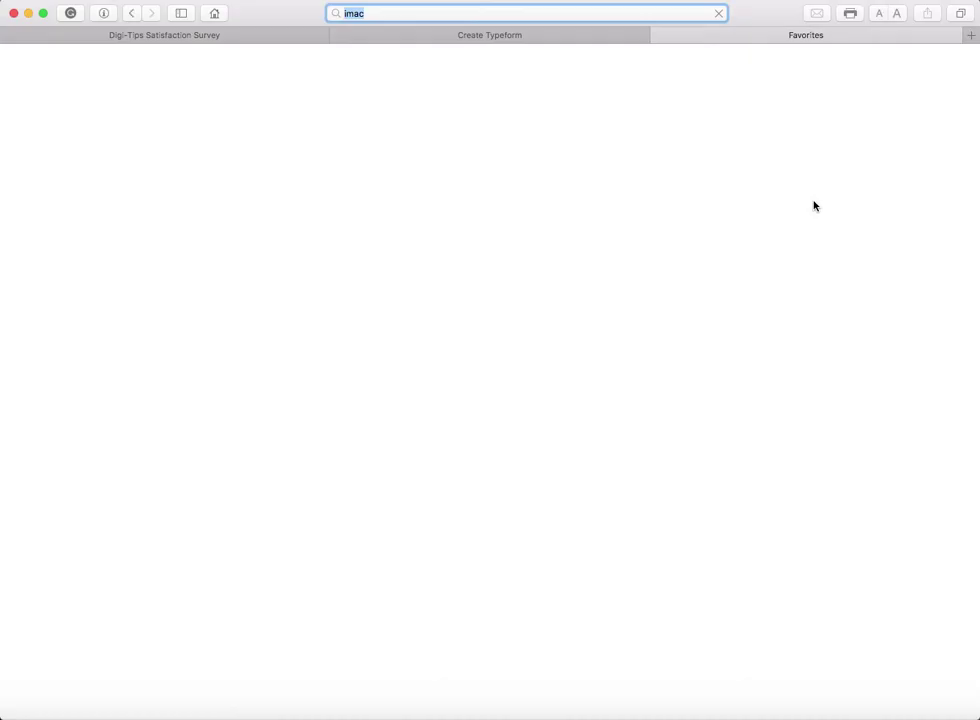
{"action": "left_click", "coordinate": [285, 121]}
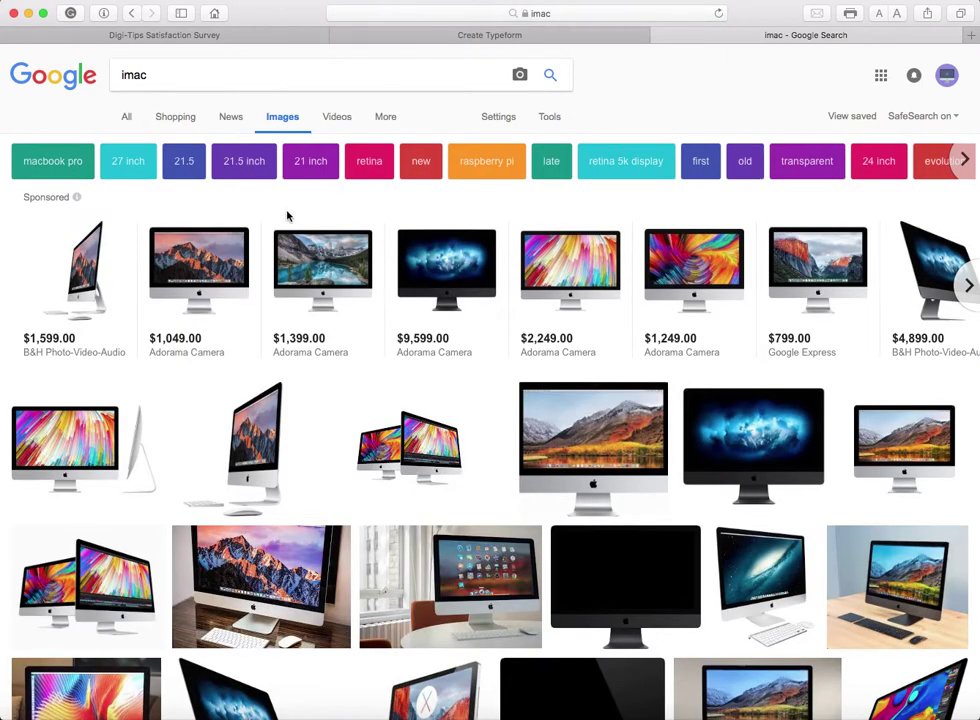
{"action": "scroll", "coordinate": [270, 220], "scroll_direction": "down", "scroll_amount": 3}
{"action": "left_click", "coordinate": [587, 252]}
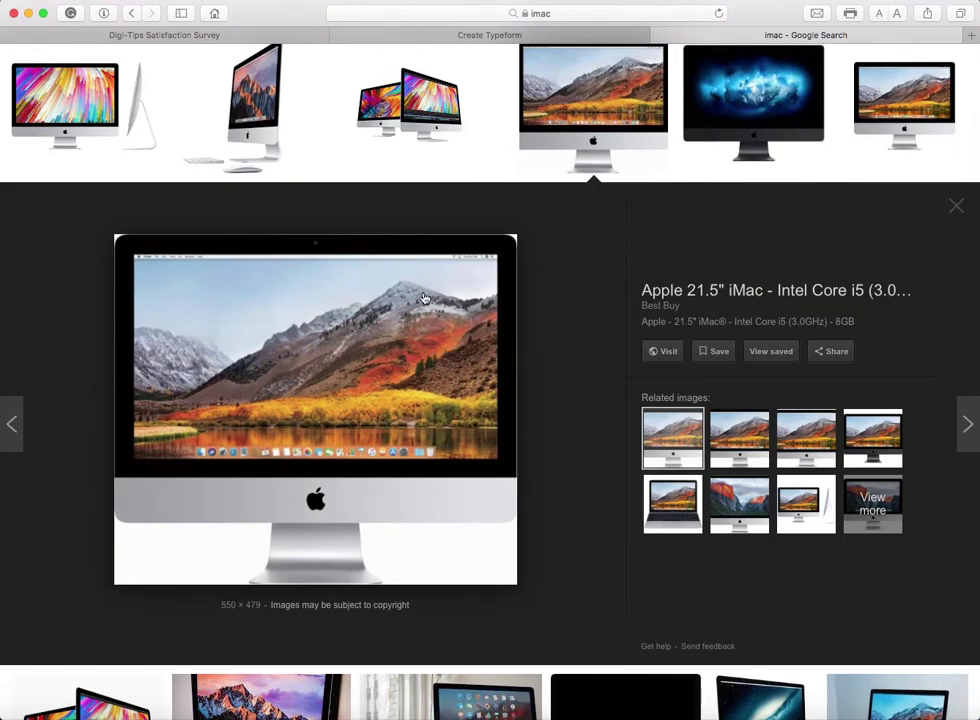
- Save a copy of the enlarged iMac picture to the computer and close the image search tab
{"action": "left_click_drag", "start_coordinate": [423, 298], "coordinate": [10, 310]}
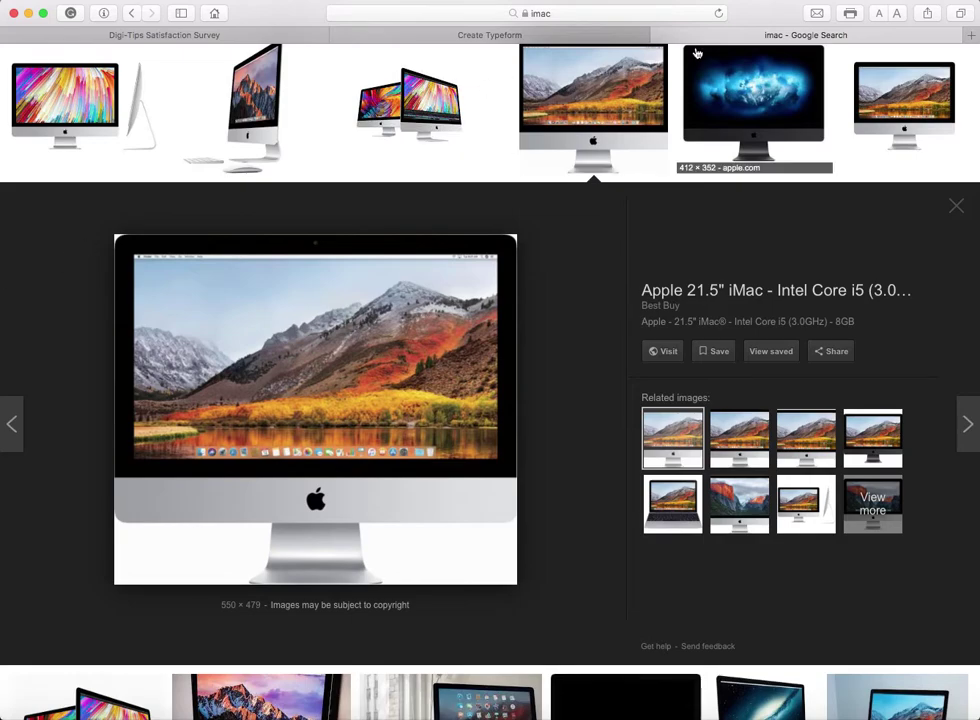
{"action": "left_click", "coordinate": [505, 31]}
{"action": "left_click", "coordinate": [656, 35]}
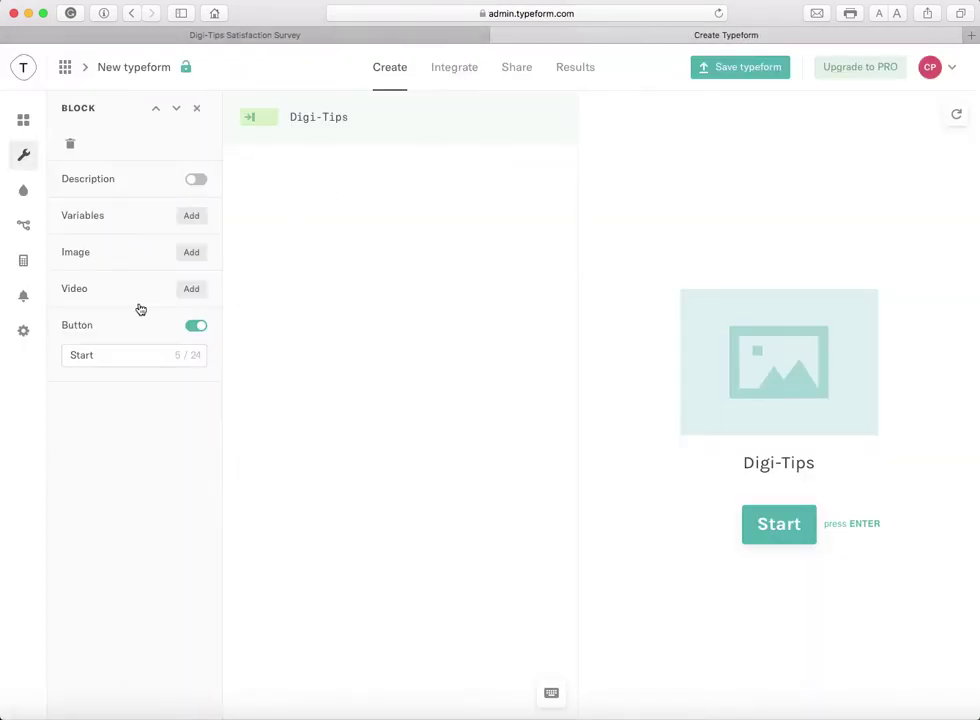
- Upload the saved iMac picture as the image of the Welcome Screen
{"action": "left_click", "coordinate": [195, 260]}
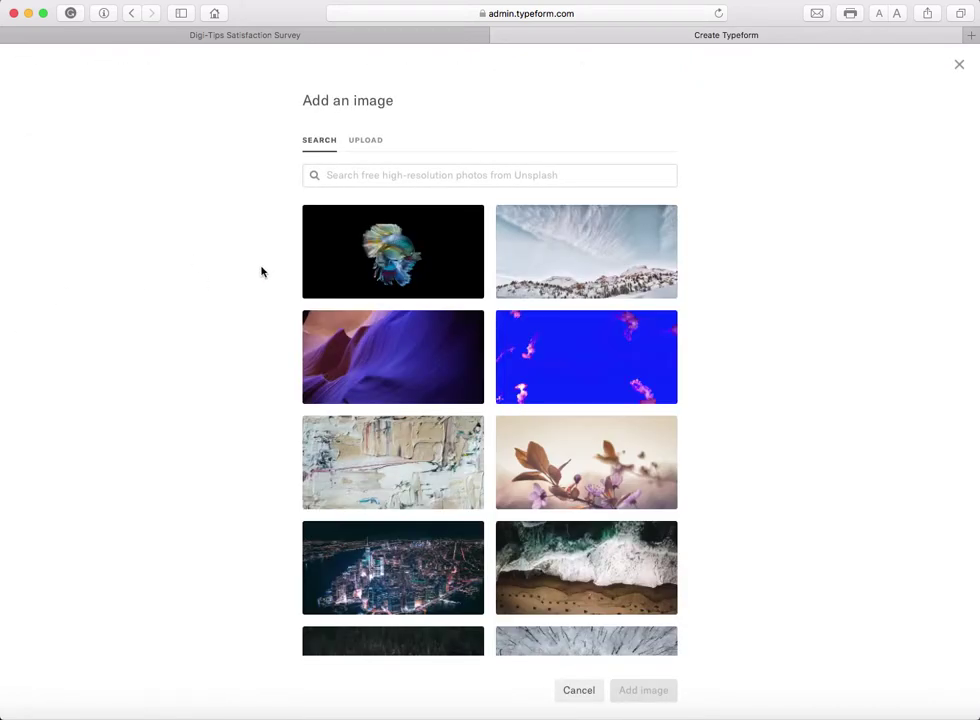
{"action": "left_click", "coordinate": [367, 146]}
{"action": "left_click_drag", "start_coordinate": [410, 190], "coordinate": [478, 262]}
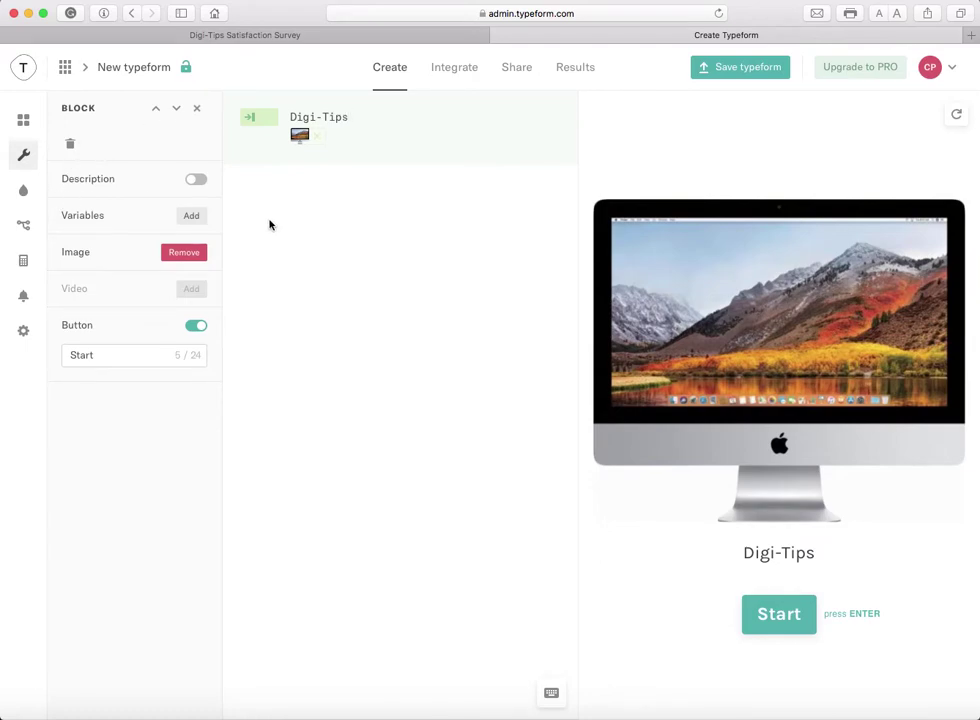
- Add a Short Text block below the Welcome Screen with the question "What is your name?"
{"action": "left_click", "coordinate": [23, 120]}
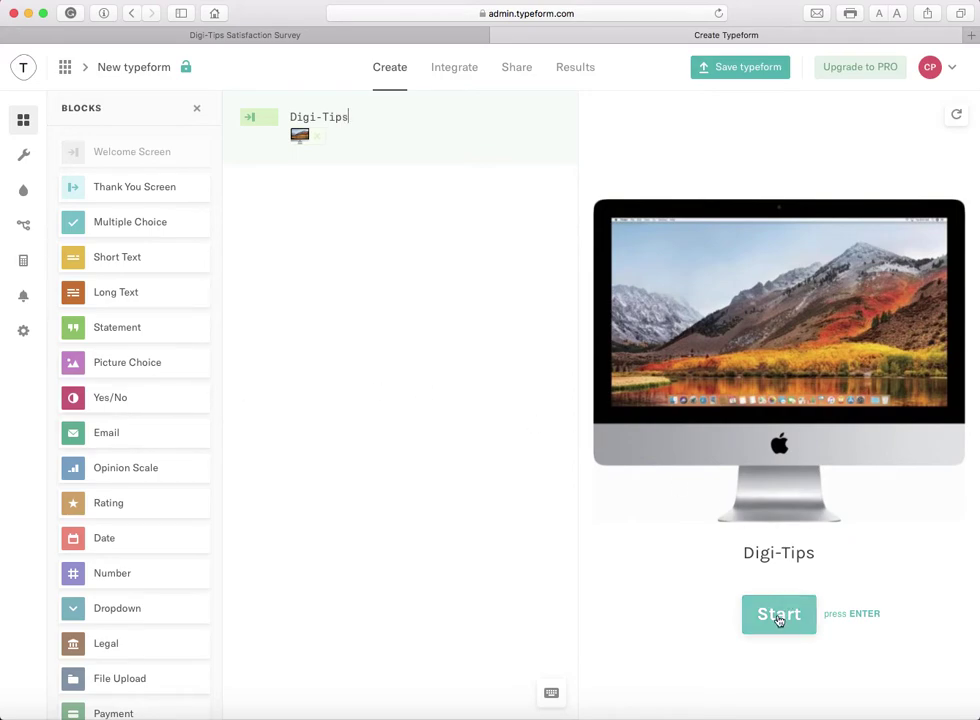
{"action": "left_click_drag", "start_coordinate": [128, 274], "coordinate": [418, 271]}
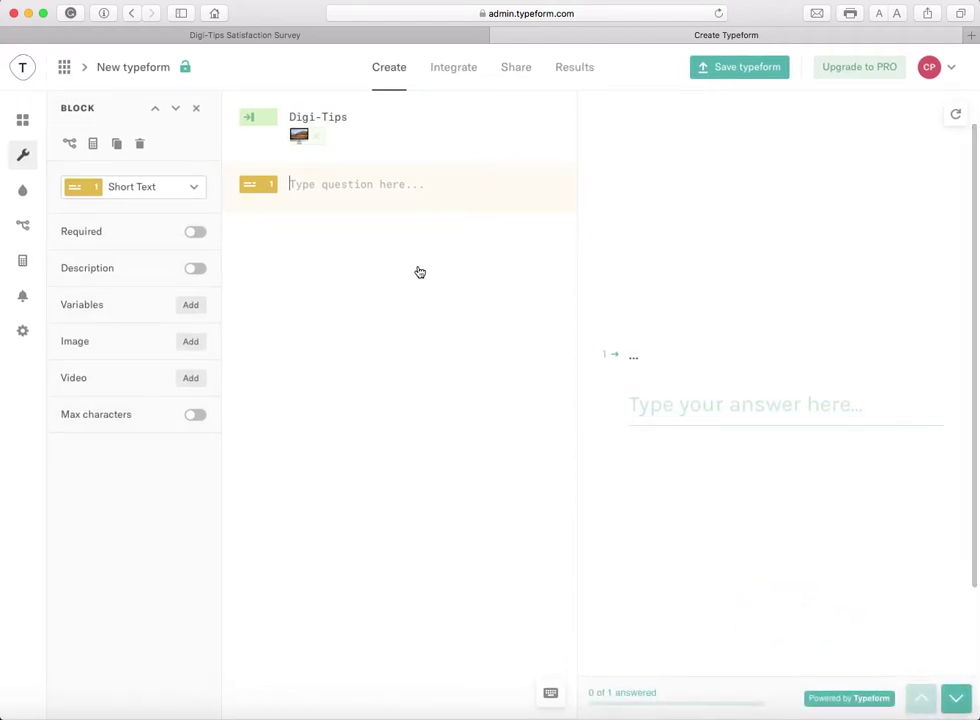
{"action": "type", "text": "What is your"}
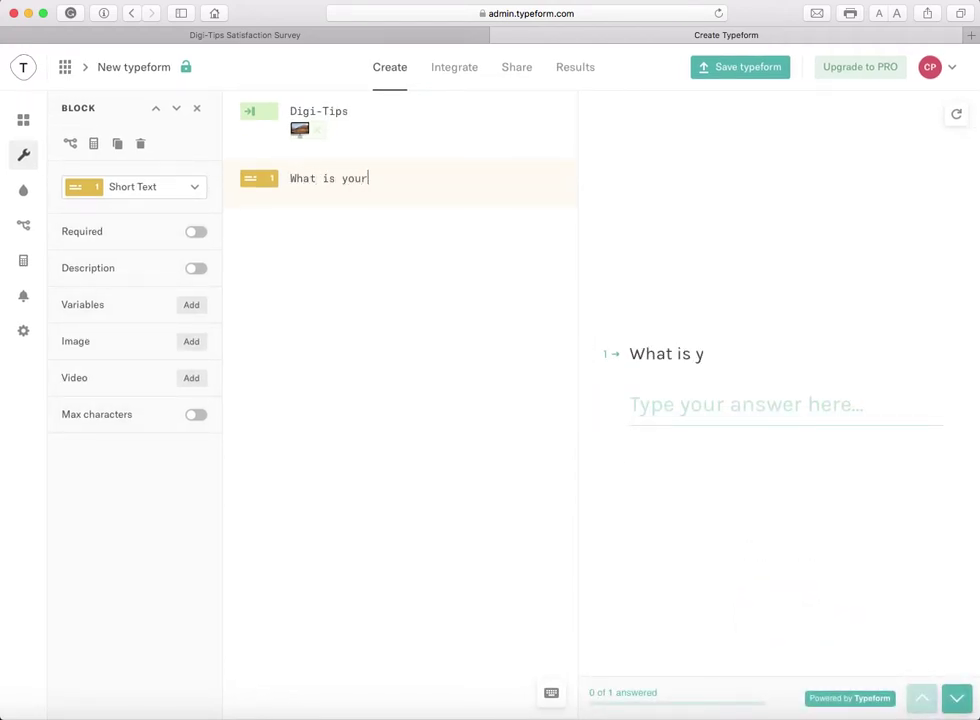
{"action": "type", "text": " name?"}
{"action": "left_click", "coordinate": [437, 372]}
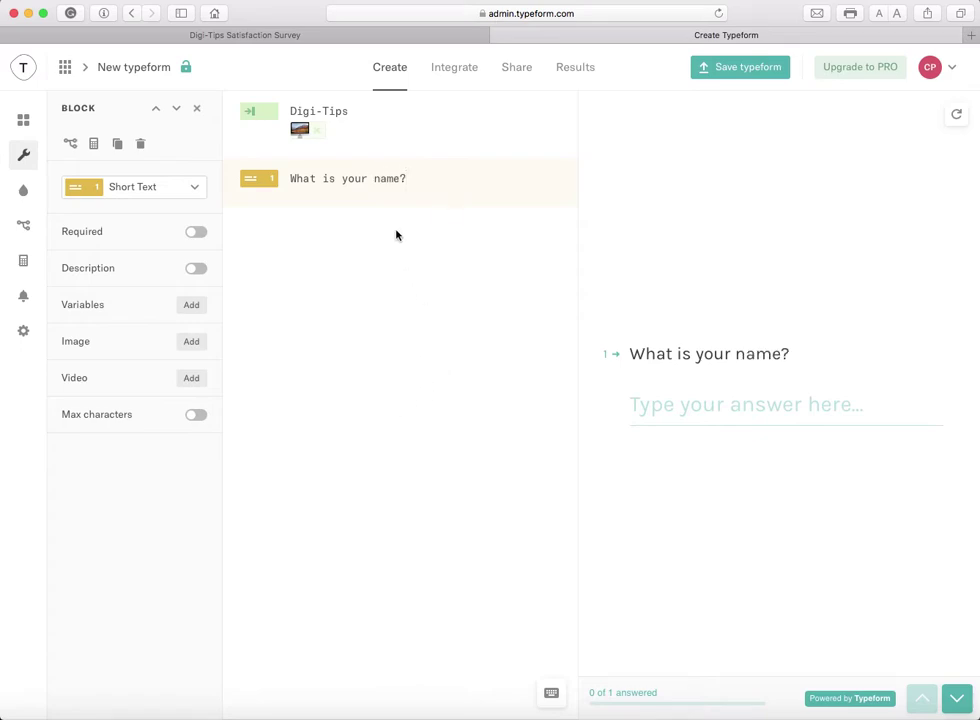
- Add a Yes/No block asking "Hello, [name]! Do you like Digi-Tips?", inserting the answer to "What is your name?" as the name variable
{"action": "left_click", "coordinate": [21, 122]}
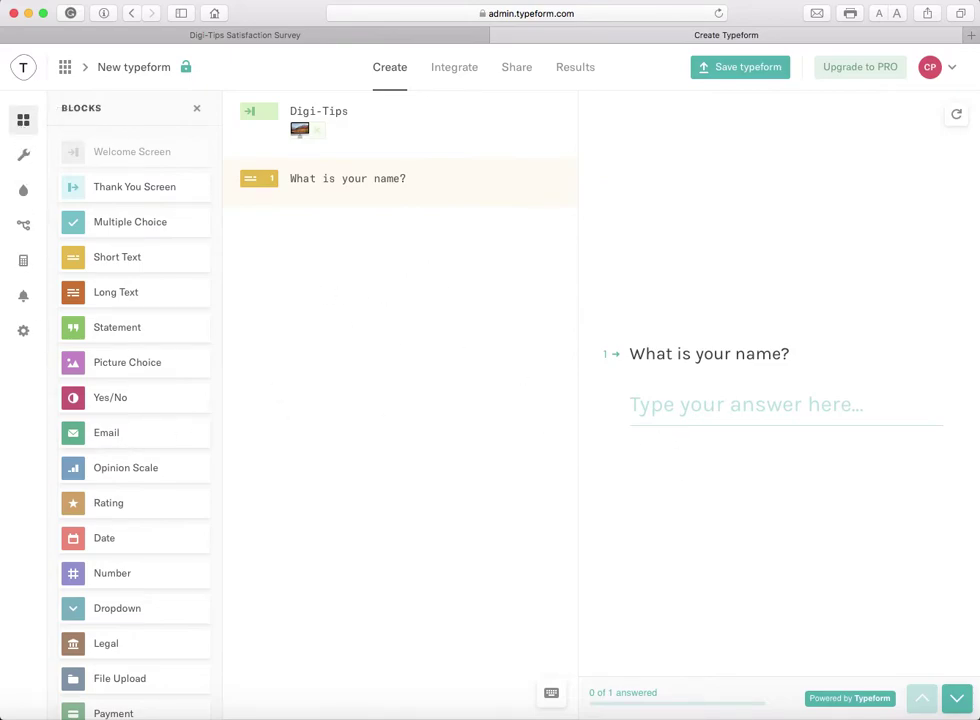
{"action": "left_click_drag", "start_coordinate": [97, 408], "coordinate": [385, 268]}
{"action": "type", "text": "Hello, @"}
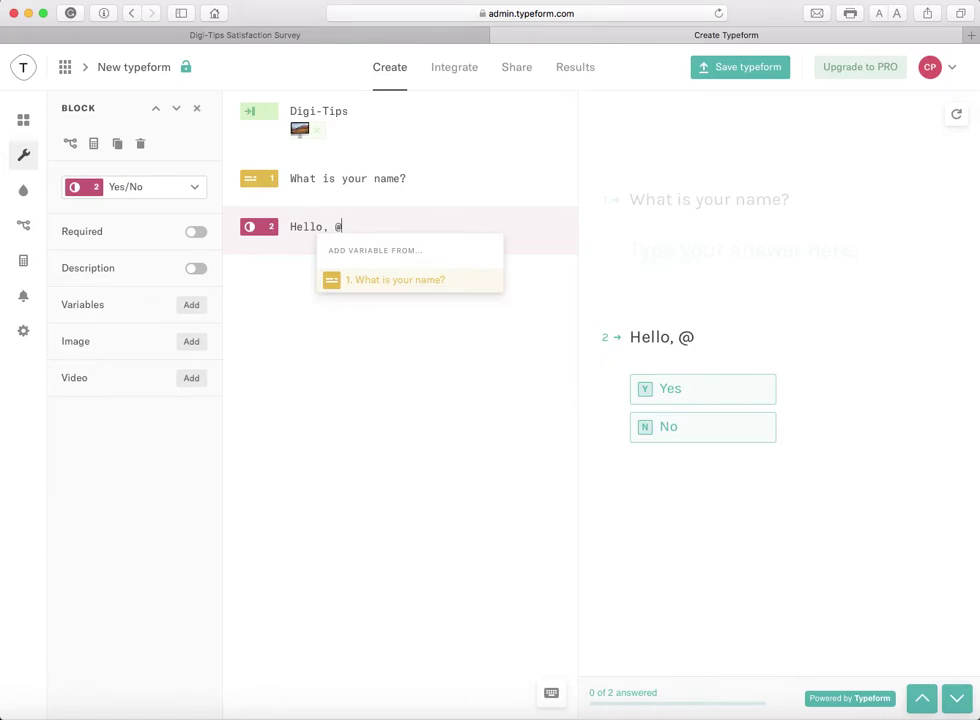
{"action": "left_click", "coordinate": [395, 282]}
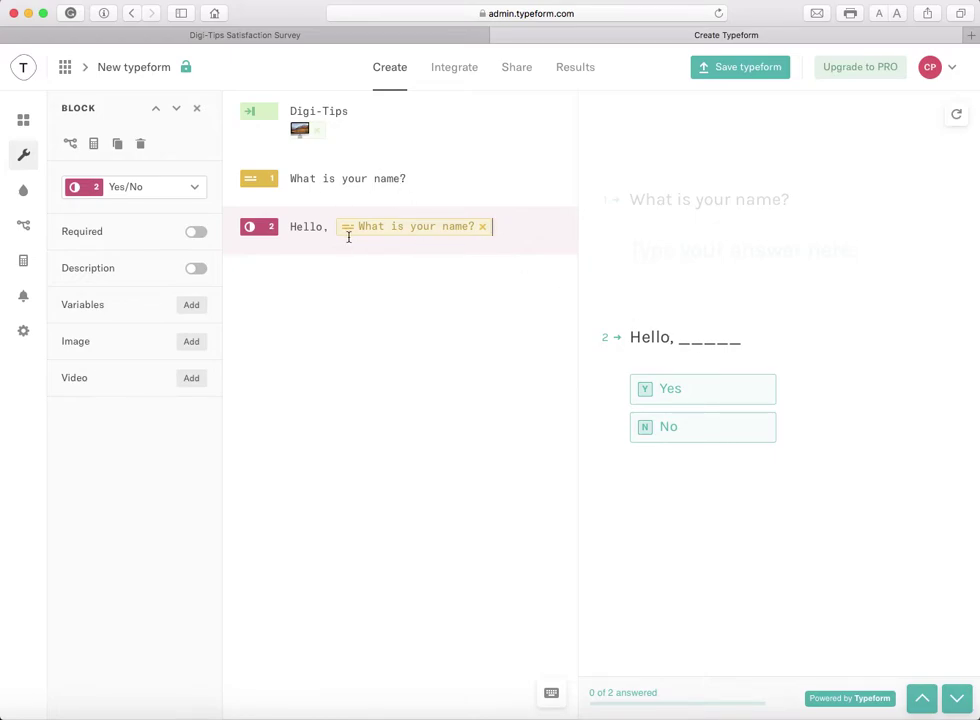
{"action": "type", "text": "! Do you like "}
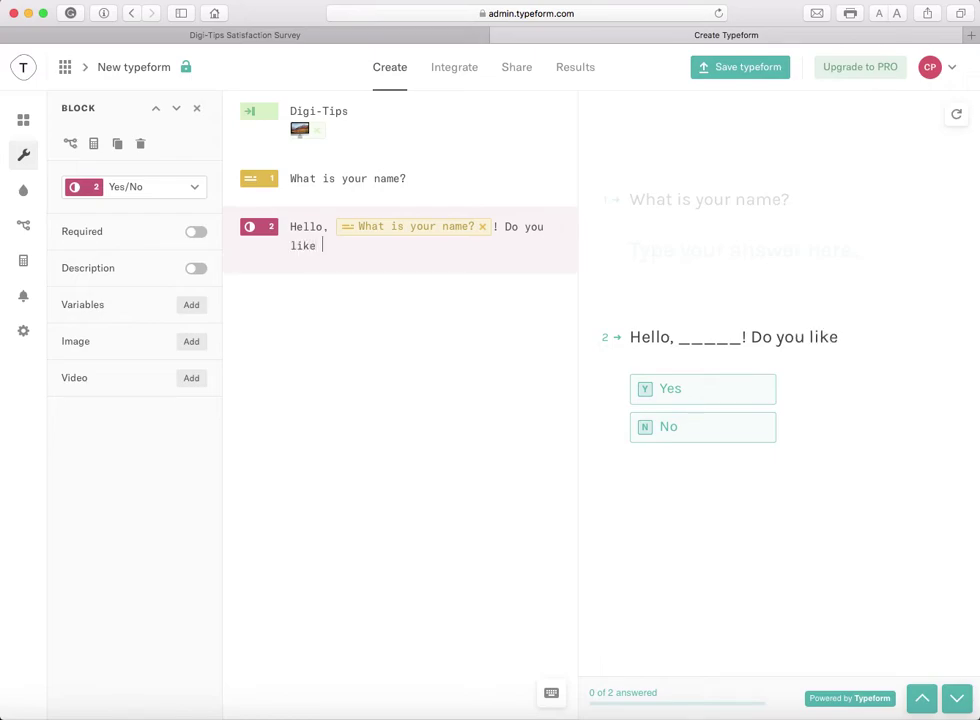
{"action": "type", "text": "Digi-Tips?"}
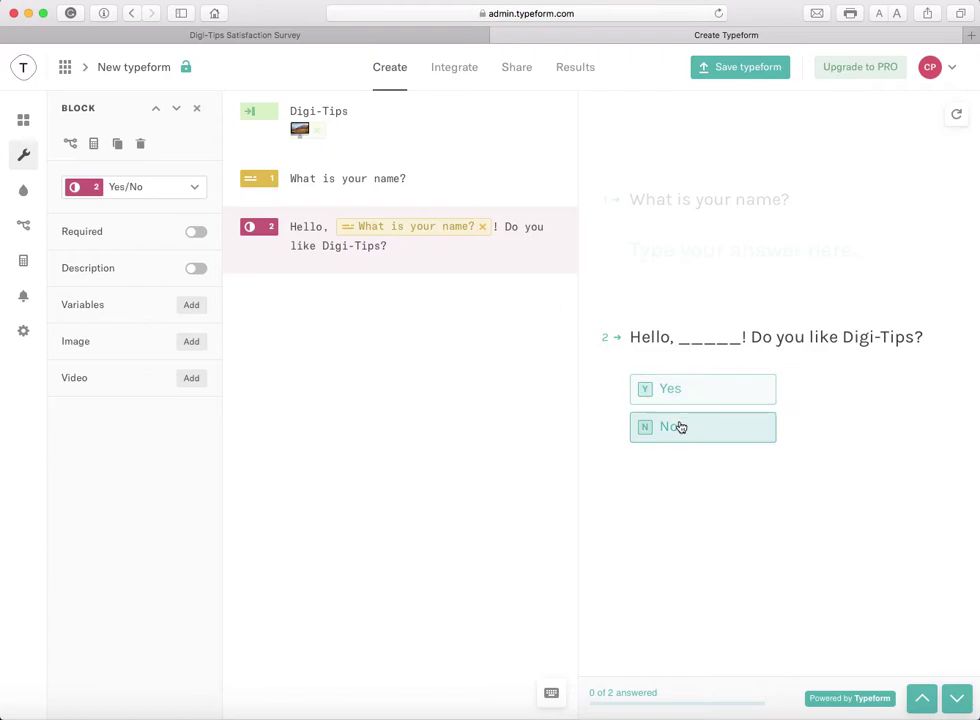
- Add an Opinion Scale block as question 3 with the text "On a scale from 1-10, how much do you like Digi-Tips?"
{"action": "left_click", "coordinate": [23, 121]}
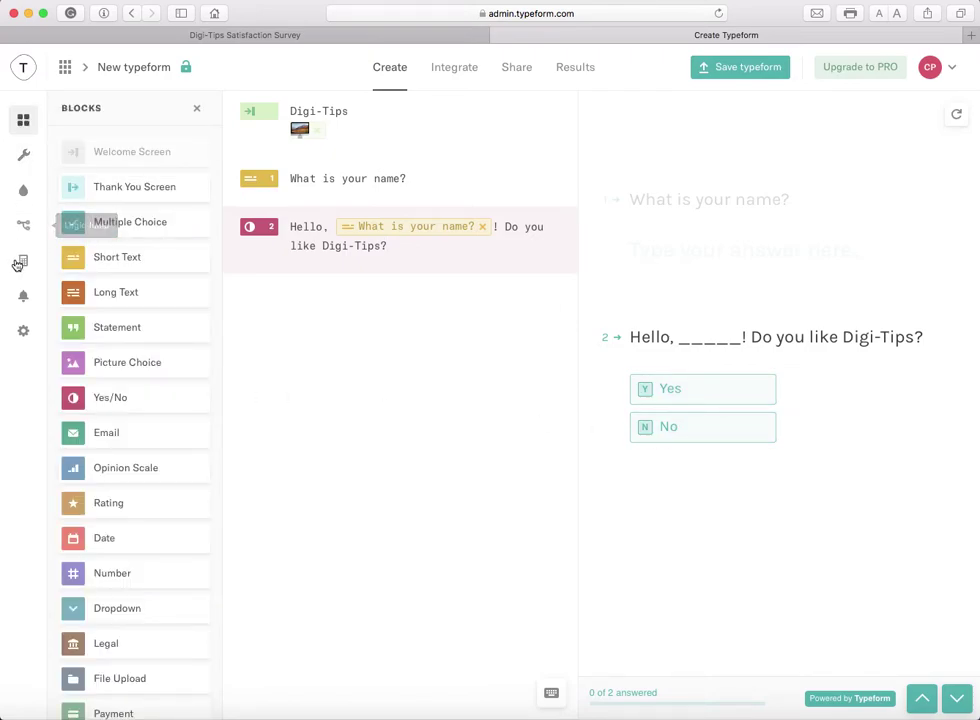
{"action": "scroll", "coordinate": [120, 330], "scroll_direction": "down", "scroll_amount": 3}
{"action": "left_click_drag", "start_coordinate": [135, 342], "coordinate": [380, 395]}
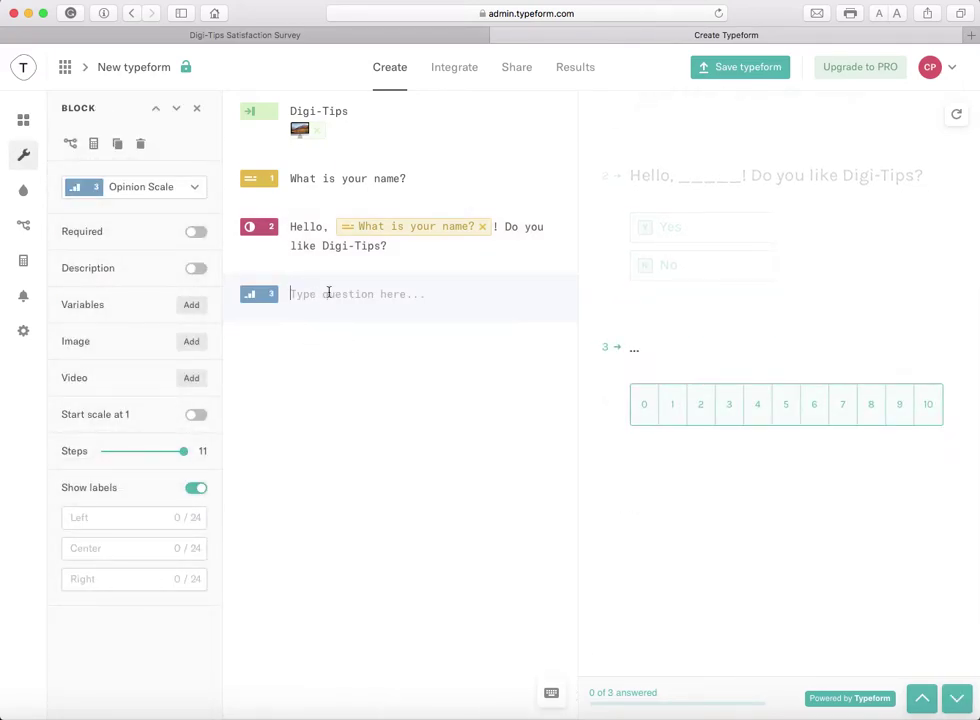
{"action": "type", "text": "On a sx"}
{"action": "type", "text": "ale o"}
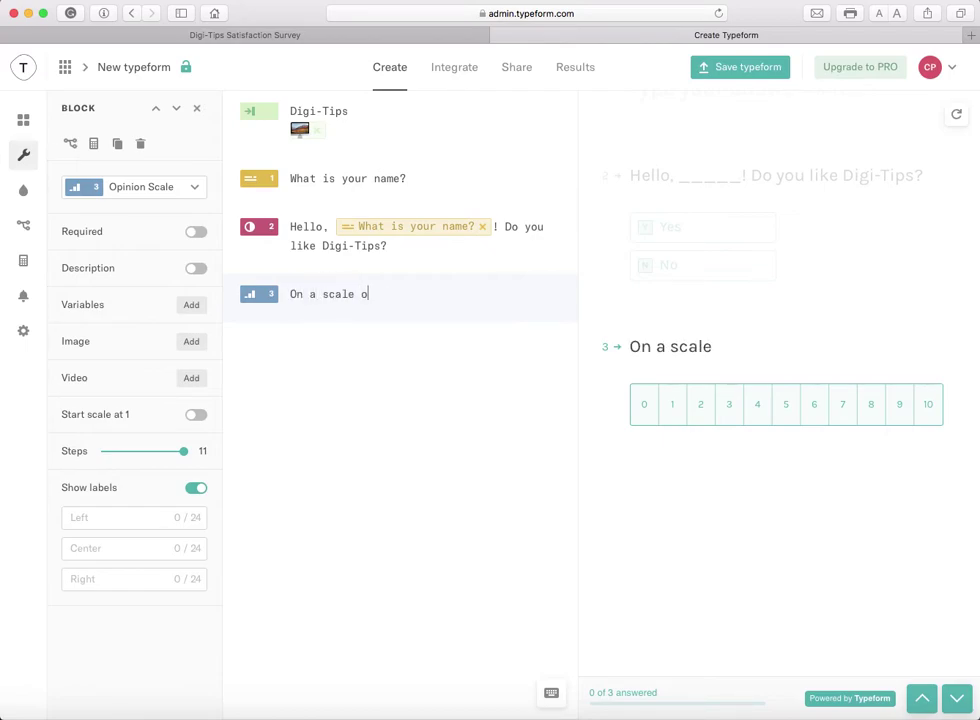
{"action": "key", "text": "BackSpace"}
{"action": "type", "text": "from 1-10"}
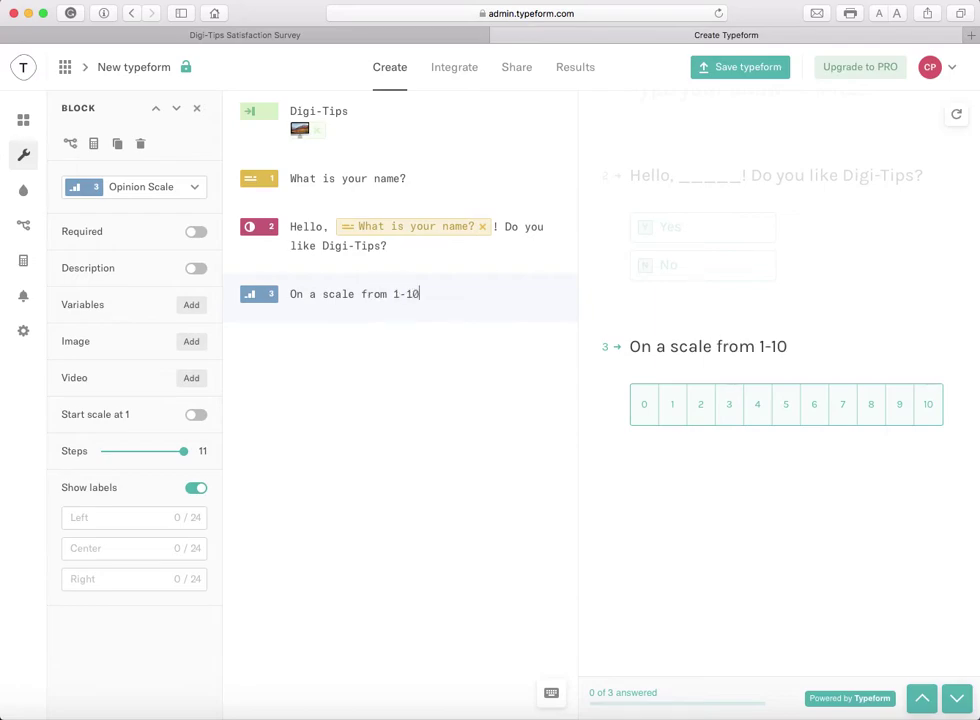
{"action": "type", "text": ", how mu"}
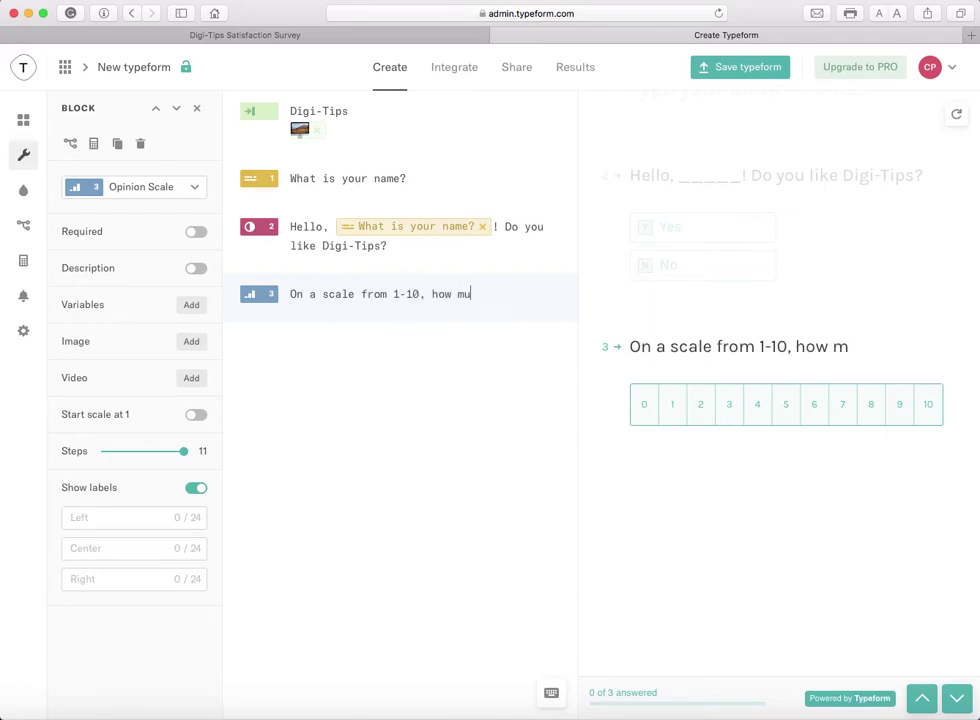
{"action": "type", "text": "ch do you "}
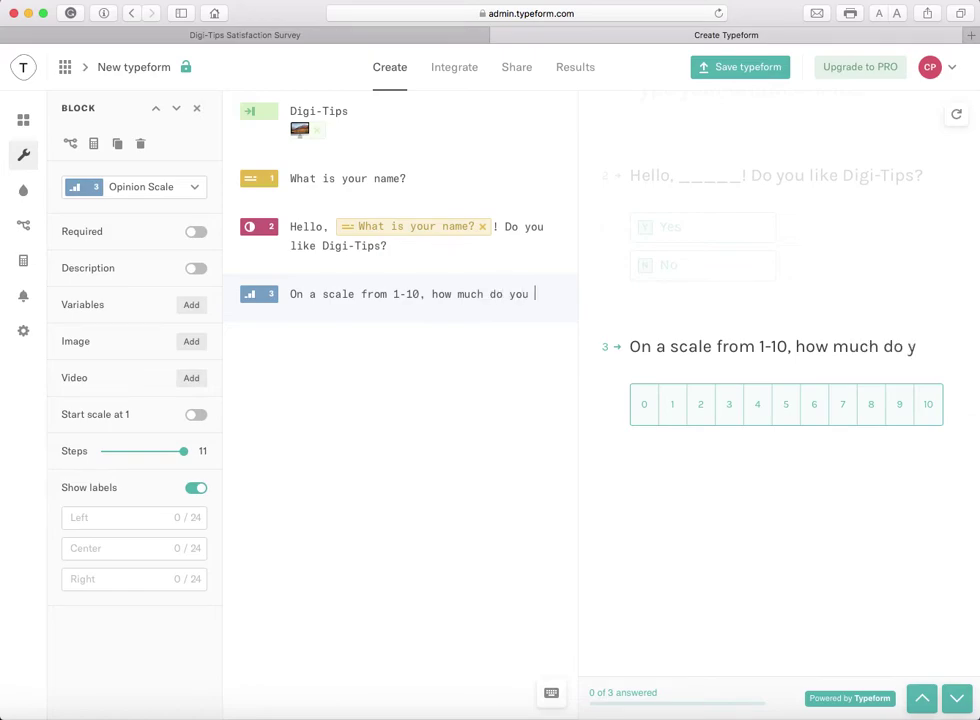
{"action": "type", "text": "like Digi-Tips?"}
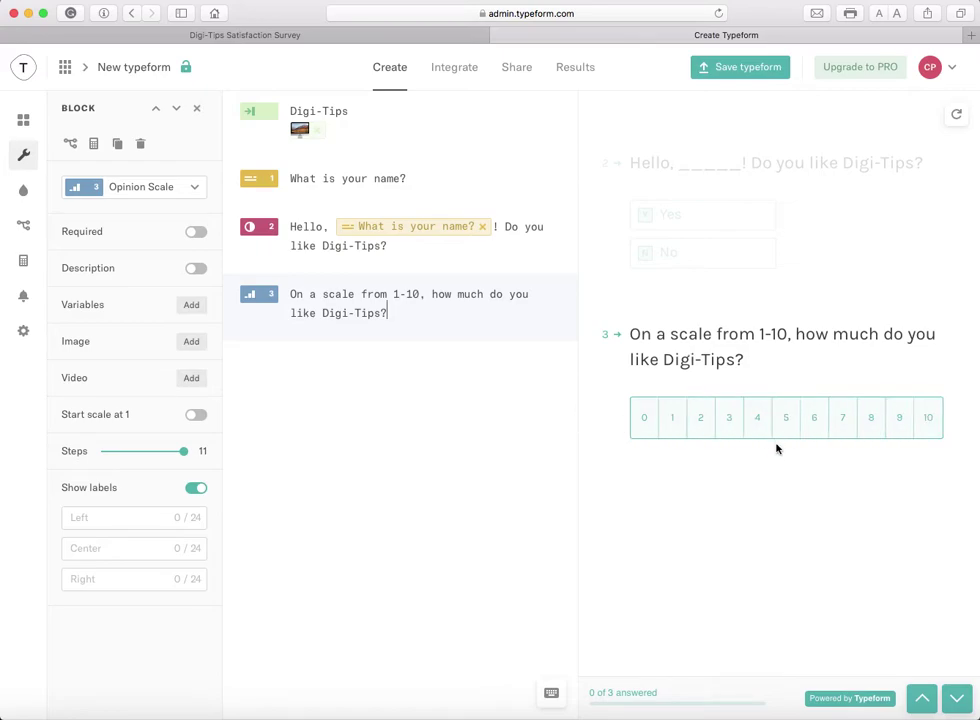
- Make the opinion scale start at 1 and set its number of steps to 10
{"action": "left_click_drag", "start_coordinate": [184, 451], "coordinate": [126, 457]}
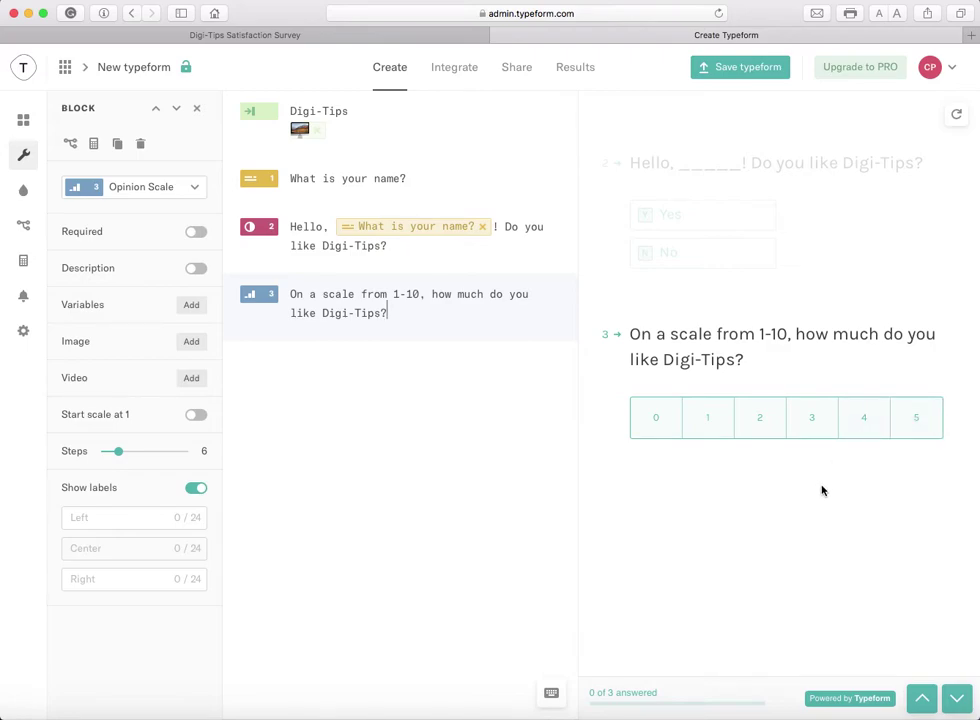
{"action": "left_click", "coordinate": [195, 415]}
{"action": "left_click_drag", "start_coordinate": [119, 453], "coordinate": [176, 454]}
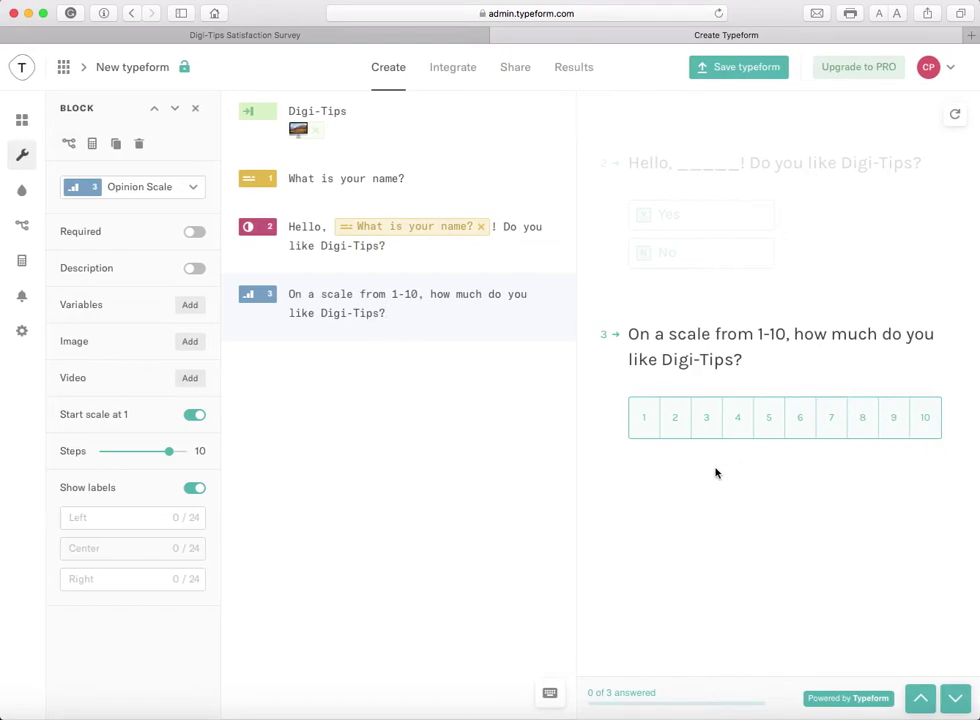
- Add a Picture Choice block as question 4 with the text "Which company in your opinion is the best?"
{"action": "left_click", "coordinate": [23, 120]}
{"action": "scroll", "coordinate": [130, 490], "scroll_direction": "down", "scroll_amount": 2}
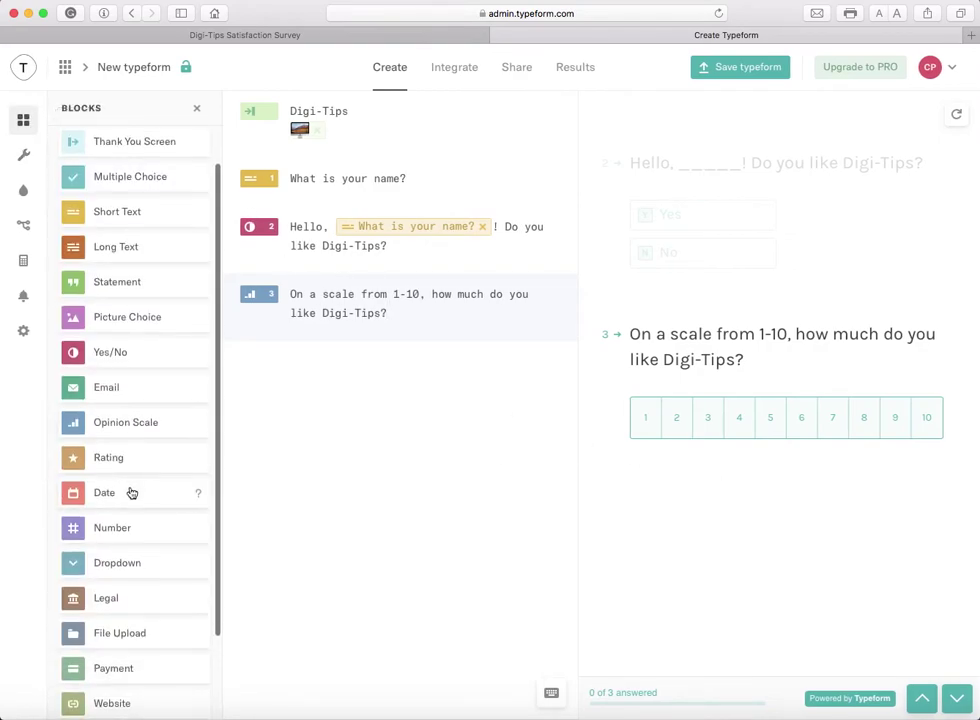
{"action": "left_click_drag", "start_coordinate": [142, 328], "coordinate": [361, 455]}
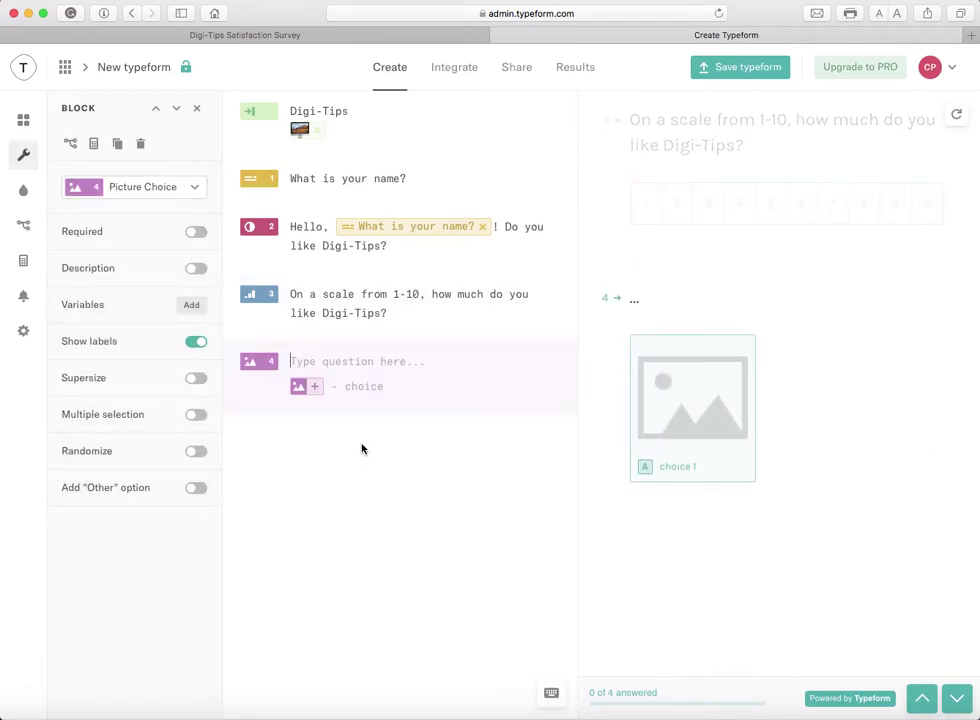
{"action": "type", "text": "Wh"}
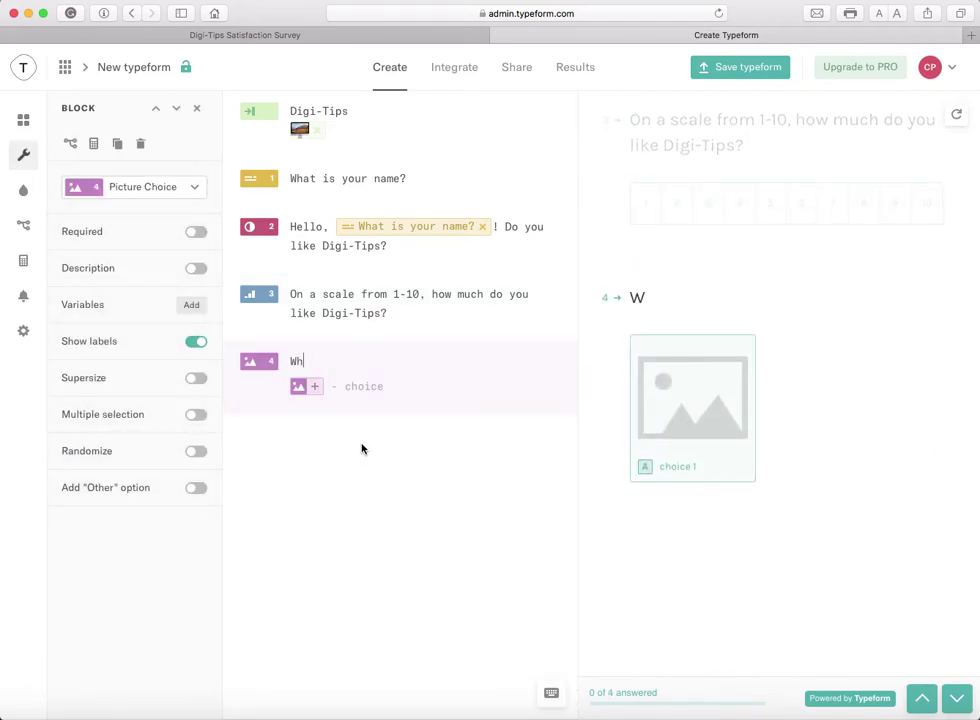
{"action": "type", "text": "ich como"}
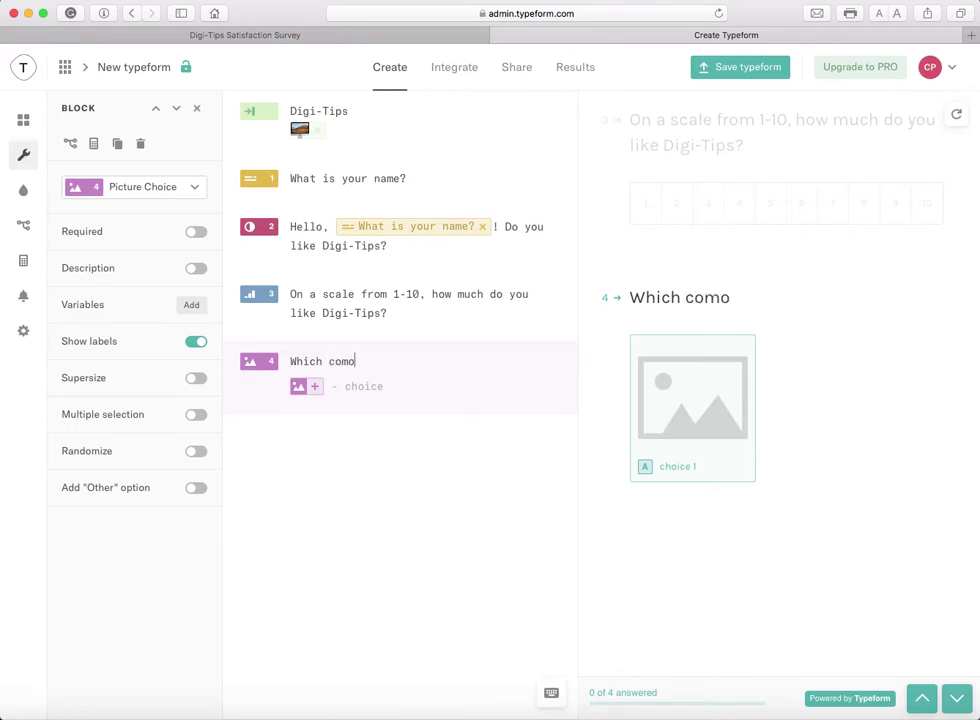
{"action": "key", "text": "BackSpace"}
{"action": "type", "text": "pany in your opinion is the best"}
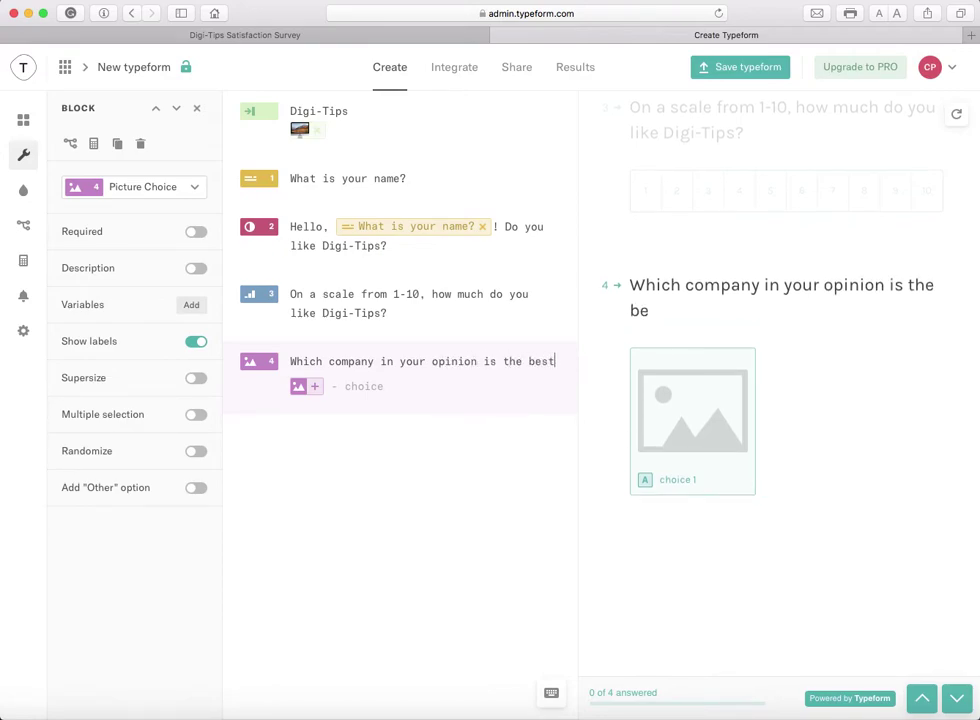
{"action": "type", "text": "?"}
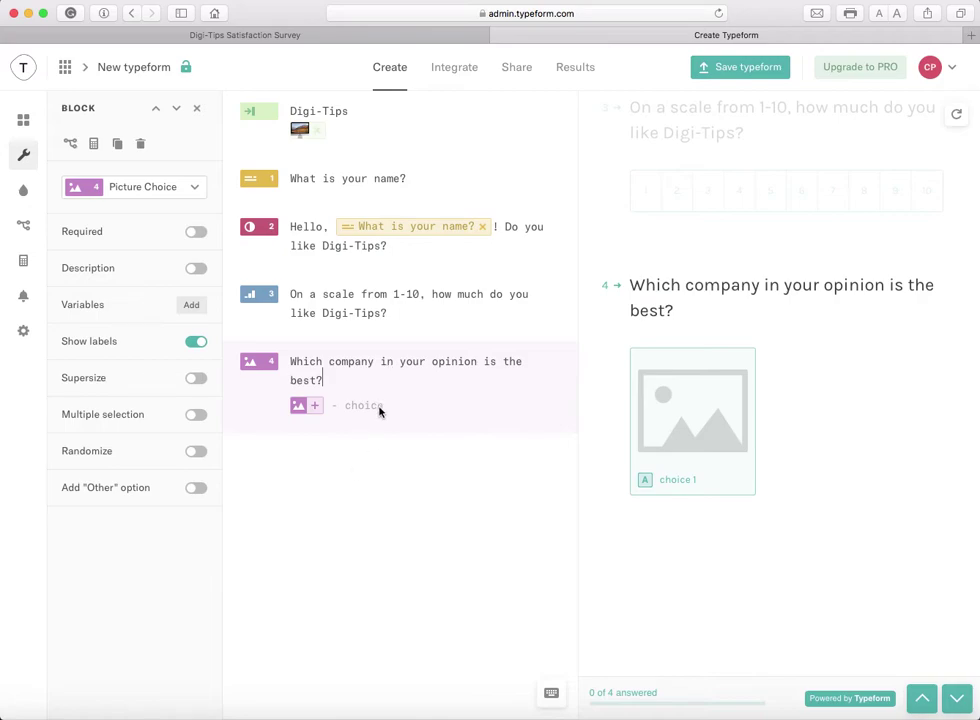
- Enter Apple, Google and Samsung as the three choices of the picture question
{"action": "type", "text": "Apple"}
{"action": "key", "text": "Return"}
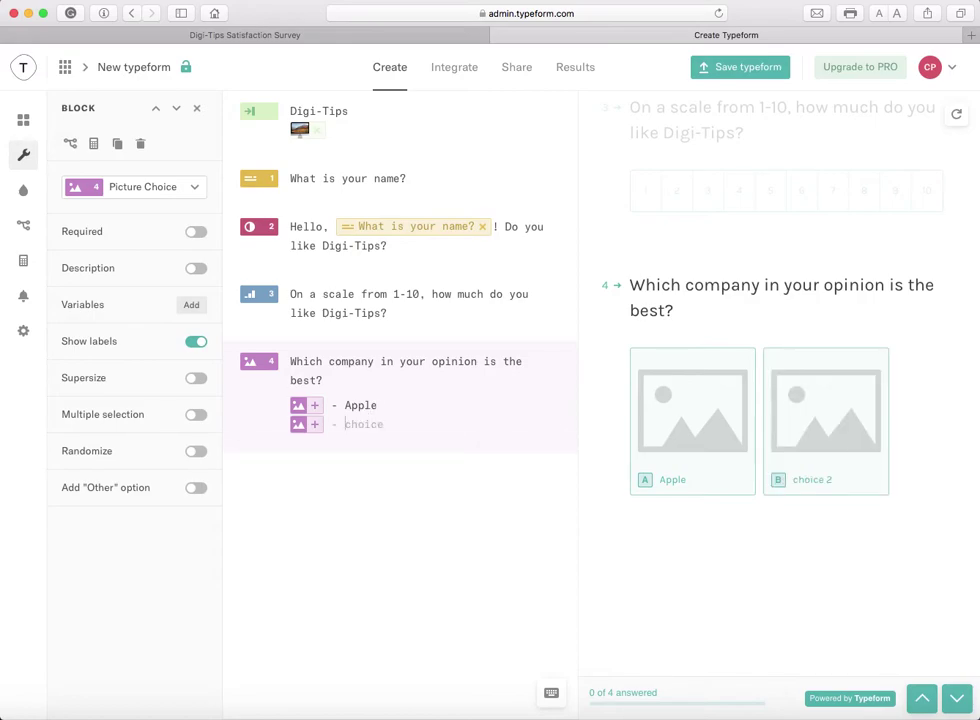
{"action": "type", "text": "Google"}
{"action": "key", "text": "Return"}
{"action": "type", "text": "Samsung"}
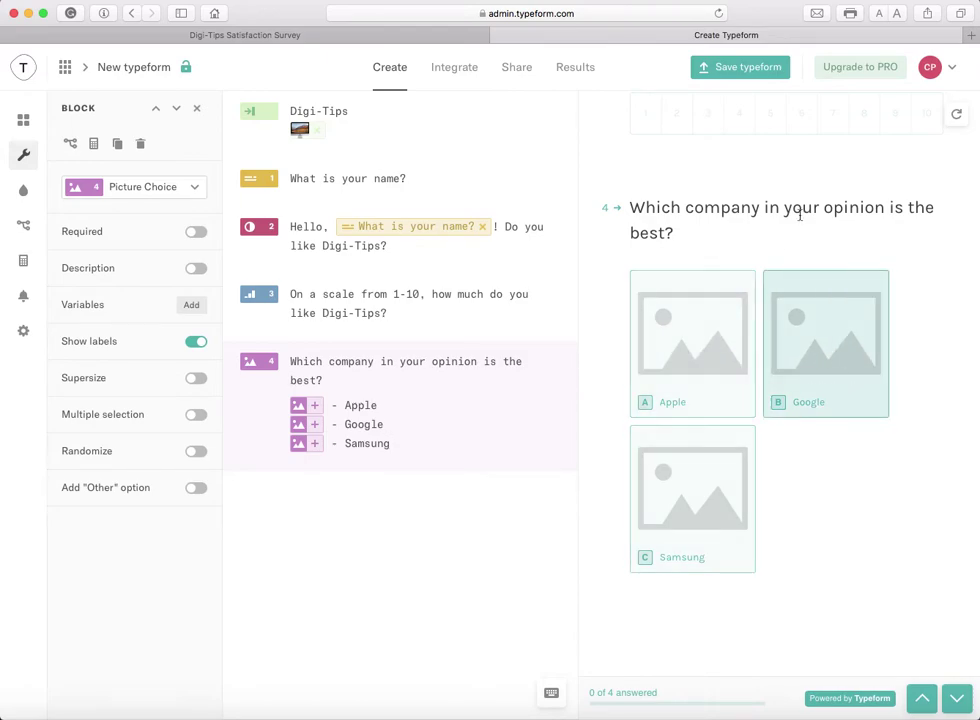
- Search Google Images for "apple" in a new browser tab, save the solid black Apple logo, and return to the Typeform editor
{"action": "left_click", "coordinate": [971, 36]}
{"action": "type", "text": "apple"}
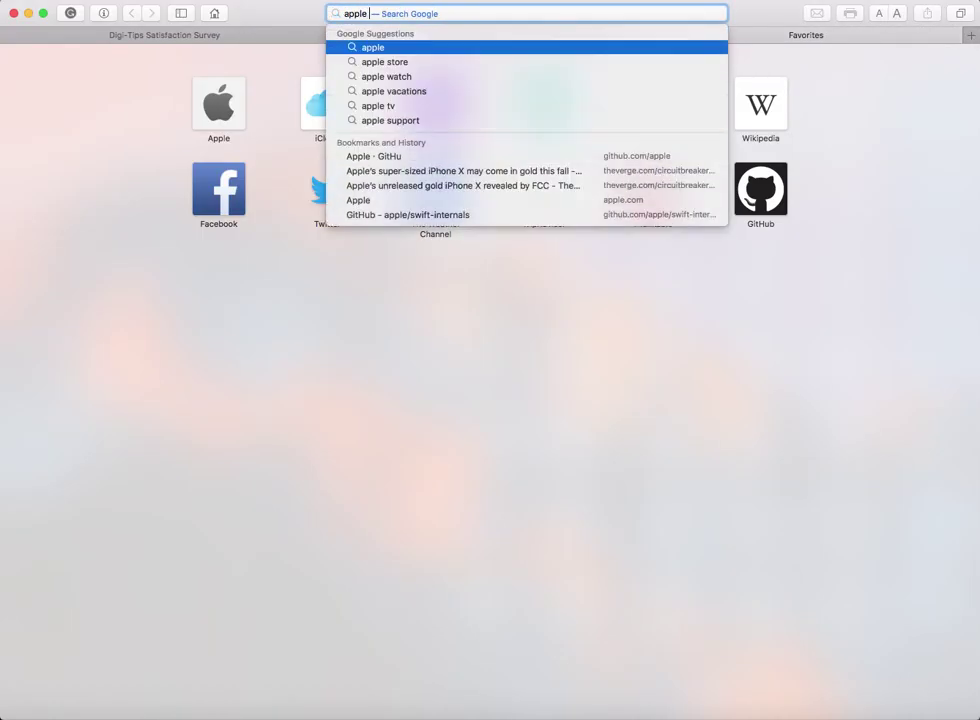
{"action": "key", "text": "Return"}
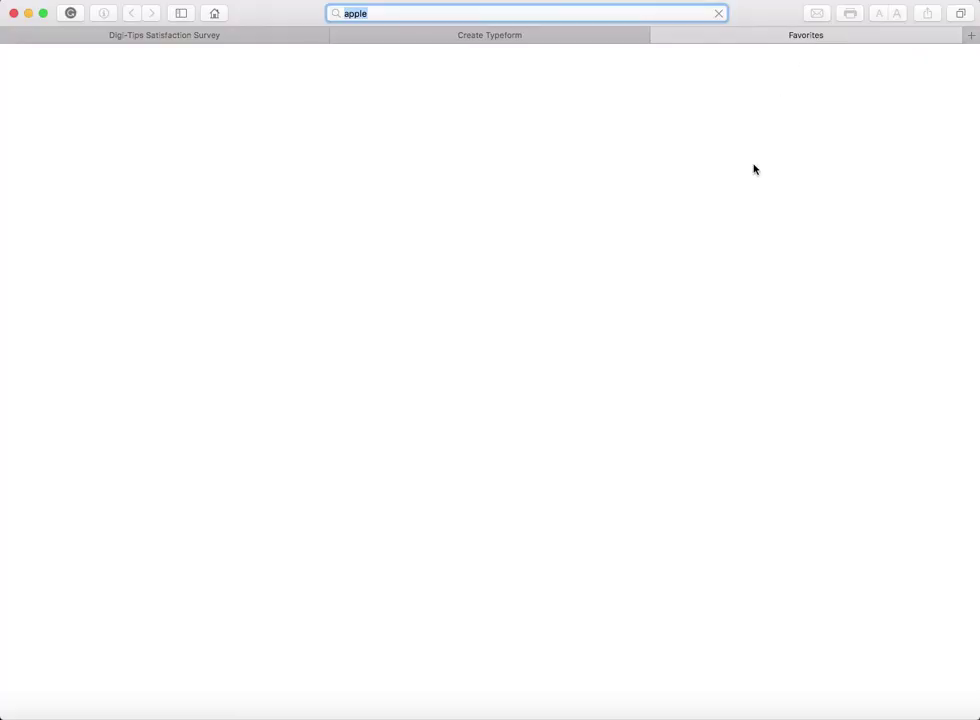
{"action": "left_click", "coordinate": [221, 118]}
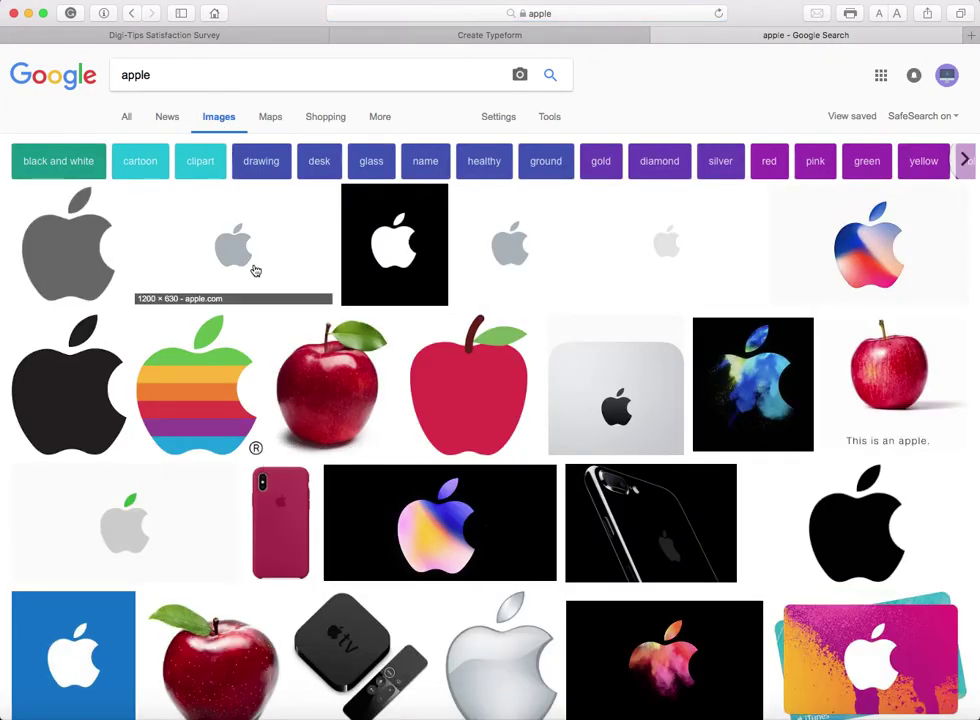
{"action": "left_click", "coordinate": [85, 381]}
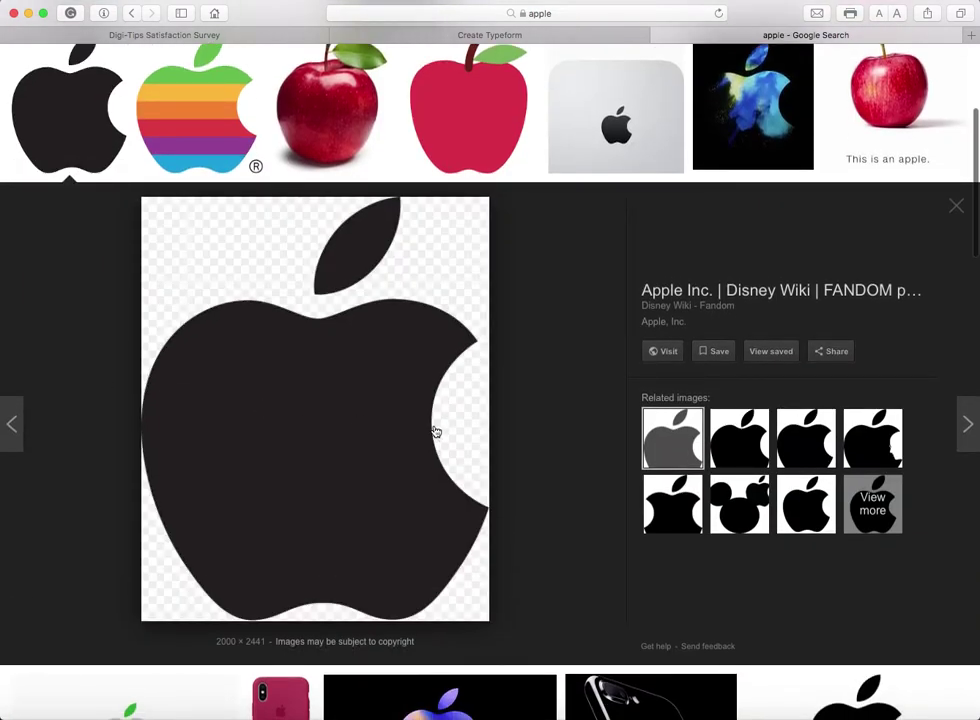
{"action": "mouse_move", "coordinate": [421, 400]}
{"action": "left_mouse_down"}
{"action": "mouse_move", "coordinate": [313, 431]}
{"action": "mouse_move", "coordinate": [256, 435]}
{"action": "left_mouse_up"}
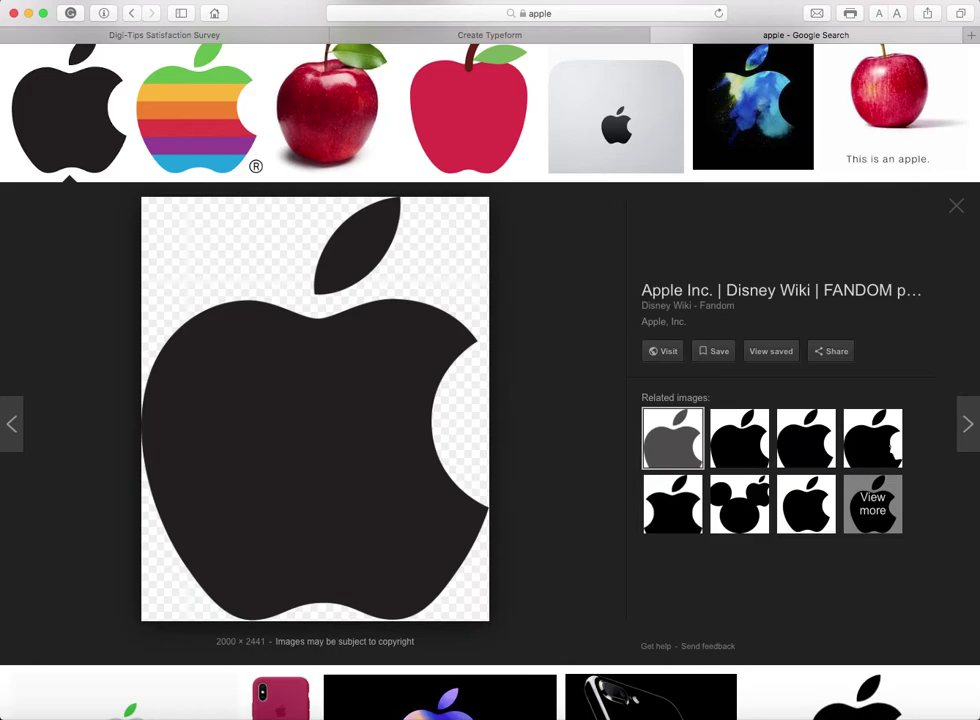
{"action": "scroll", "coordinate": [663, 256], "scroll_direction": "up", "scroll_amount": 2}
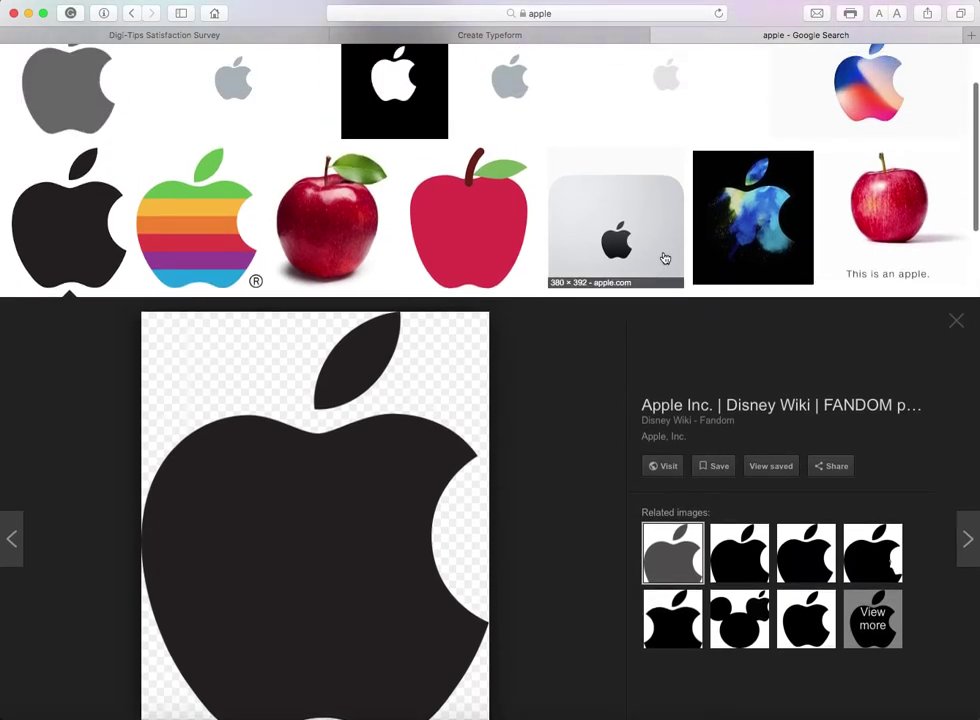
{"action": "left_click", "coordinate": [665, 38]}
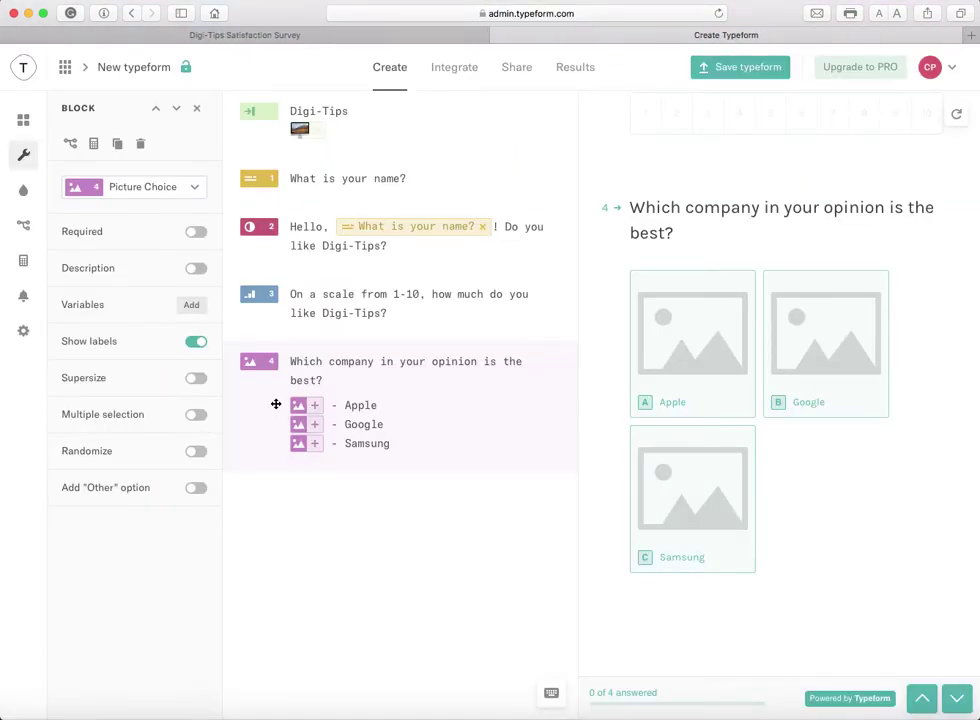
- Upload the saved Apple logo as the picture for the Apple choice
{"action": "left_click", "coordinate": [316, 410]}
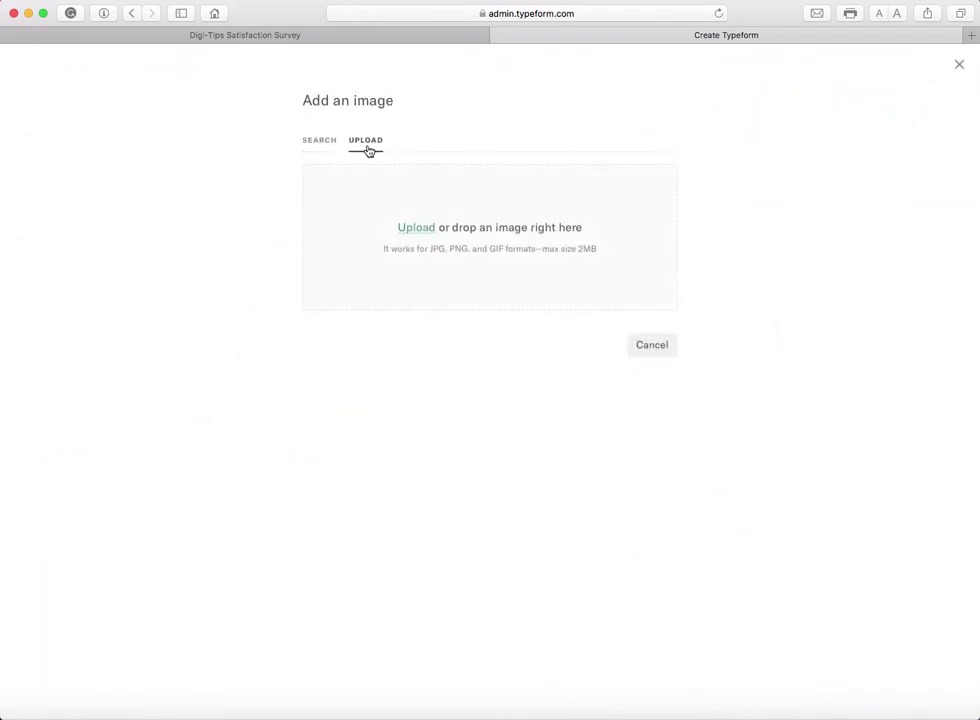
{"action": "left_click_drag", "start_coordinate": [15, 354], "coordinate": [400, 265]}
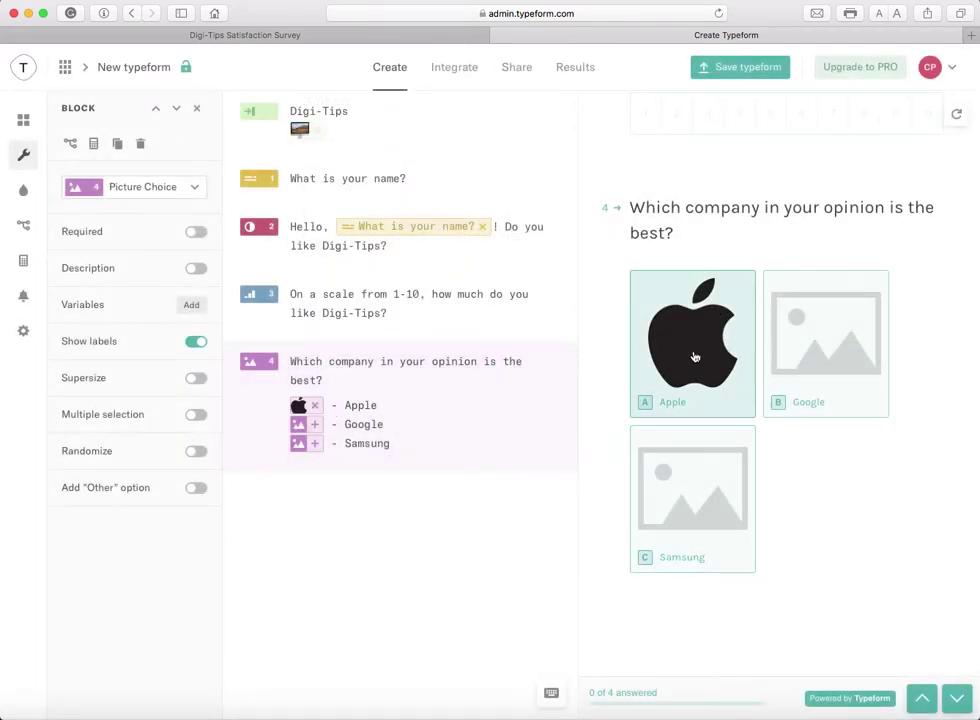
{"action": "scroll", "coordinate": [860, 250], "scroll_direction": "down", "scroll_amount": 1}
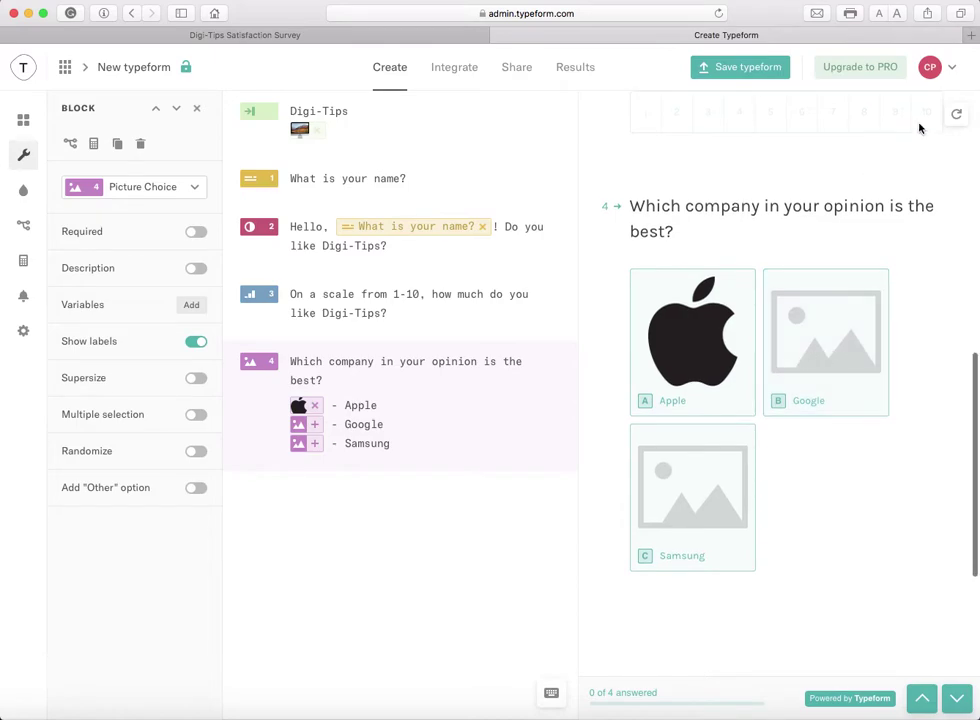
- Find the multicoloured G logo by searching Google Images for "google" and add it as the picture for the Google choice
{"action": "left_click", "coordinate": [970, 35]}
{"action": "type", "text": "goo"}
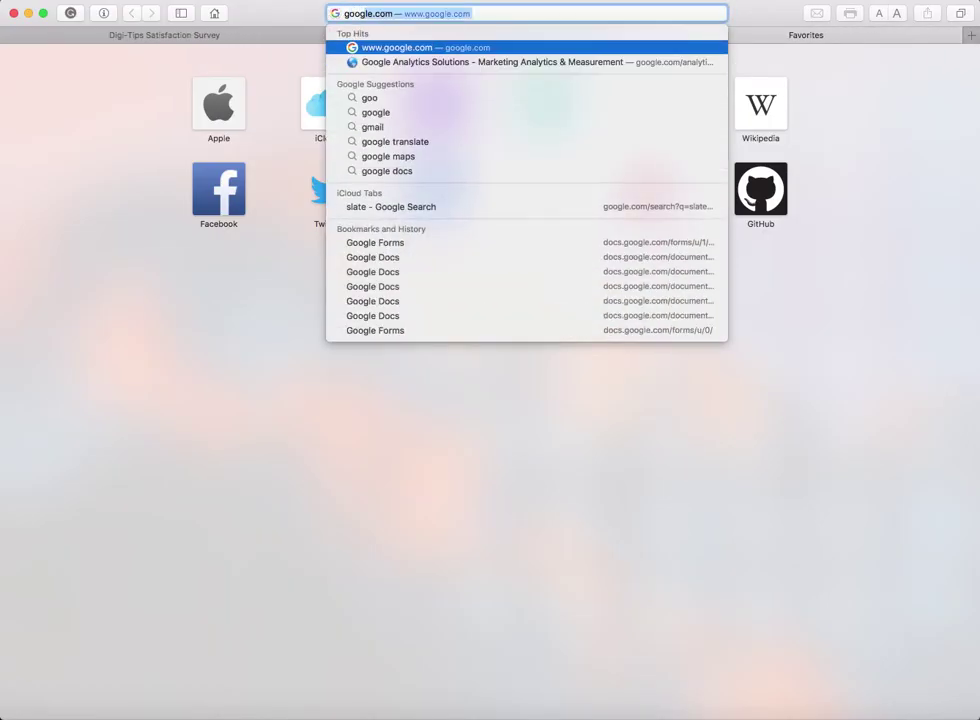
{"action": "type", "text": "gle"}
{"action": "key", "text": "Escape"}
{"action": "key", "text": "Return"}
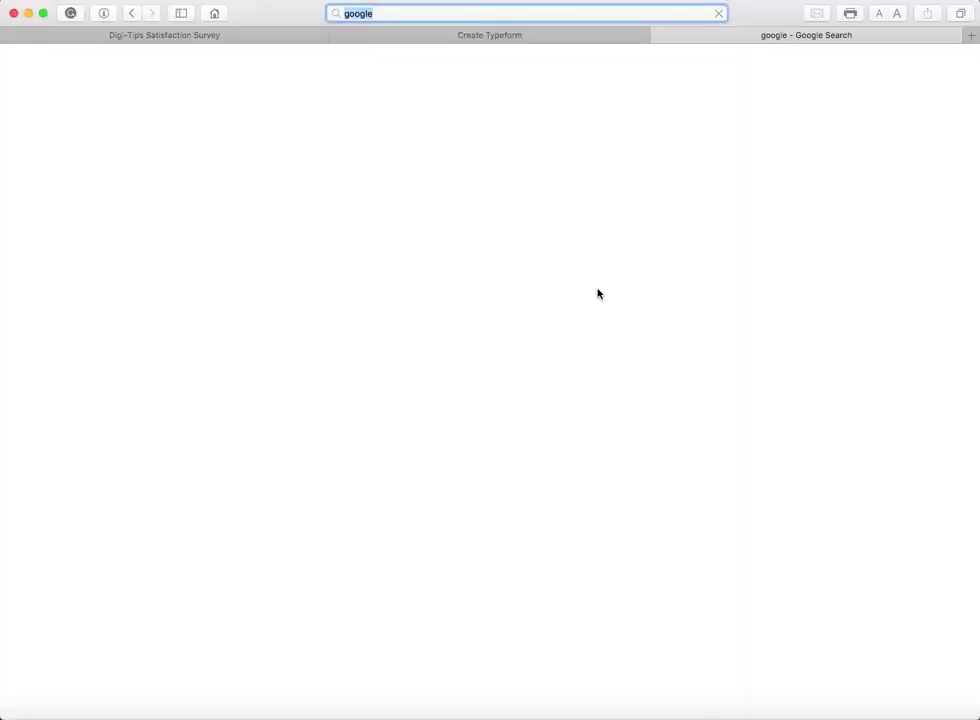
{"action": "left_click", "coordinate": [322, 121]}
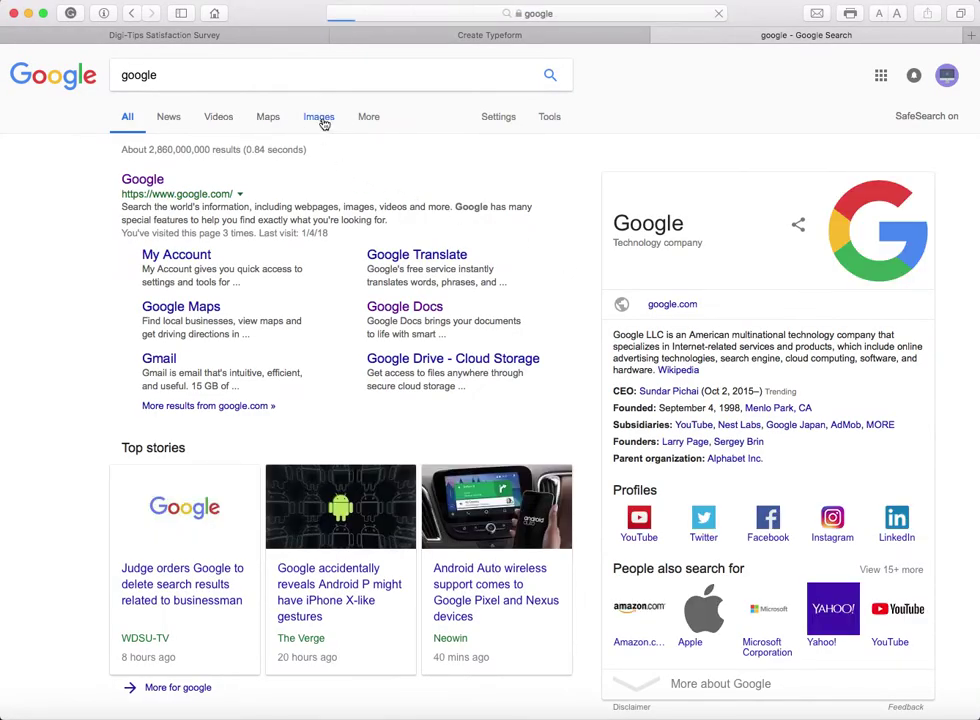
{"action": "scroll", "coordinate": [250, 531], "scroll_direction": "down", "scroll_amount": 1}
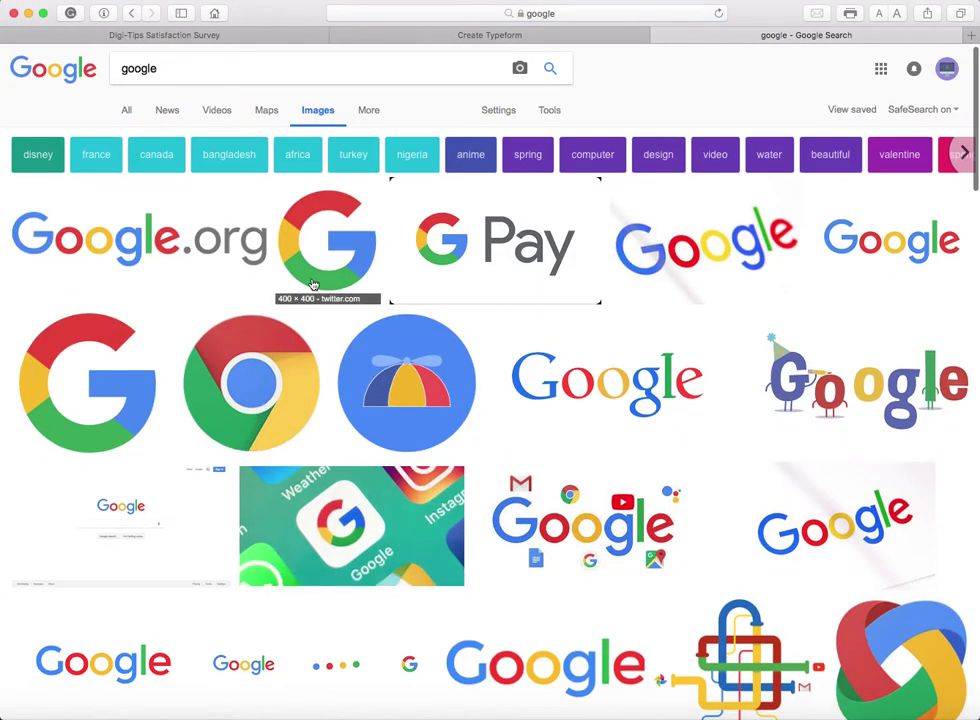
{"action": "left_click", "coordinate": [325, 245]}
{"action": "left_click_drag", "start_coordinate": [332, 452], "coordinate": [514, 243]}
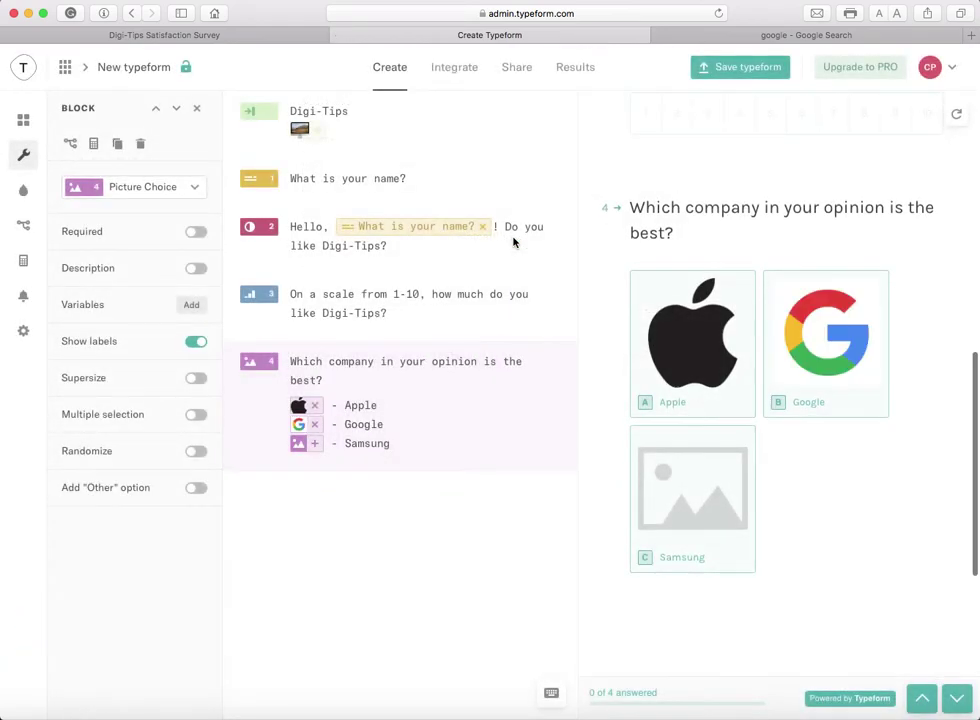
- Search Google Images for "samsung" in the existing search tab and save the blue SAMSUNG wordmark on a white background
{"action": "left_click", "coordinate": [864, 37]}
{"action": "left_click", "coordinate": [608, 15]}
{"action": "type", "text": "samsung"}
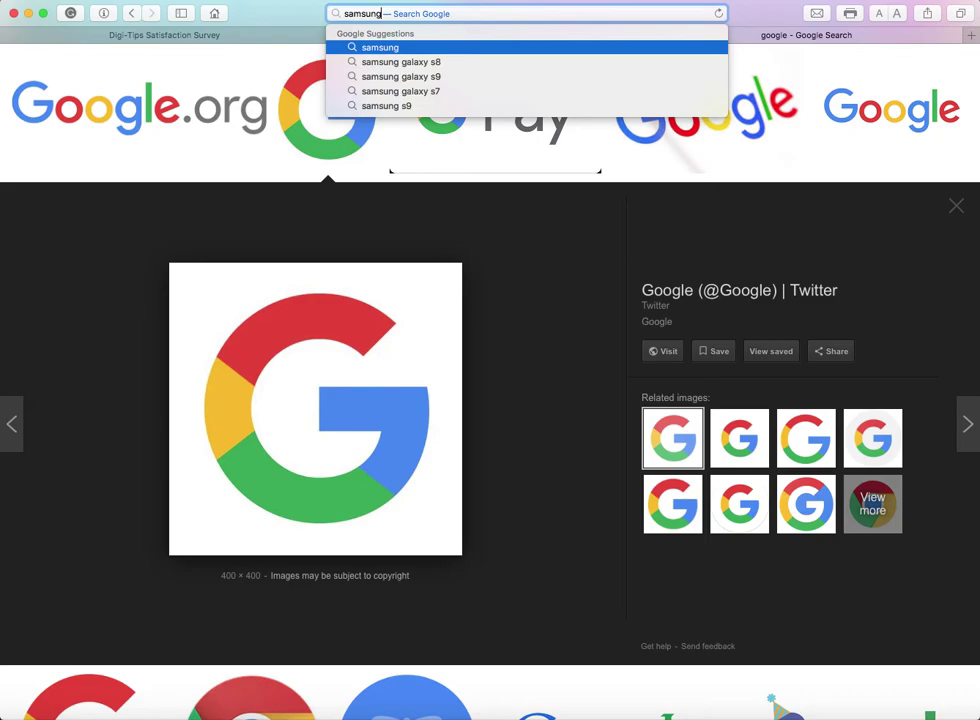
{"action": "key", "text": "Return"}
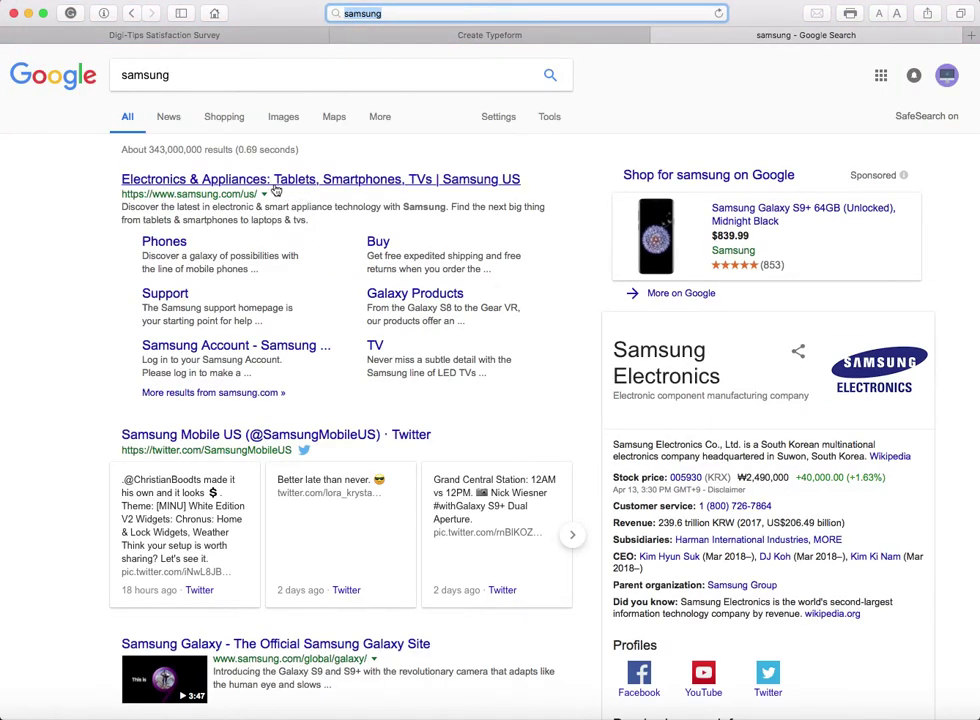
{"action": "left_click", "coordinate": [299, 121]}
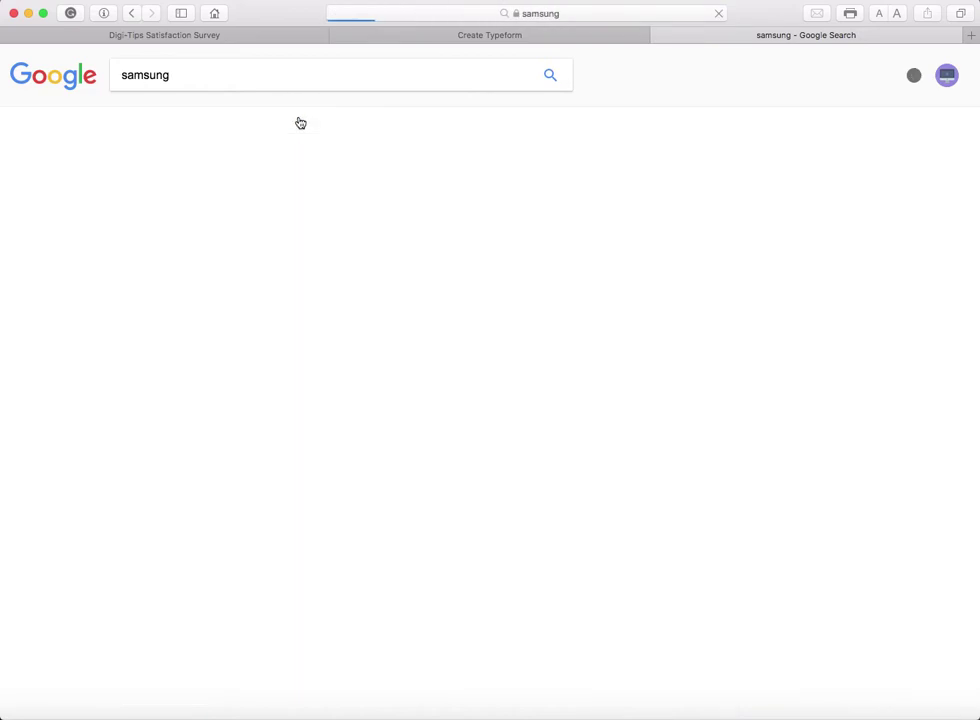
{"action": "scroll", "coordinate": [304, 368], "scroll_direction": "down", "scroll_amount": 4}
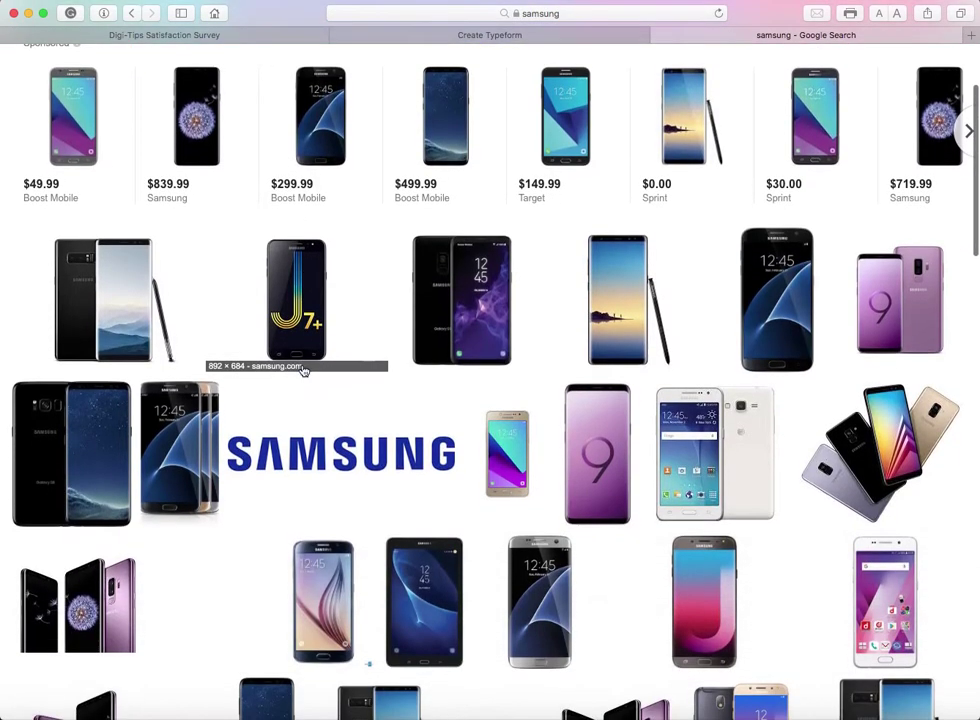
{"action": "left_click", "coordinate": [333, 433]}
{"action": "left_click_drag", "start_coordinate": [404, 447], "coordinate": [0, 200]}
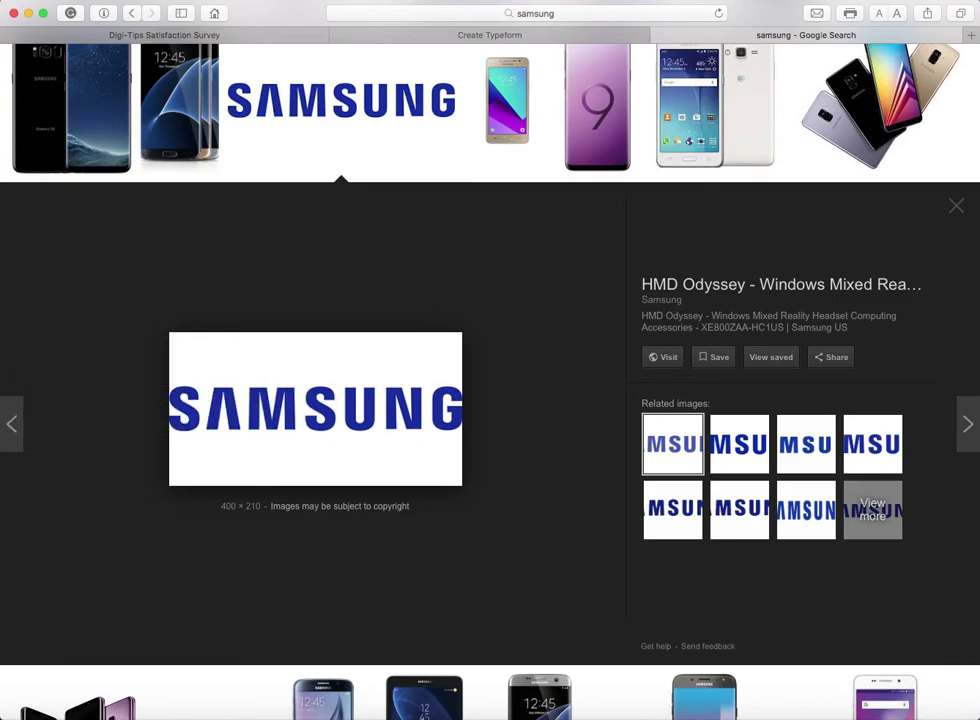
- Return to the Typeform editor and upload the saved Samsung logo as the picture for the Samsung choice
{"action": "left_click", "coordinate": [501, 36]}
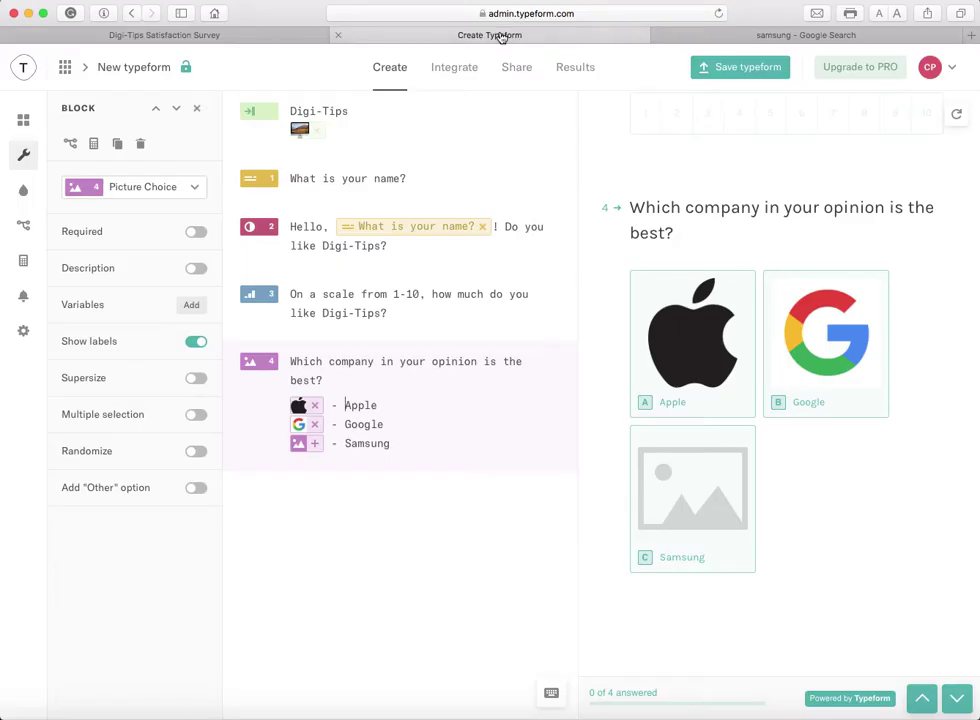
{"action": "left_click", "coordinate": [311, 447]}
{"action": "left_click_drag", "start_coordinate": [0, 230], "coordinate": [475, 252]}
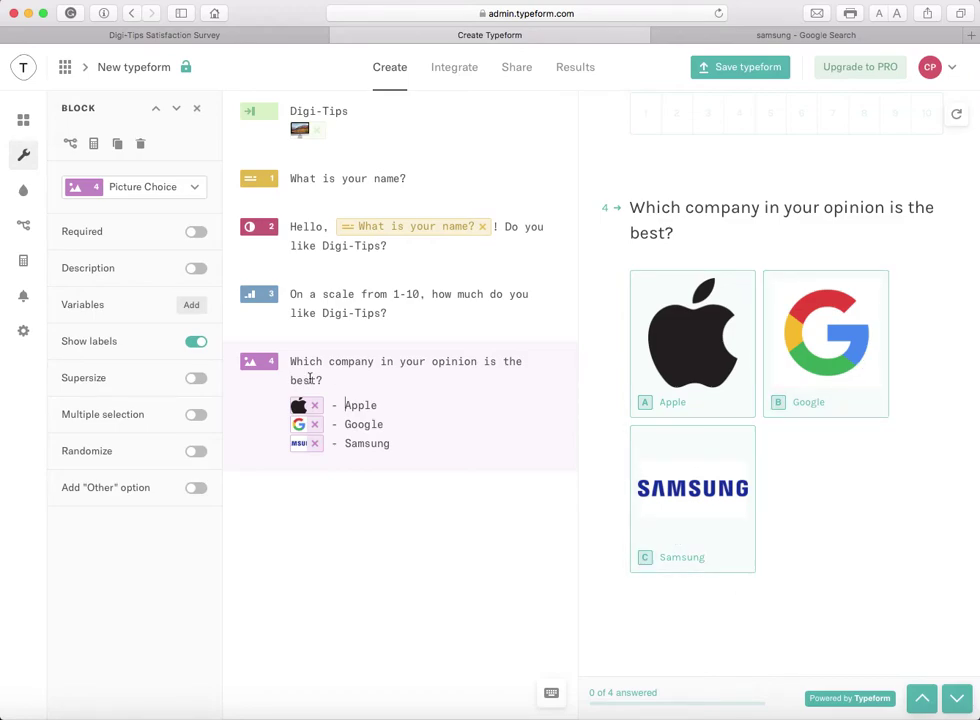
- Add a Rating block as question 5 with 5 steps and the text "How much would you rate Digi-Tips on yelp"
{"action": "left_click", "coordinate": [24, 120]}
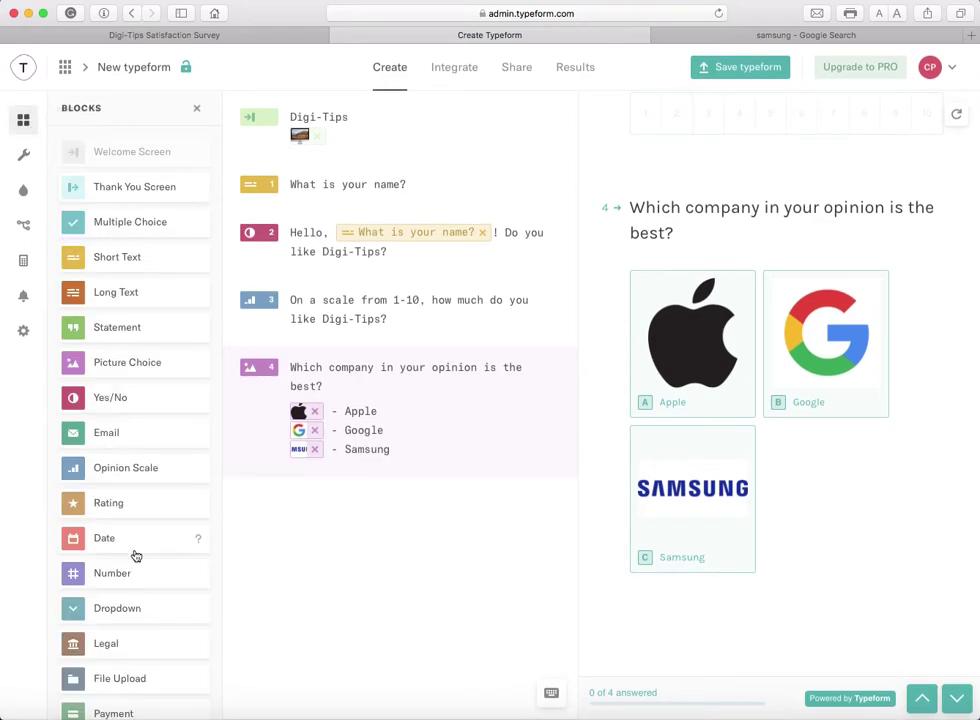
{"action": "scroll", "coordinate": [136, 556], "scroll_direction": "down", "scroll_amount": 1}
{"action": "left_click", "coordinate": [132, 482]}
{"action": "left_click_drag", "start_coordinate": [132, 482], "coordinate": [391, 550]}
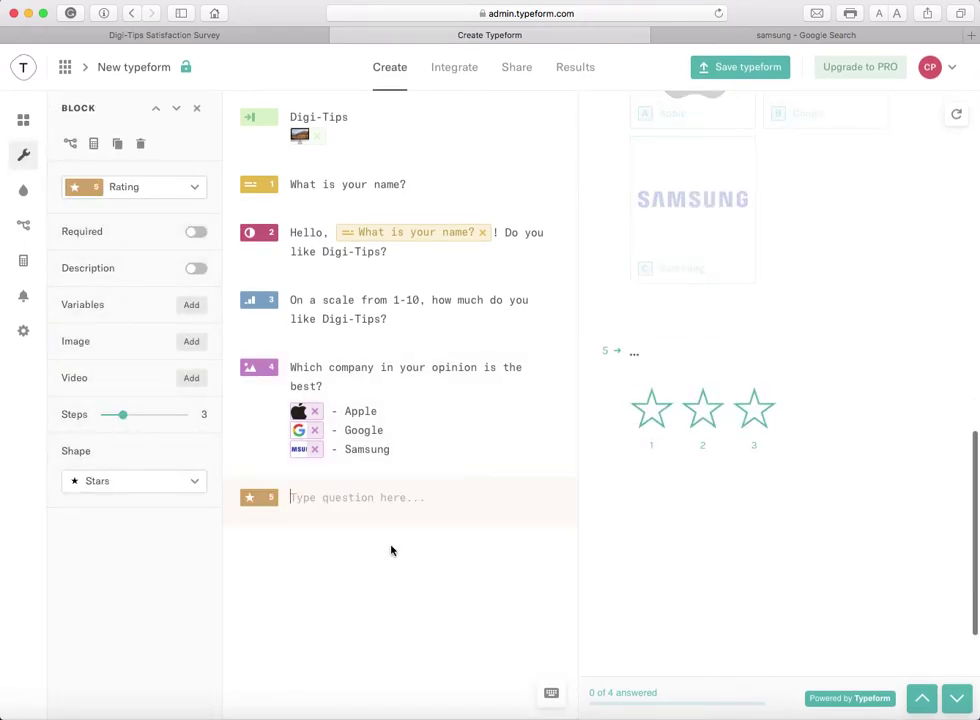
{"action": "left_click_drag", "start_coordinate": [122, 414], "coordinate": [142, 419]}
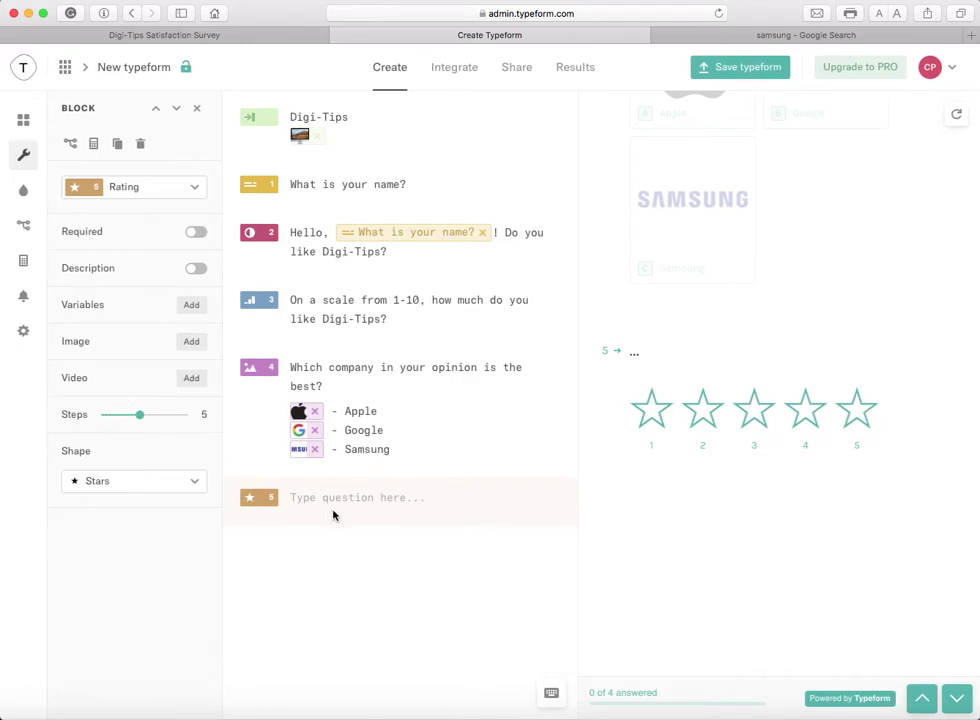
{"action": "type", "text": "How much would you rate Digi-Tips"}
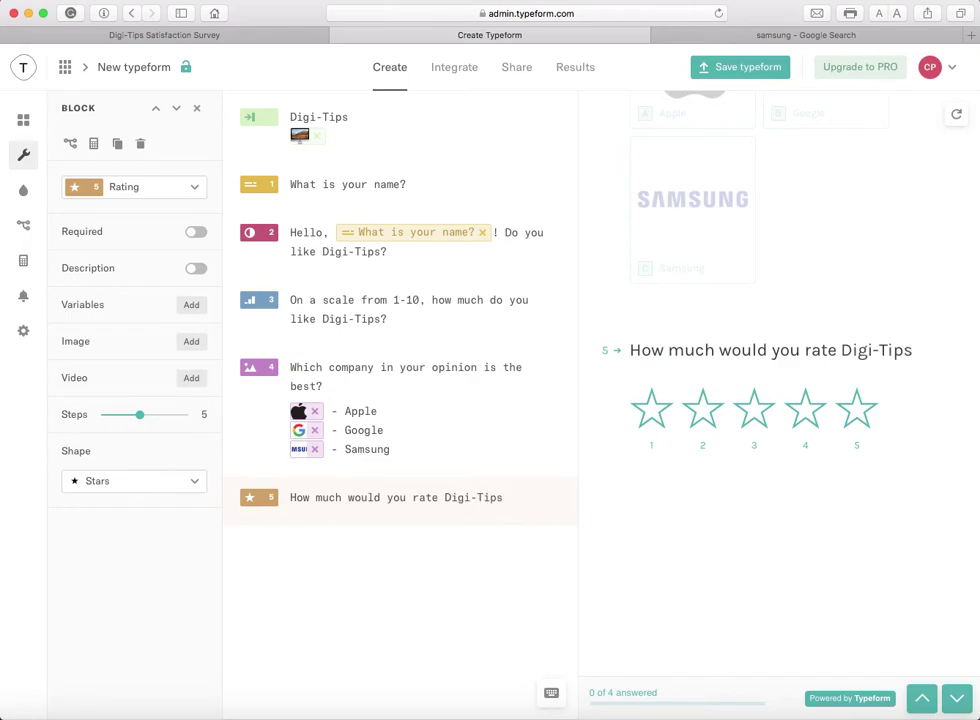
{"action": "type", "text": "on yelp"}
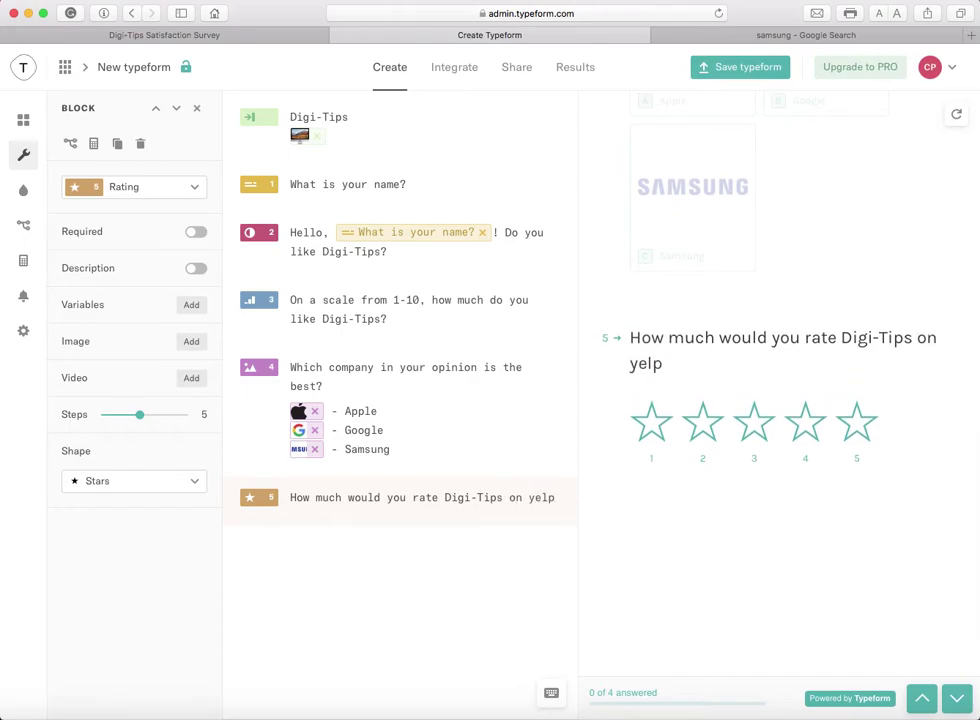
- End the text of the yelp rating question with a question mark
{"action": "type", "text": "?"}
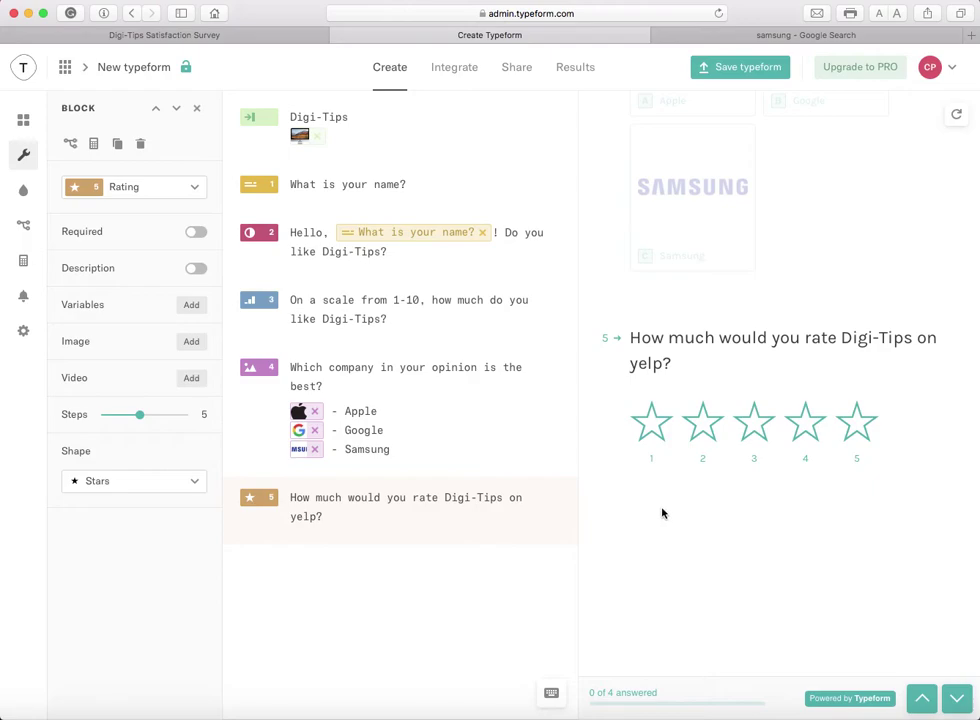
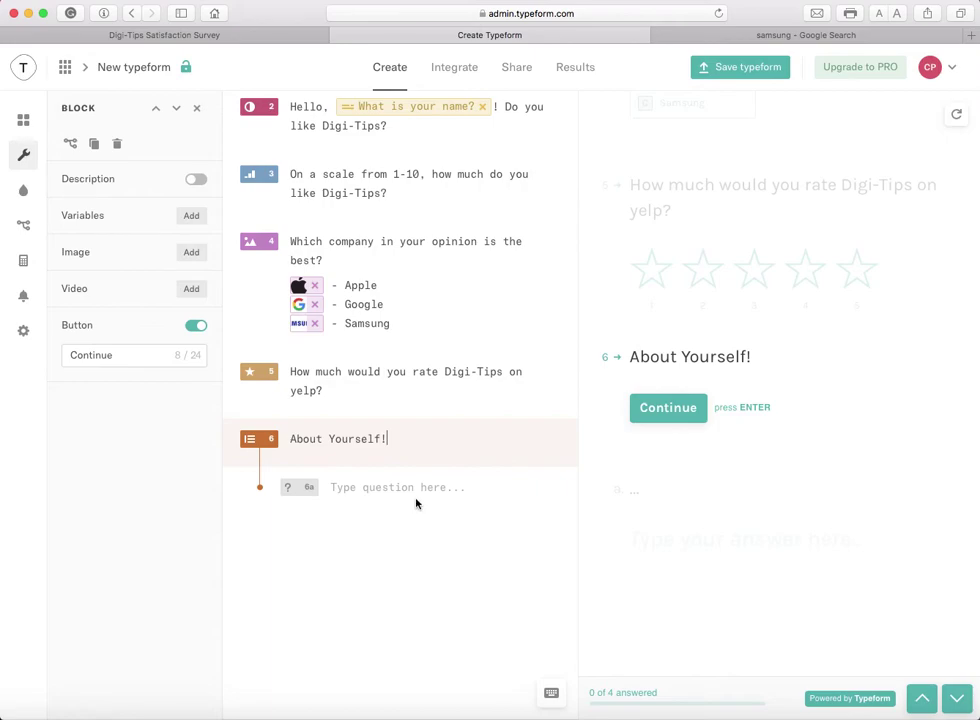
- Fill in question 6a under "About Yourself!" as a required Long Text block reading "Write a sentence about yourself."
{"action": "left_click", "coordinate": [405, 489]}
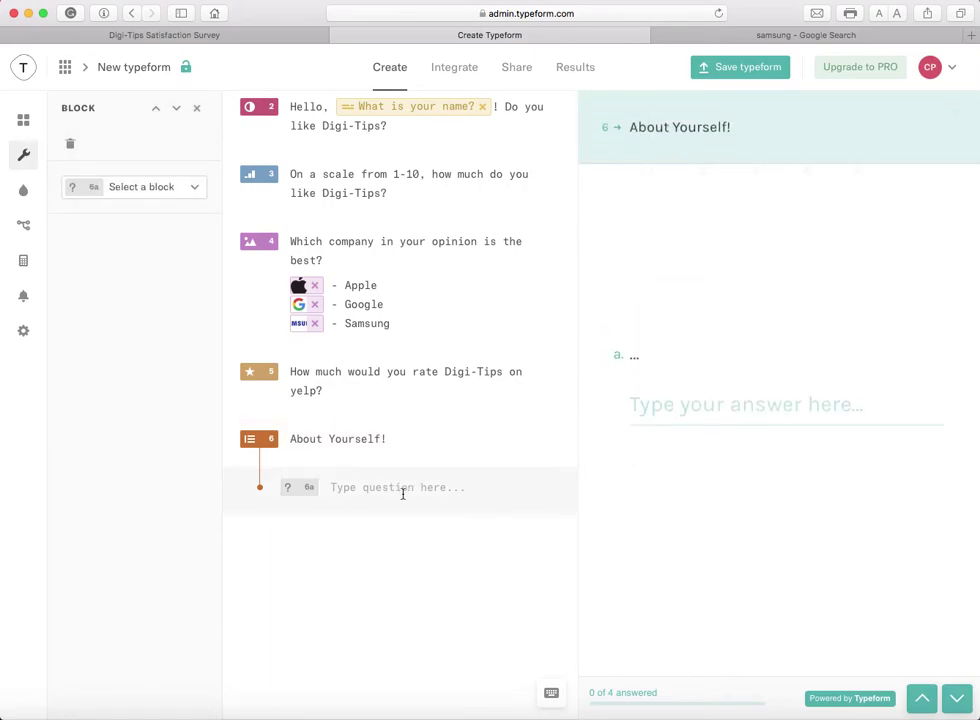
{"action": "type", "text": "Wr"}
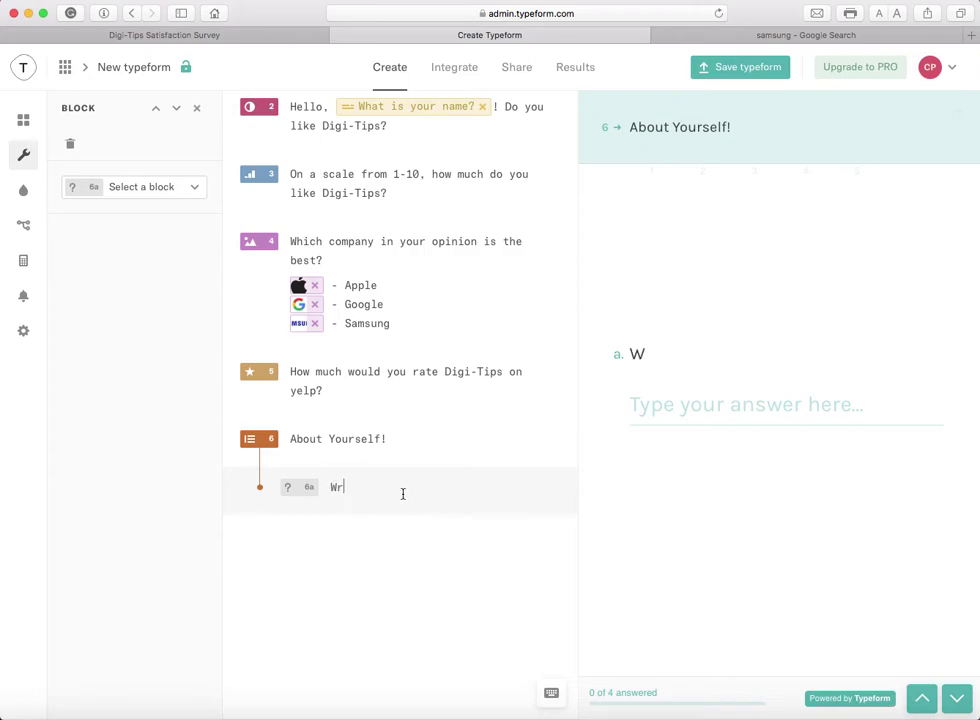
{"action": "type", "text": "ite a sentence about y"}
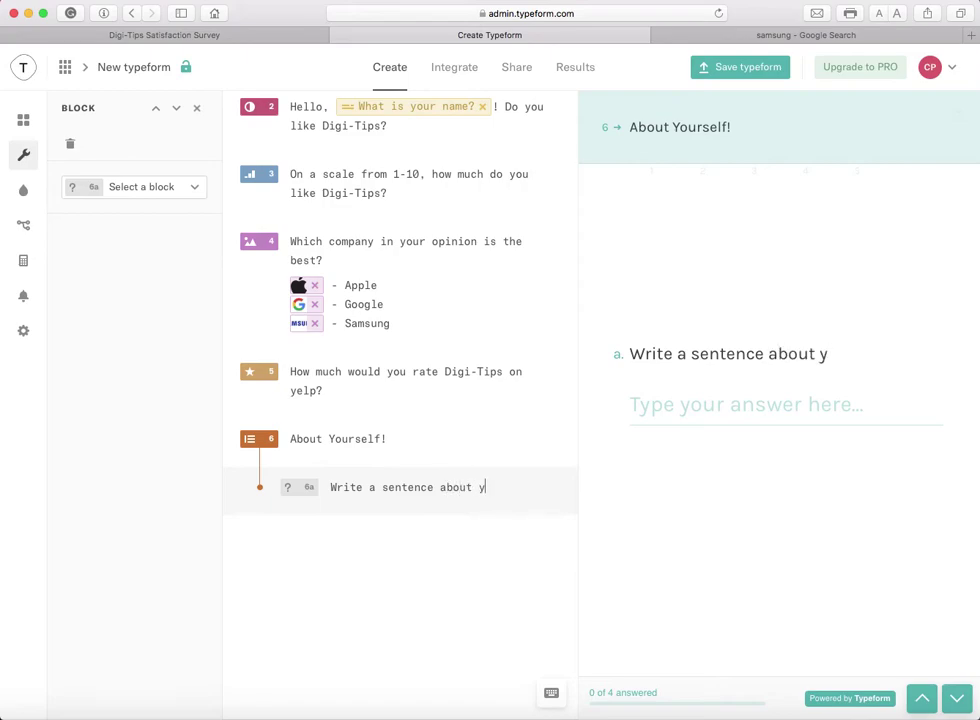
{"action": "type", "text": "iurself."}
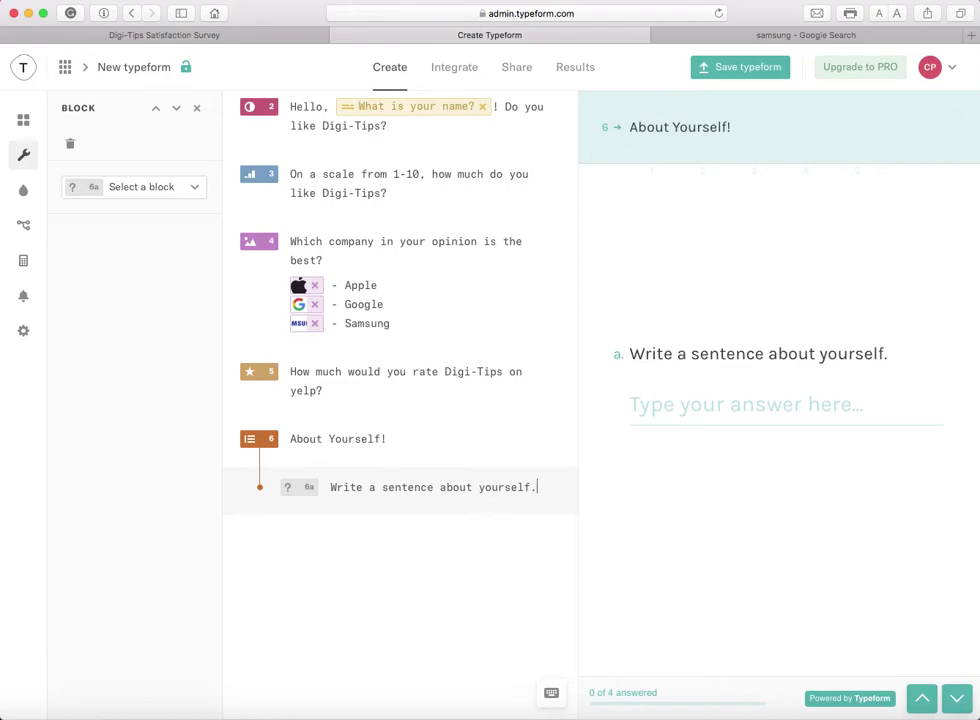
{"action": "left_click", "coordinate": [140, 188]}
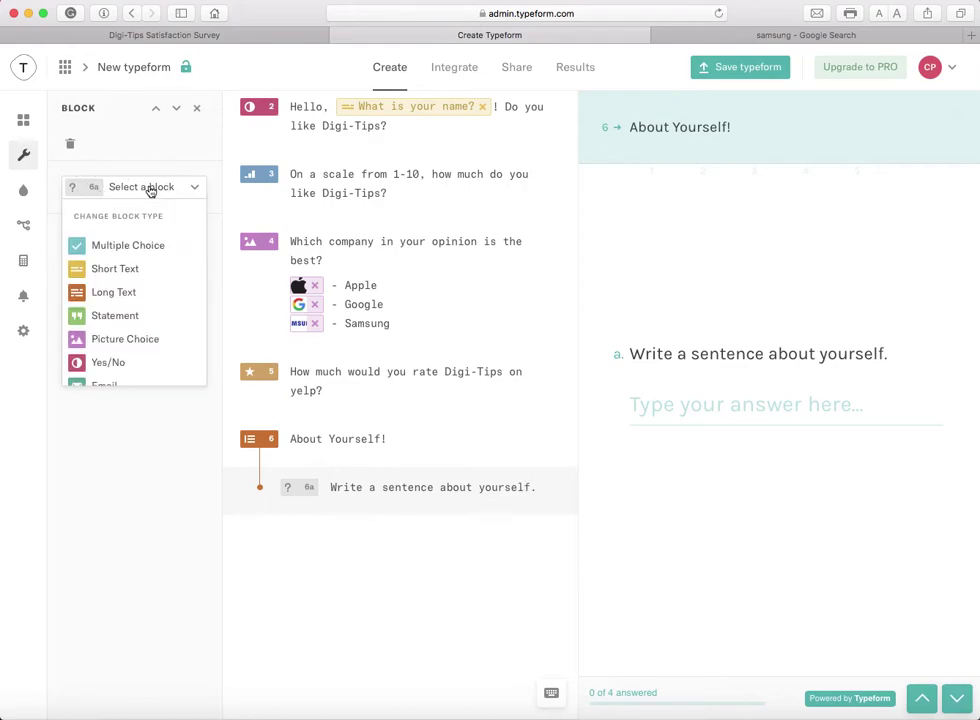
{"action": "left_click", "coordinate": [145, 290]}
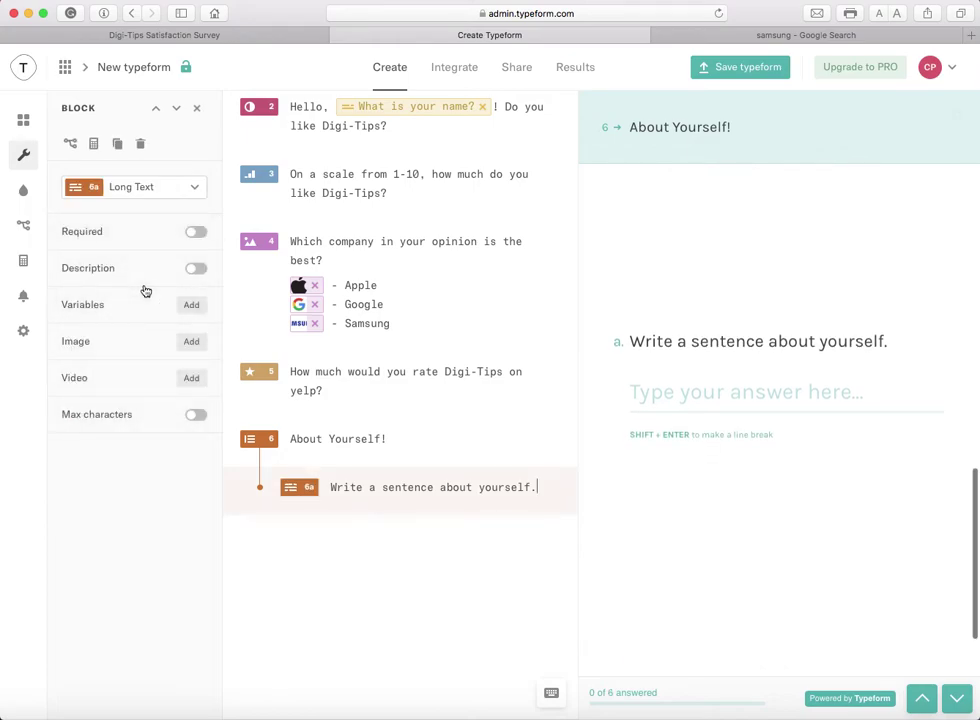
{"action": "left_click", "coordinate": [195, 233]}
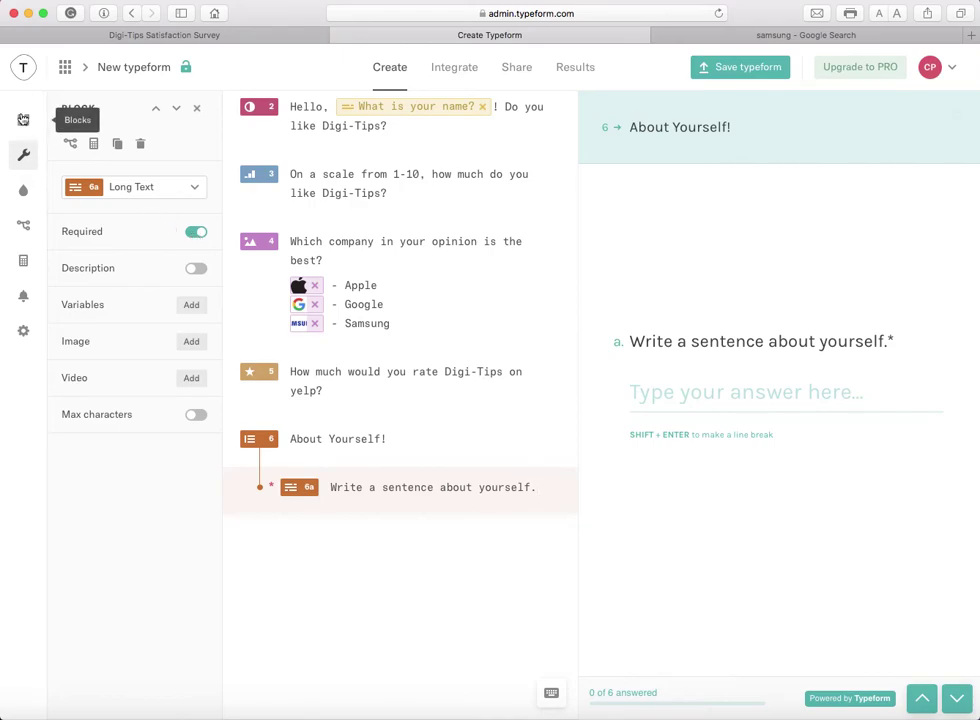
- Add a question 6b to the "About Yourself!" group and make it a Multiple Choice block
{"action": "left_click", "coordinate": [23, 120]}
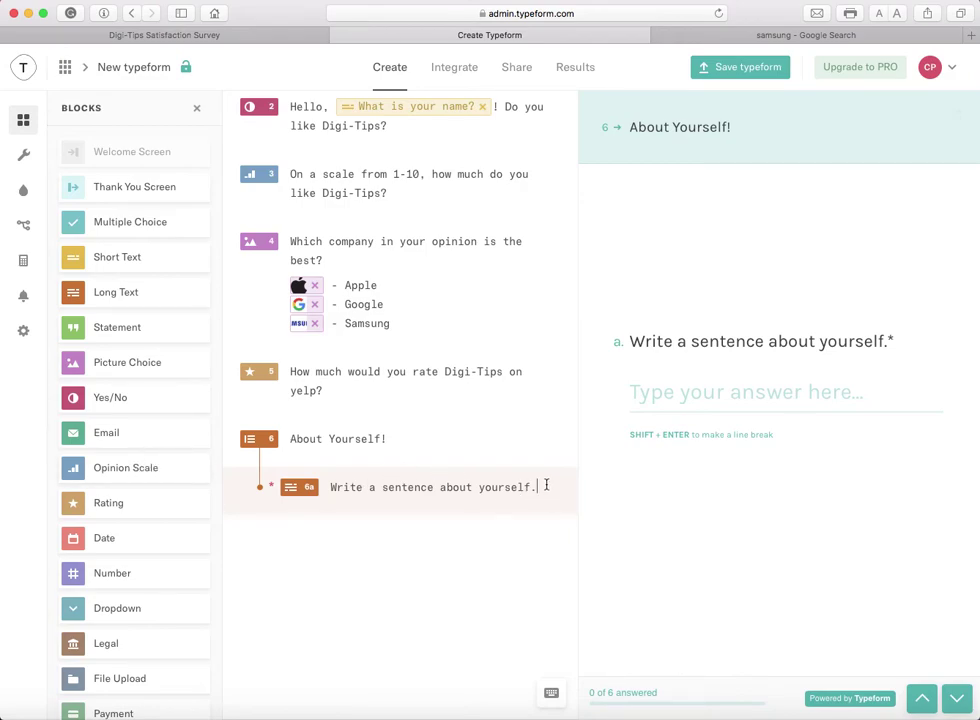
{"action": "key", "text": "Return"}
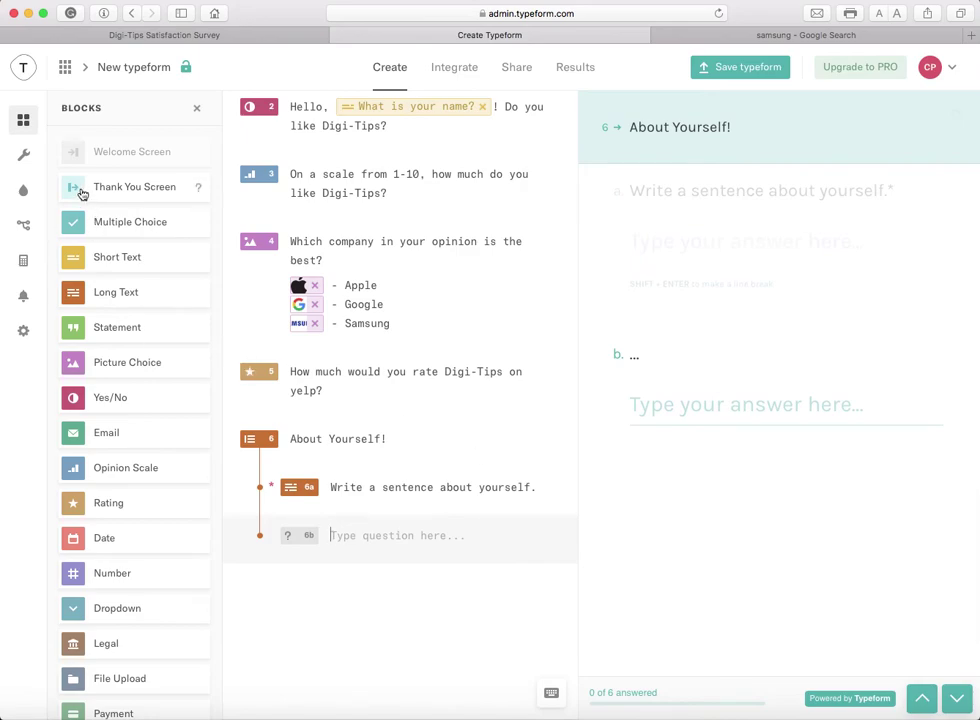
{"action": "left_click", "coordinate": [21, 160]}
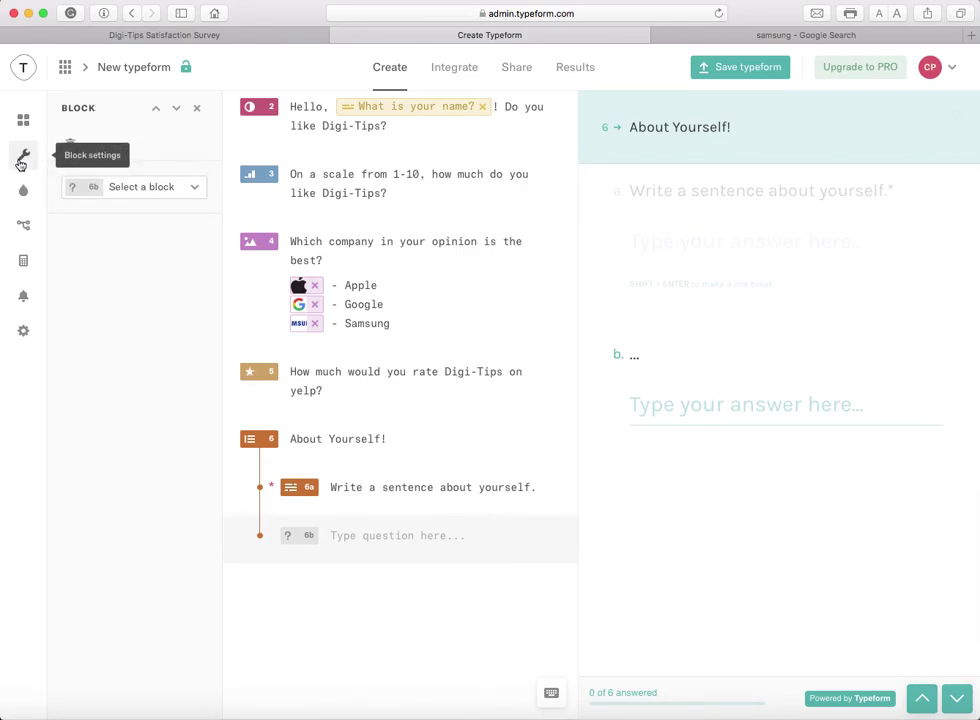
{"action": "left_click", "coordinate": [145, 190]}
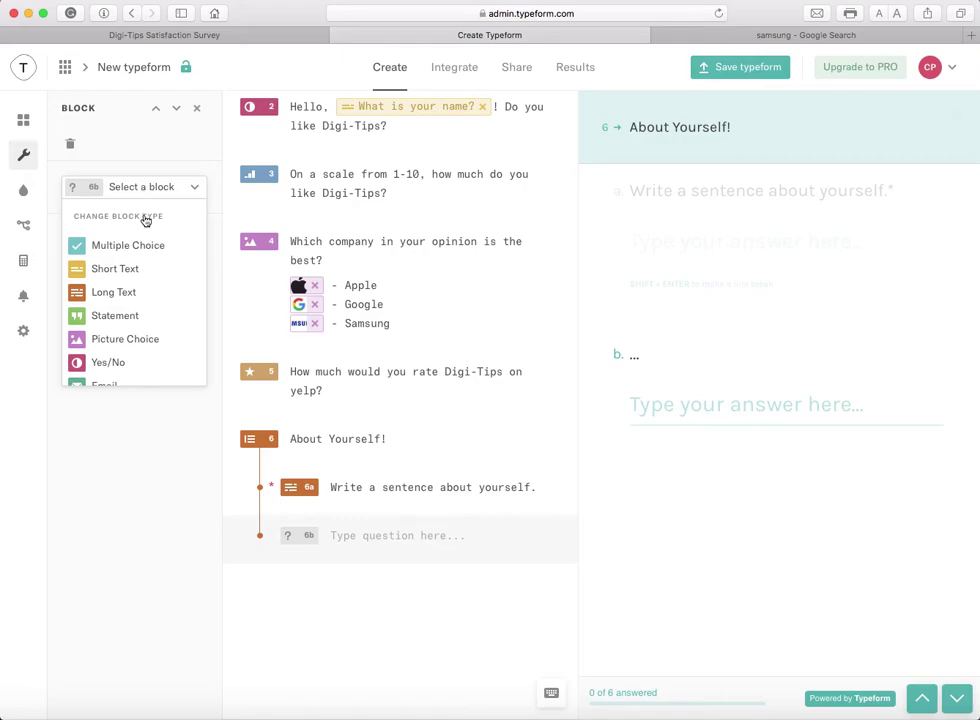
{"action": "scroll", "coordinate": [112, 290], "scroll_direction": "down", "scroll_amount": 2}
{"action": "scroll", "coordinate": [131, 273], "scroll_direction": "down", "scroll_amount": 1}
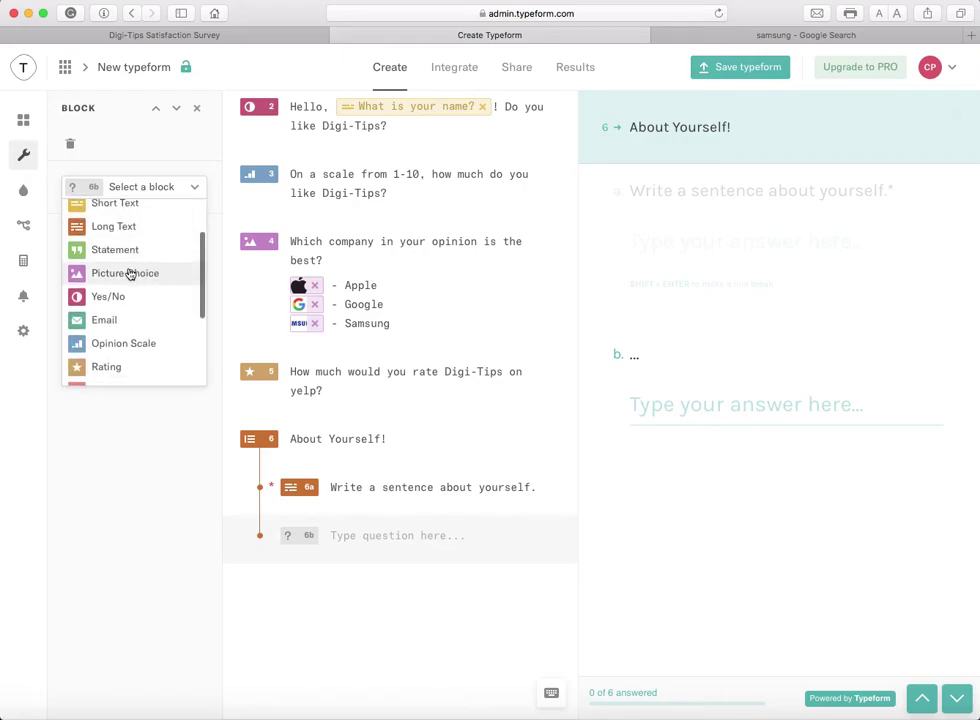
{"action": "scroll", "coordinate": [131, 268], "scroll_direction": "down", "scroll_amount": 3}
{"action": "scroll", "coordinate": [131, 271], "scroll_direction": "down", "scroll_amount": 3}
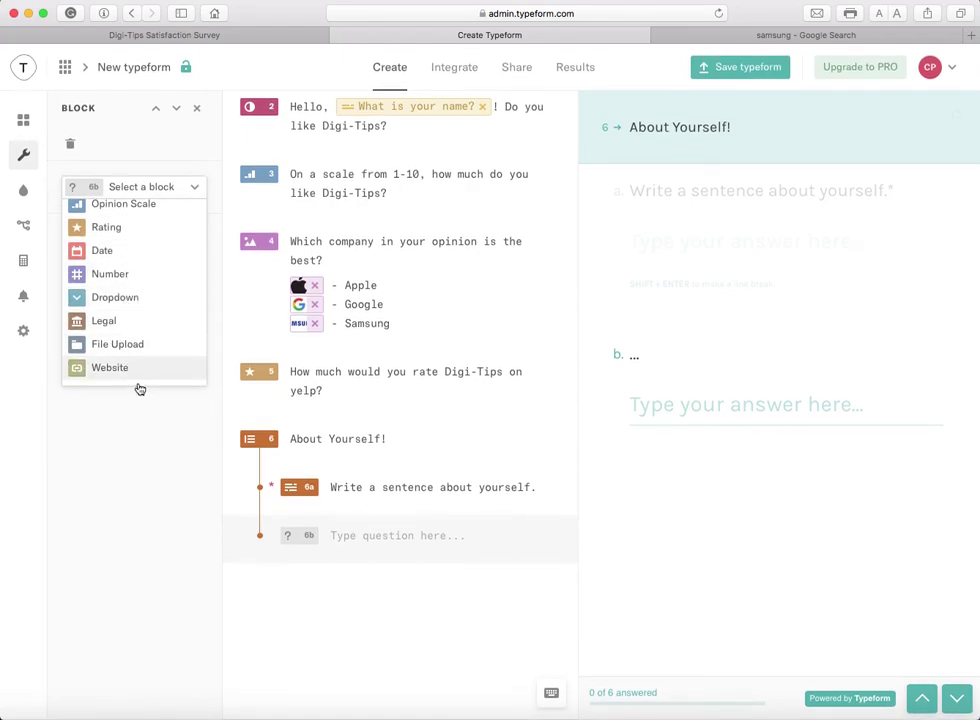
{"action": "scroll", "coordinate": [151, 374], "scroll_direction": "up", "scroll_amount": 3}
{"action": "scroll", "coordinate": [154, 370], "scroll_direction": "up", "scroll_amount": 5}
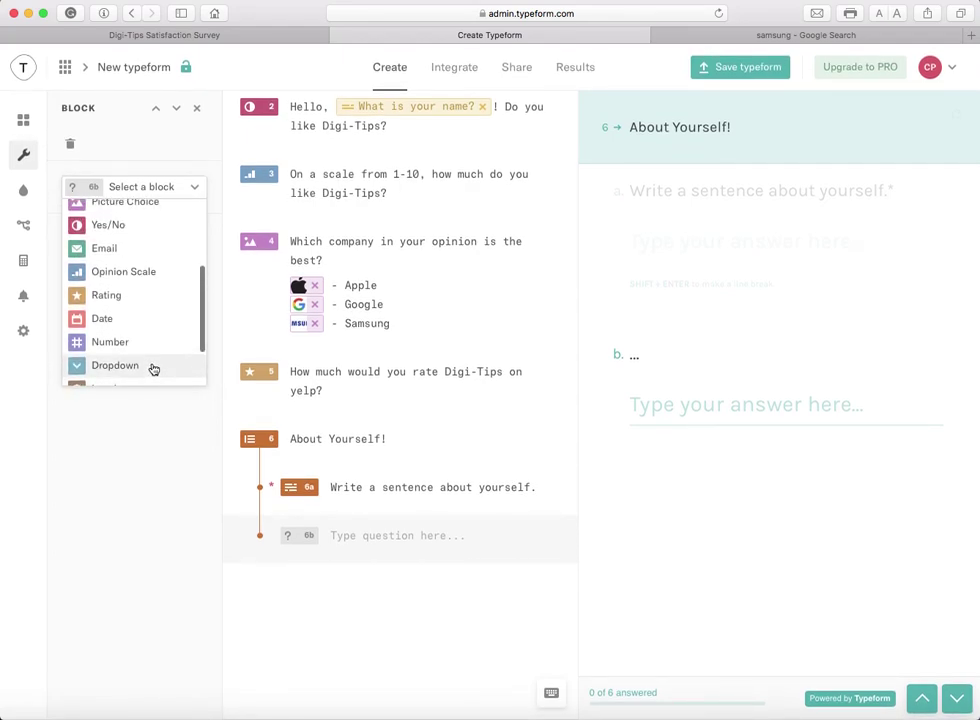
{"action": "scroll", "coordinate": [145, 320], "scroll_direction": "up", "scroll_amount": 2}
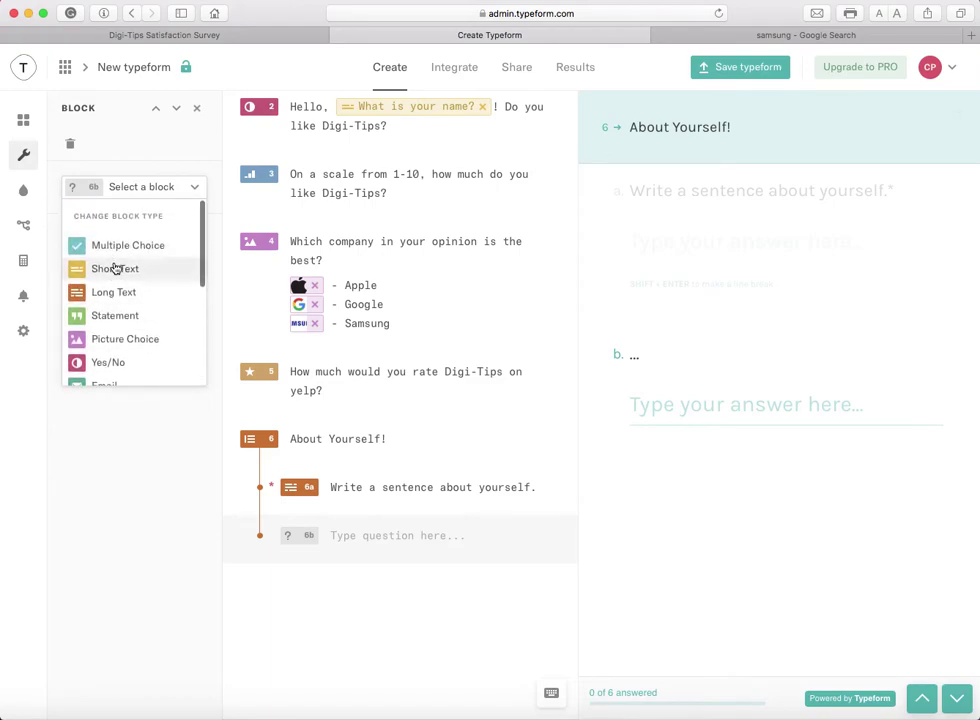
{"action": "scroll", "coordinate": [112, 278], "scroll_direction": "down", "scroll_amount": 2}
{"action": "scroll", "coordinate": [104, 281], "scroll_direction": "down", "scroll_amount": 1}
{"action": "scroll", "coordinate": [103, 279], "scroll_direction": "up", "scroll_amount": 1}
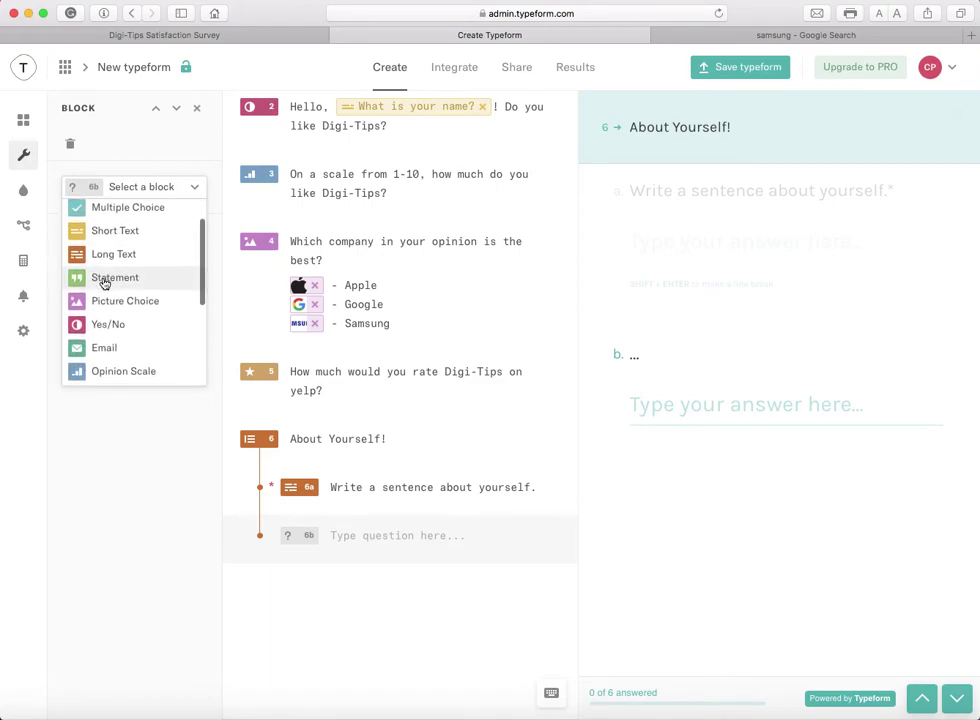
{"action": "scroll", "coordinate": [112, 266], "scroll_direction": "down", "scroll_amount": 1}
{"action": "scroll", "coordinate": [126, 230], "scroll_direction": "up", "scroll_amount": 1}
{"action": "left_click", "coordinate": [133, 208]}
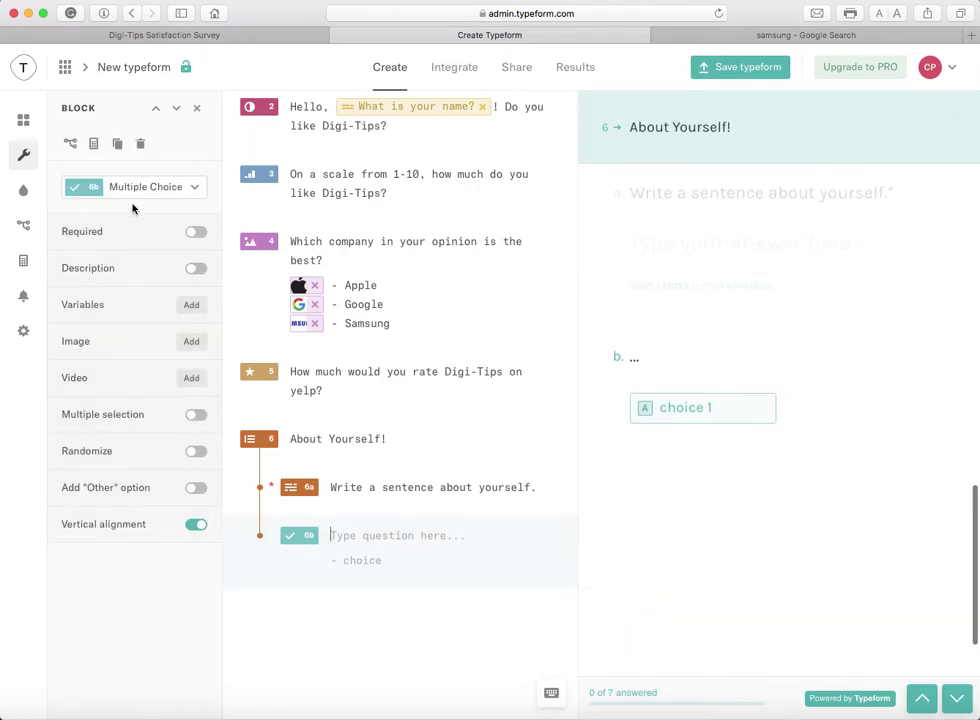
- Word question 6b as "Which company's computer do you use?" with the choices Apple and Windows
{"action": "left_click", "coordinate": [355, 535]}
{"action": "type", "text": "Which"}
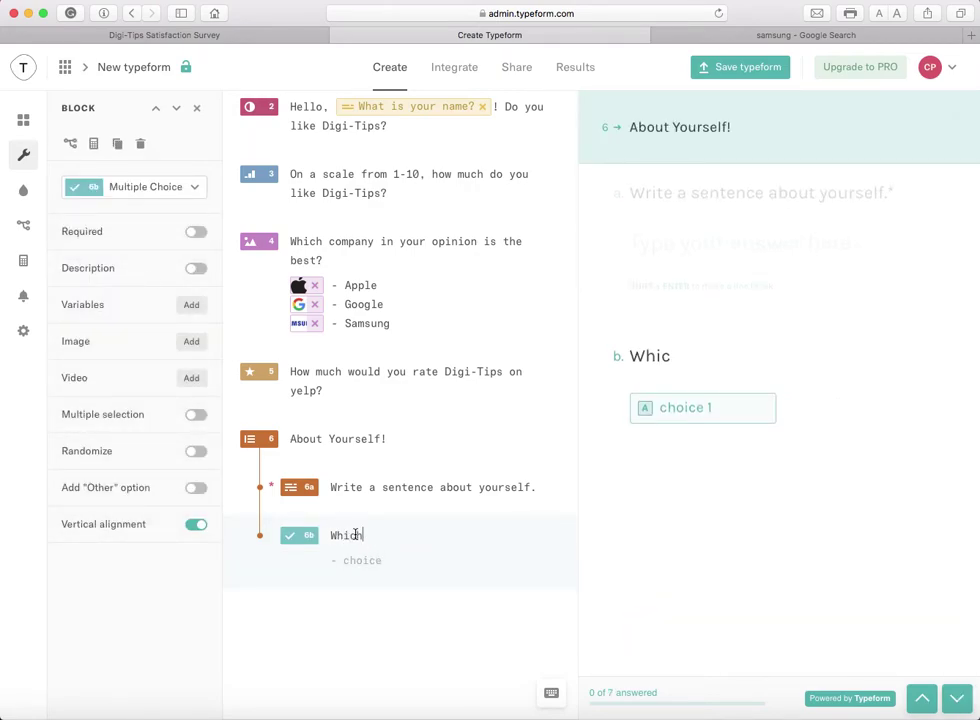
{"action": "type", "text": " company"}
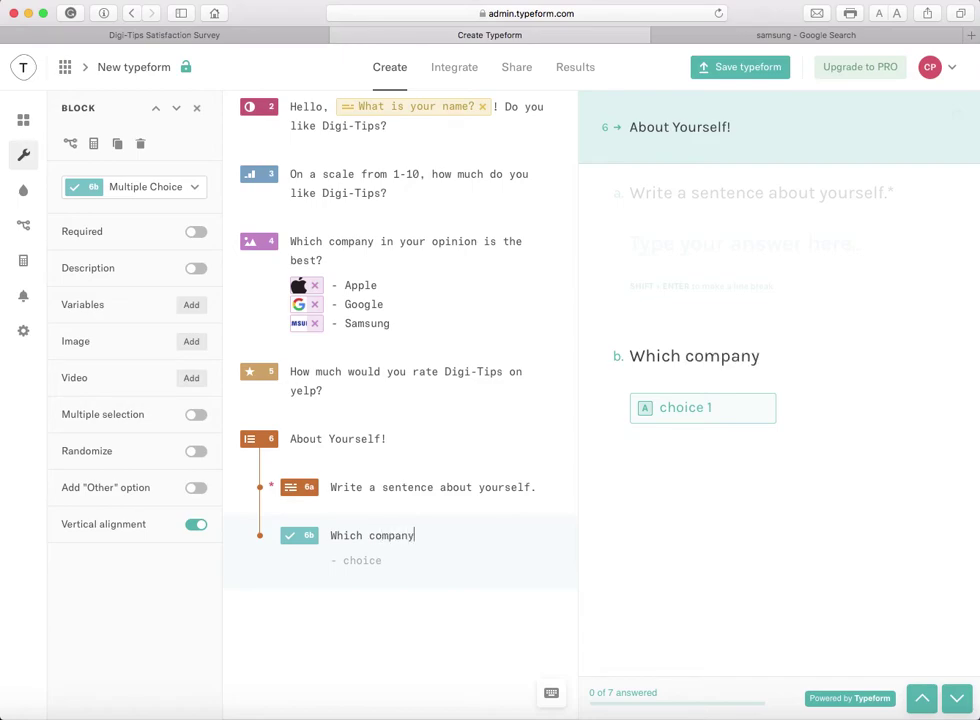
{"action": "type", "text": "'s compute"}
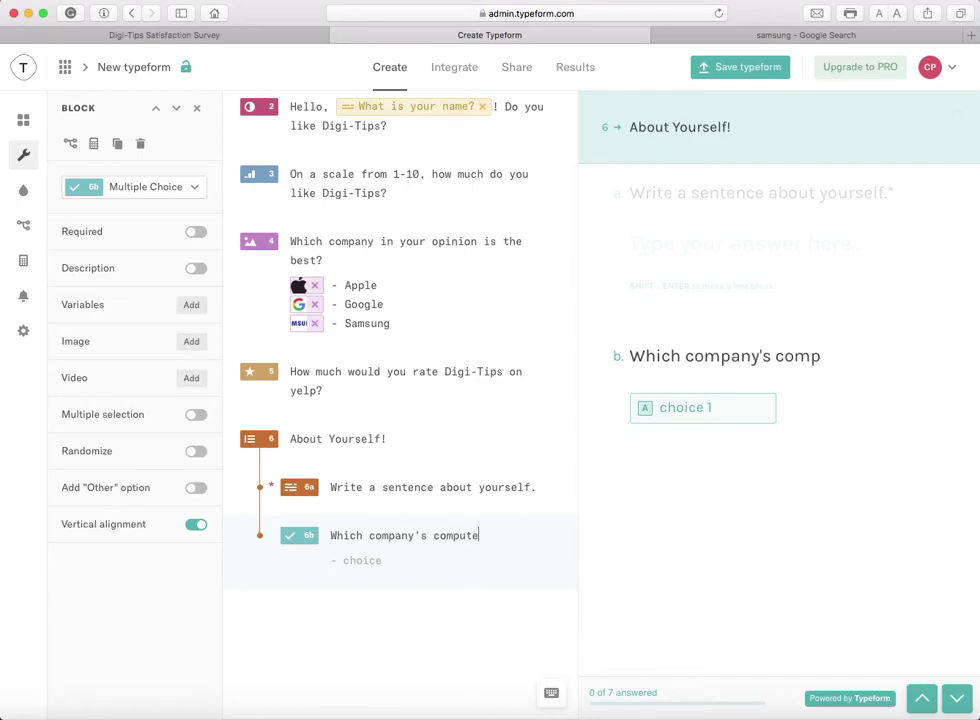
{"action": "type", "text": "r do y"}
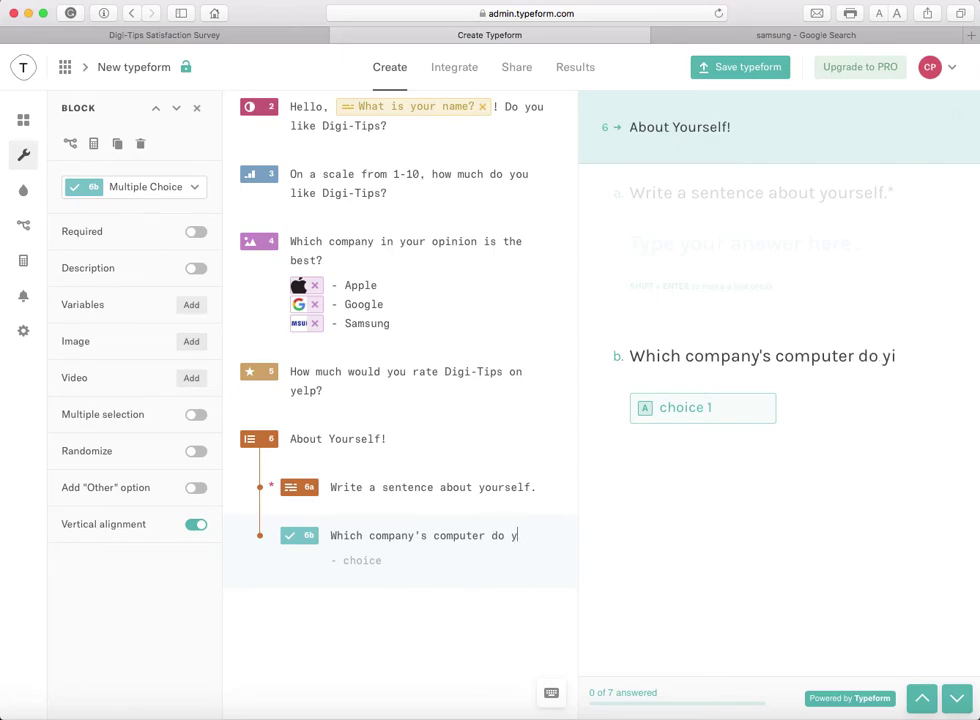
{"action": "type", "text": "iou use?"}
{"action": "left_click", "coordinate": [372, 580]}
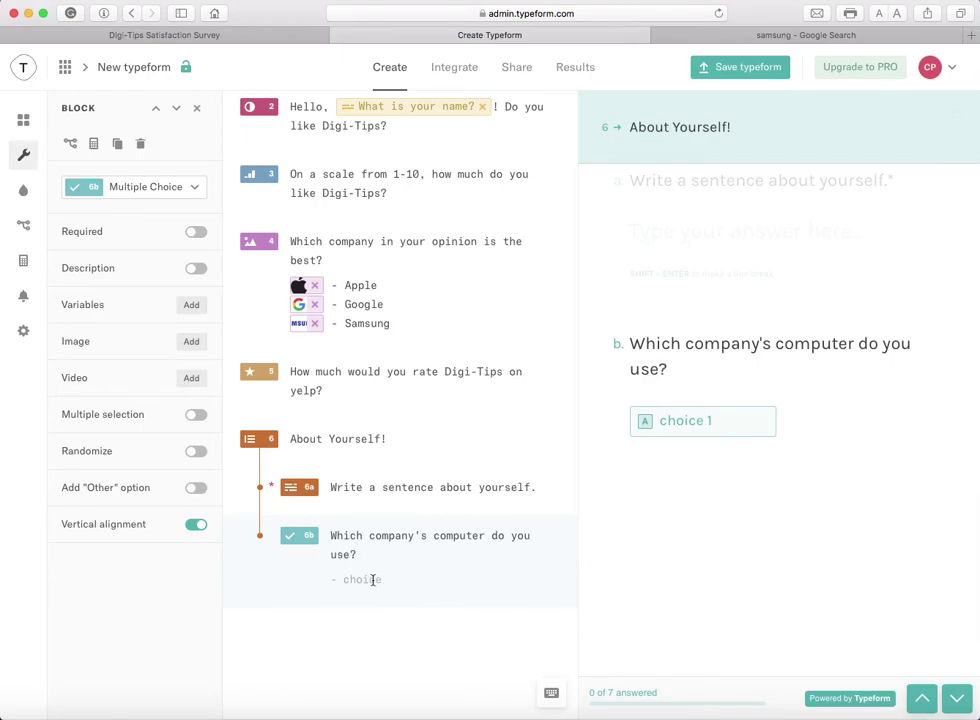
{"action": "type", "text": "Apple"}
{"action": "key", "text": "Return"}
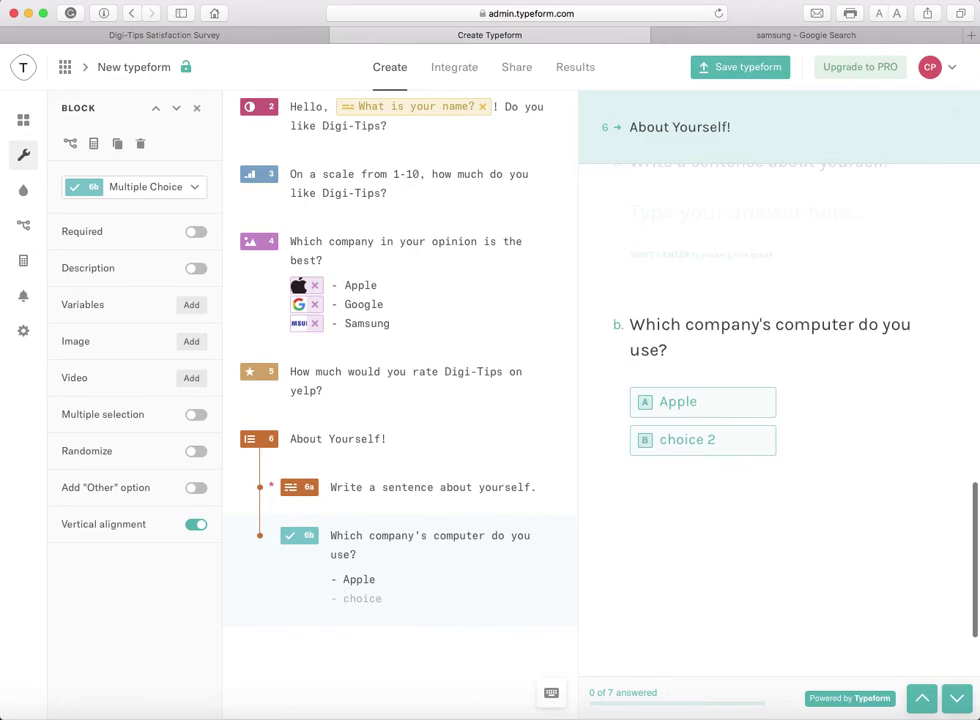
{"action": "type", "text": "Windows"}
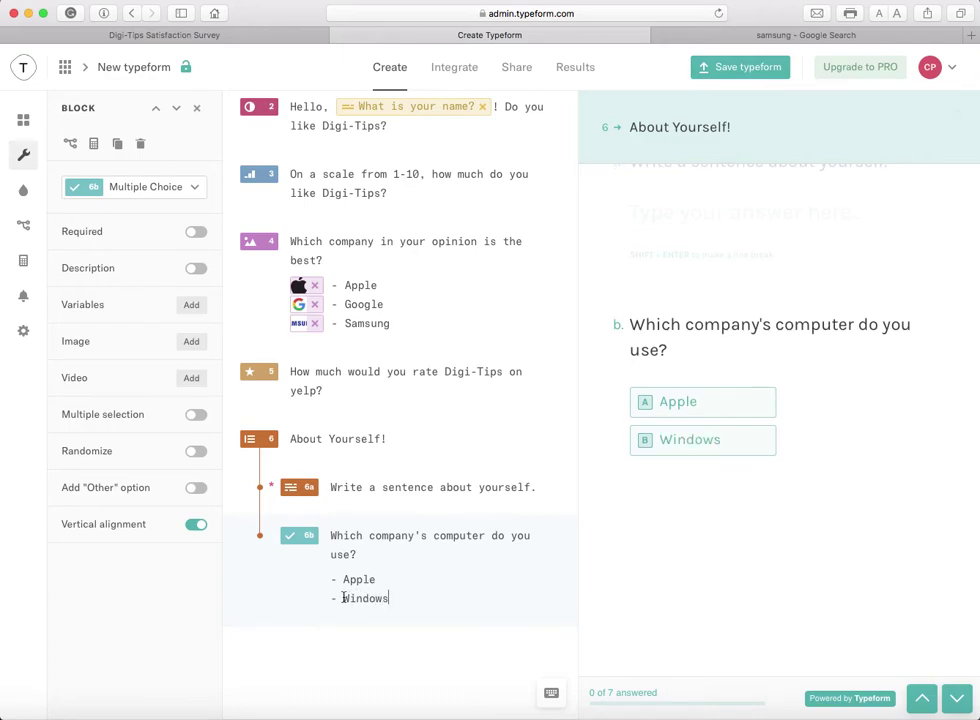
- Add a Statement block below question 6b at the end of the form
{"action": "scroll", "coordinate": [386, 500], "scroll_direction": "down", "scroll_amount": 1}
{"action": "scroll", "coordinate": [380, 500], "scroll_direction": "down", "scroll_amount": 5}
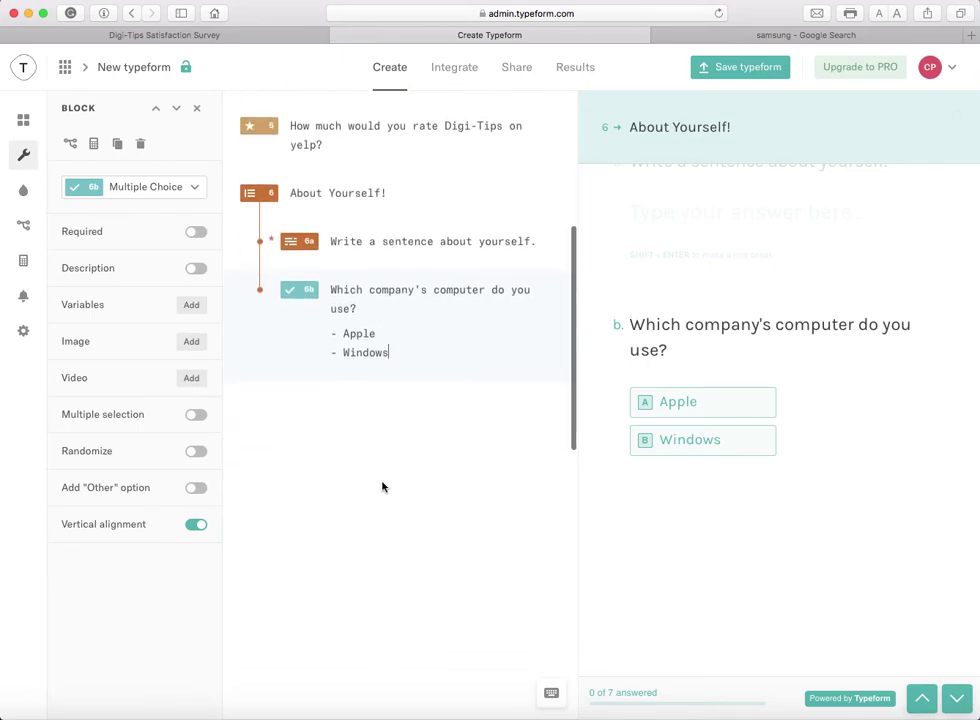
{"action": "left_click", "coordinate": [23, 120]}
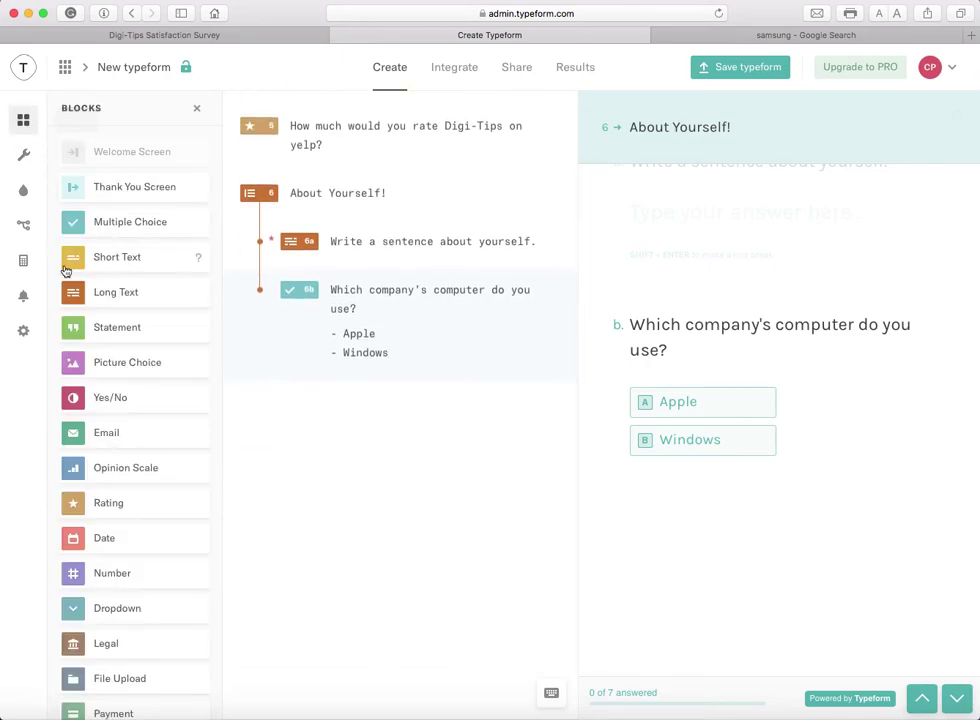
{"action": "left_click_drag", "start_coordinate": [73, 327], "coordinate": [457, 527]}
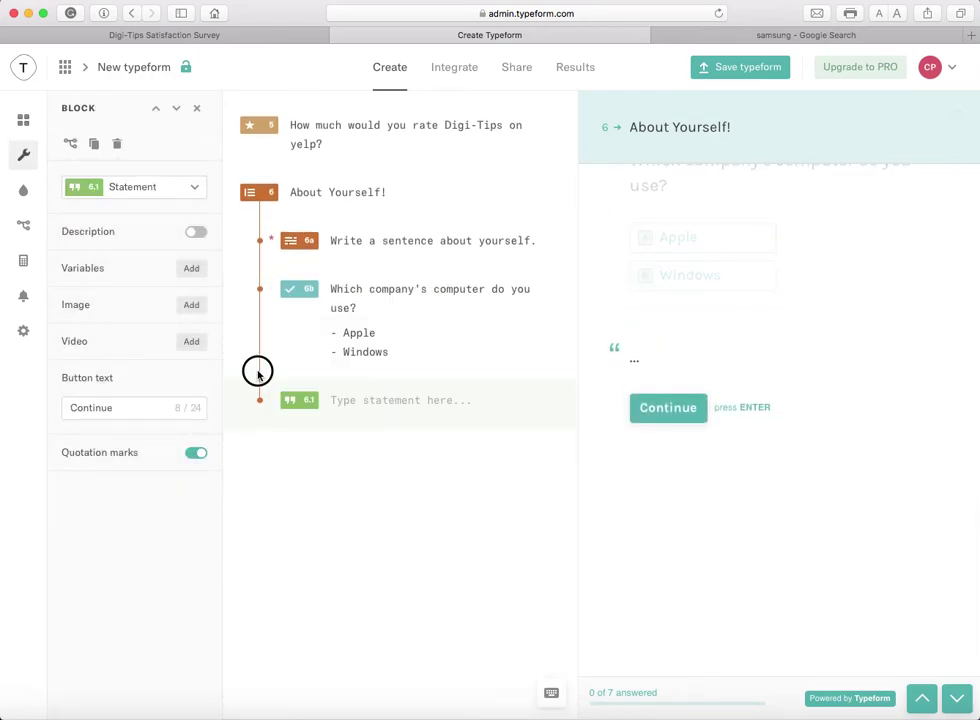
{"action": "scroll", "coordinate": [391, 404], "scroll_direction": "up", "scroll_amount": 1}
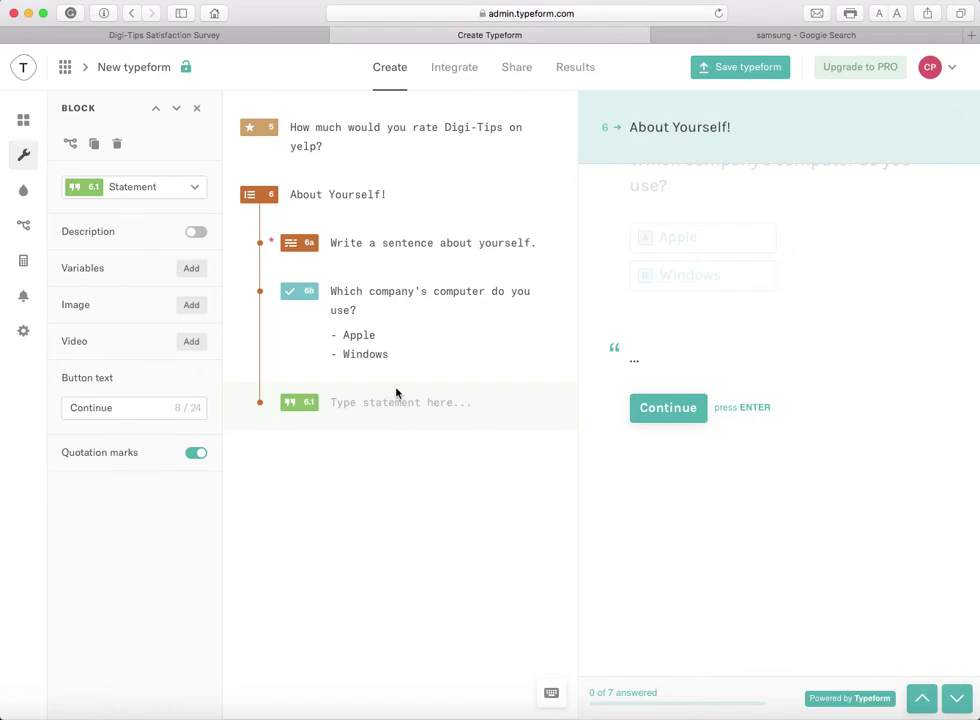
- Begin the statement with "Thank you for taking this survey," followed by the "What is your name?" answer variable and a period
{"action": "type", "text": "Thank yo"}
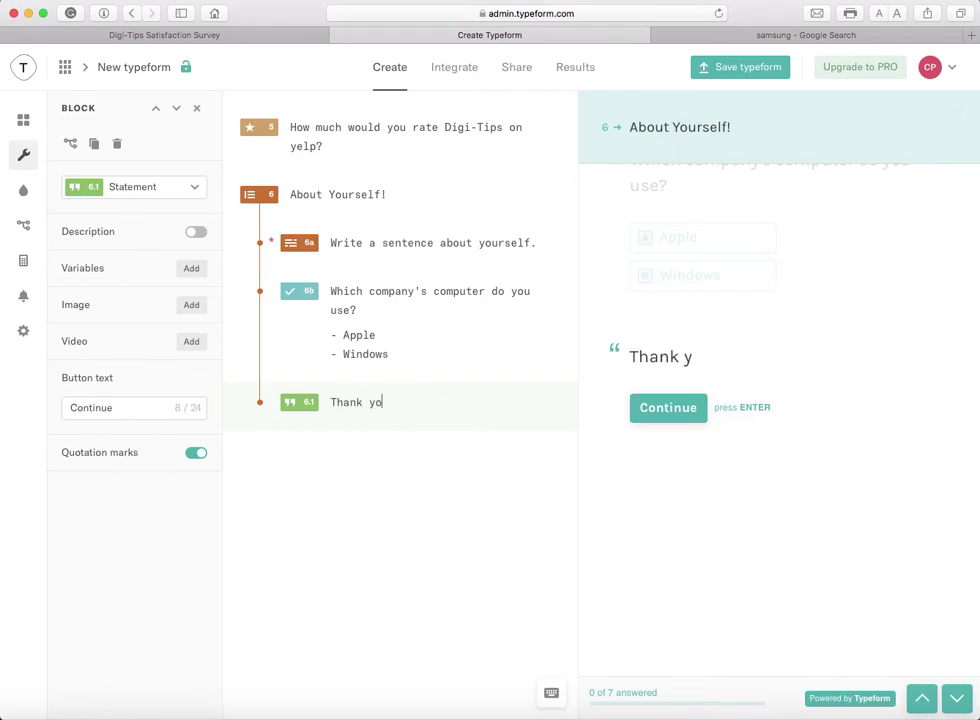
{"action": "type", "text": "i"}
{"action": "type", "text": " for ta"}
{"action": "type", "text": "king this "}
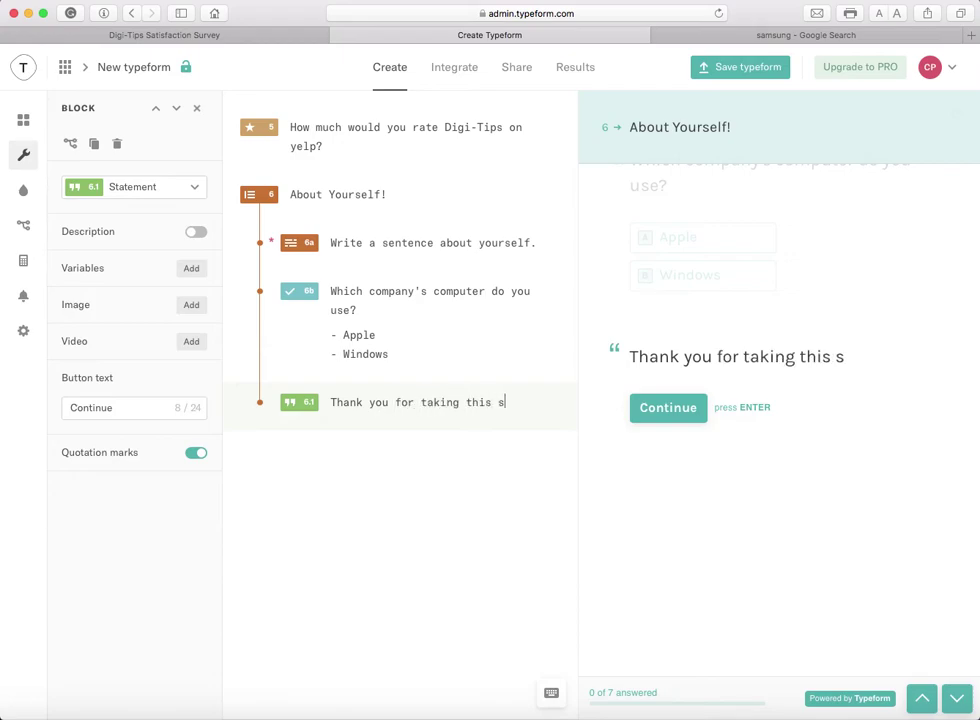
{"action": "type", "text": "survey, @"}
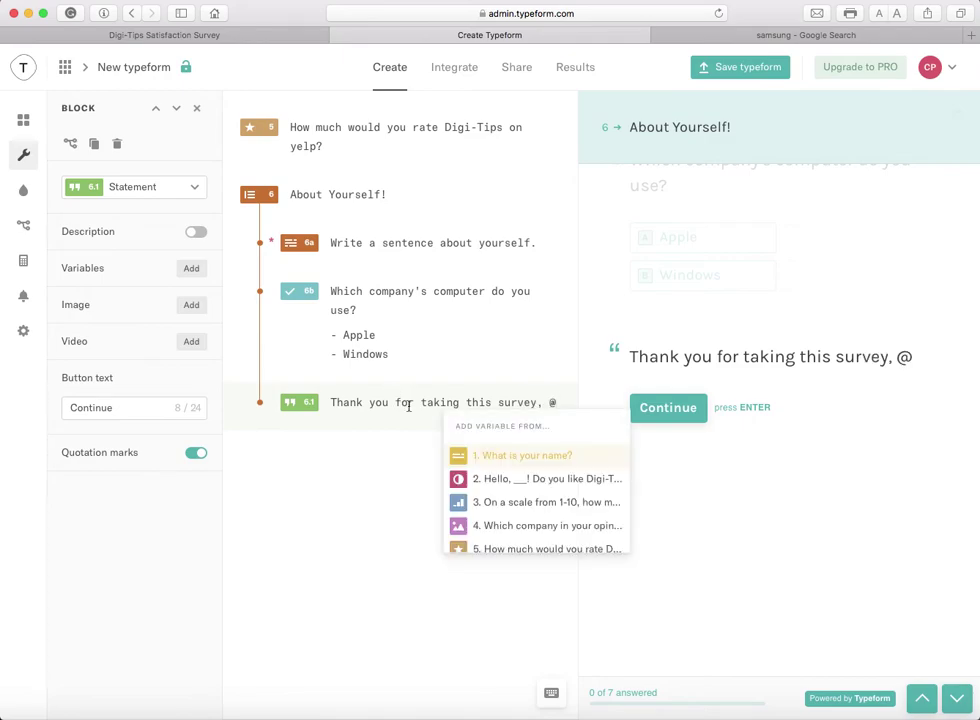
{"action": "left_click", "coordinate": [488, 457]}
{"action": "type", "text": "."}
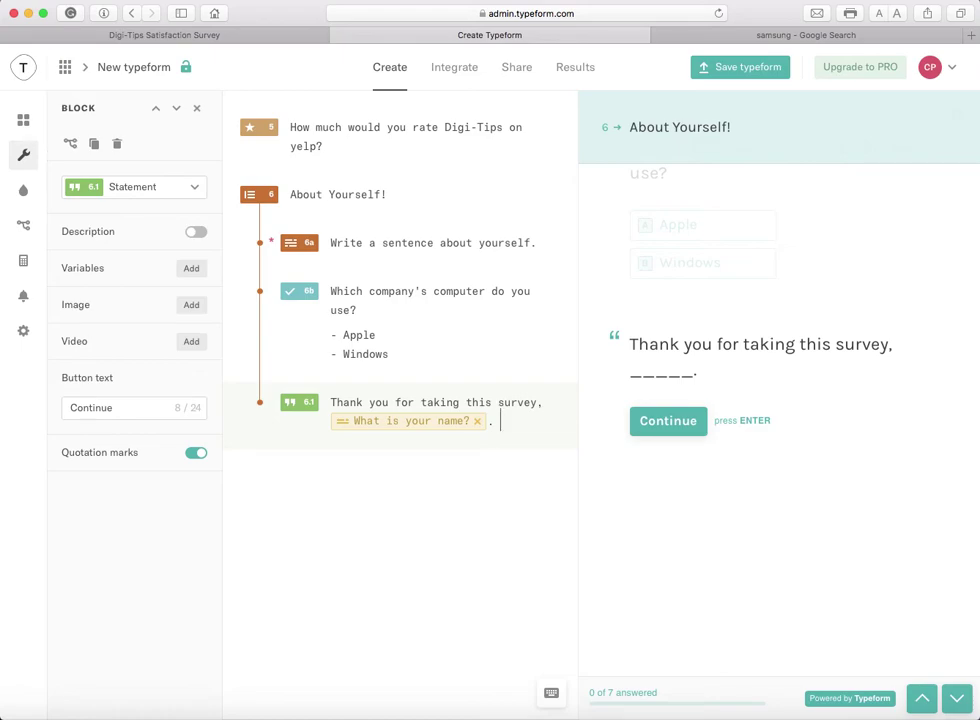
- Append "I can see you like the company," to the statement, followed by the question 4 answer variable and a period
{"action": "type", "text": " I can see"}
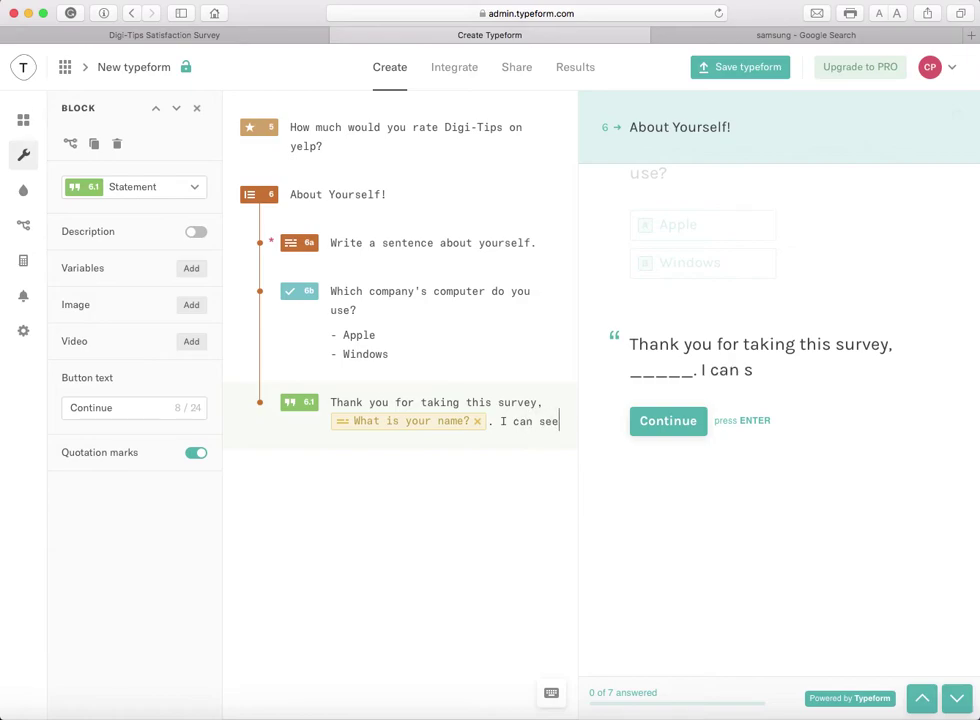
{"action": "type", "text": " you like t"}
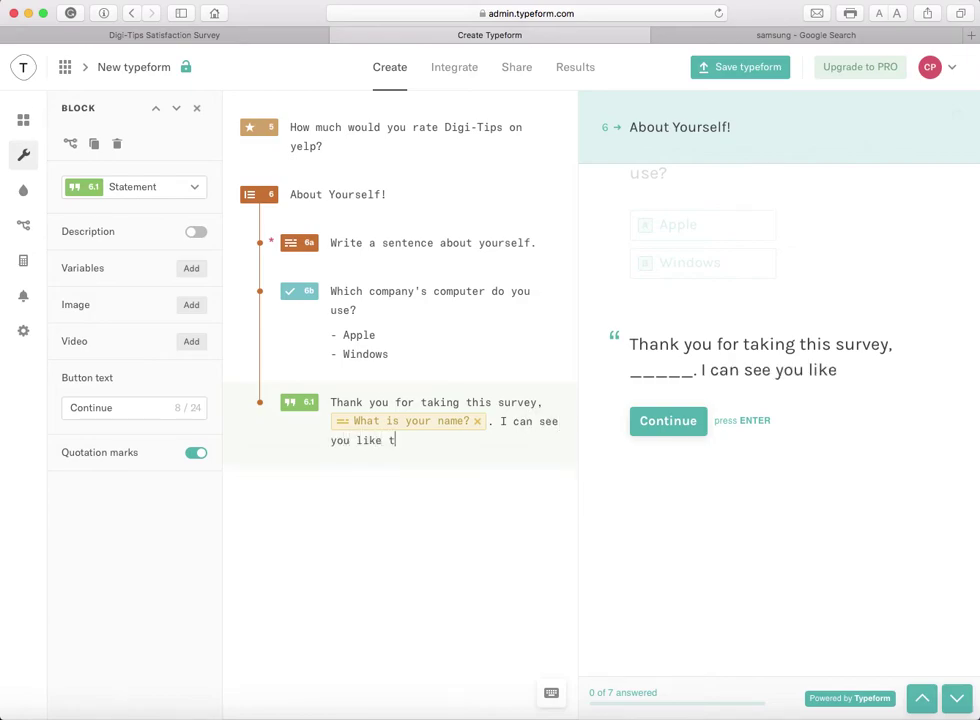
{"action": "type", "text": "he company"}
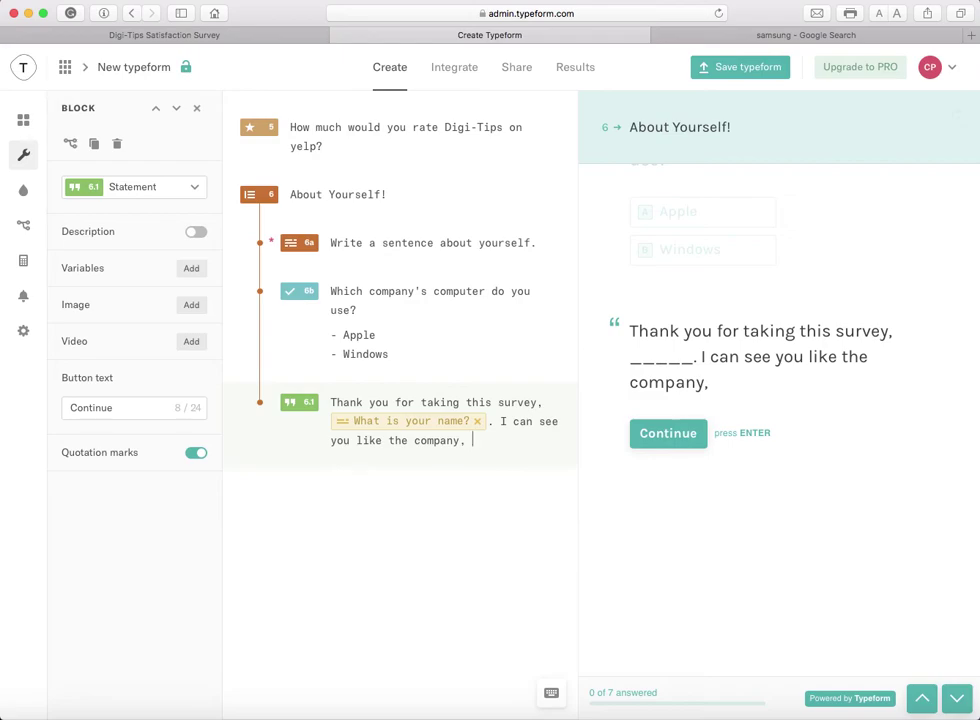
{"action": "type", "text": ", @"}
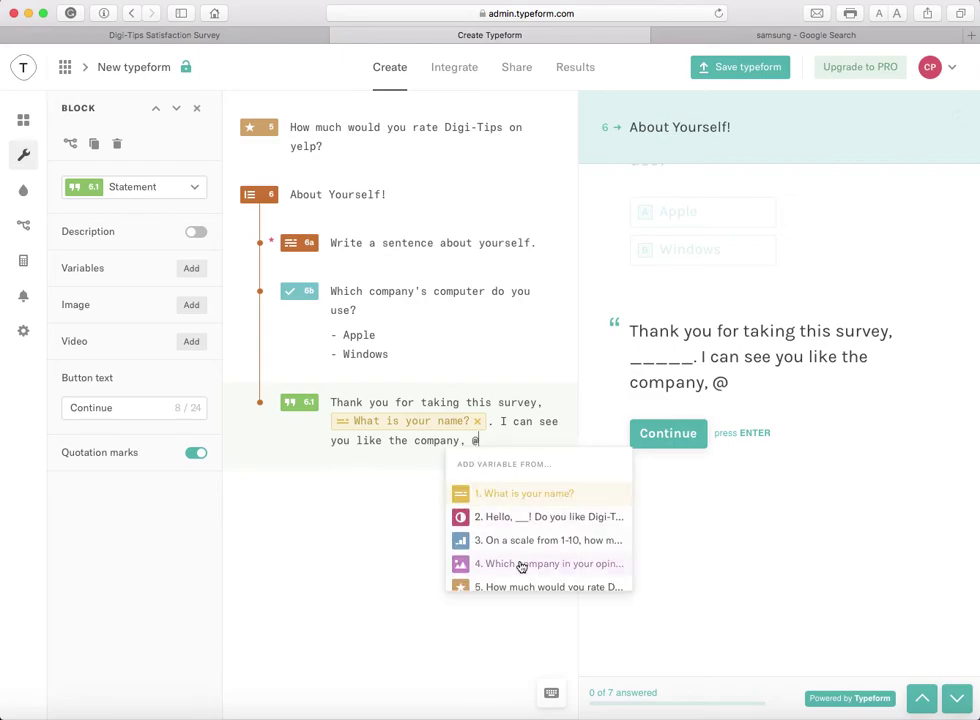
{"action": "scroll", "coordinate": [521, 564], "scroll_direction": "down", "scroll_amount": 1}
{"action": "left_click", "coordinate": [527, 546]}
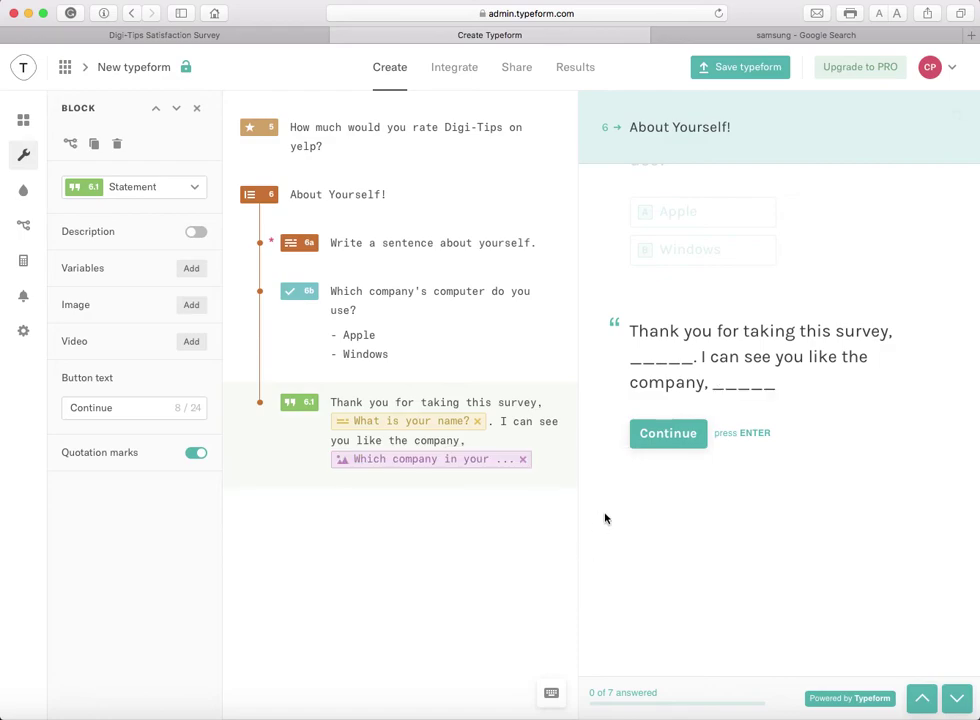
{"action": "type", "text": ". "}
- Continue the statement with "I also know you use the company of"
{"action": "type", "text": "I a"}
{"action": "type", "text": "slso kno"}
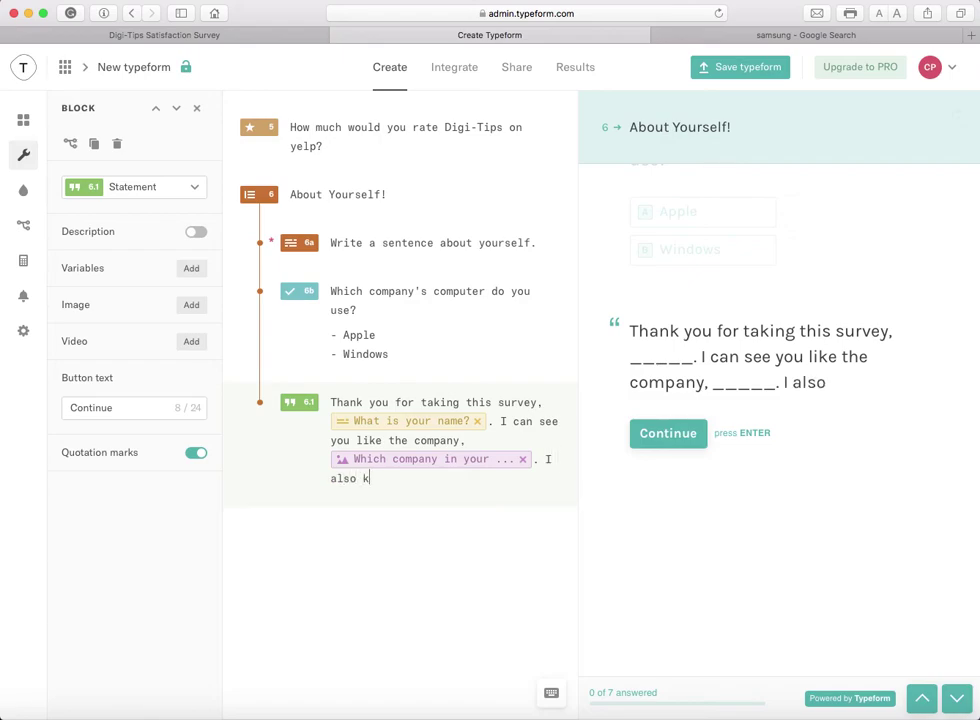
{"action": "type", "text": "w you lik"}
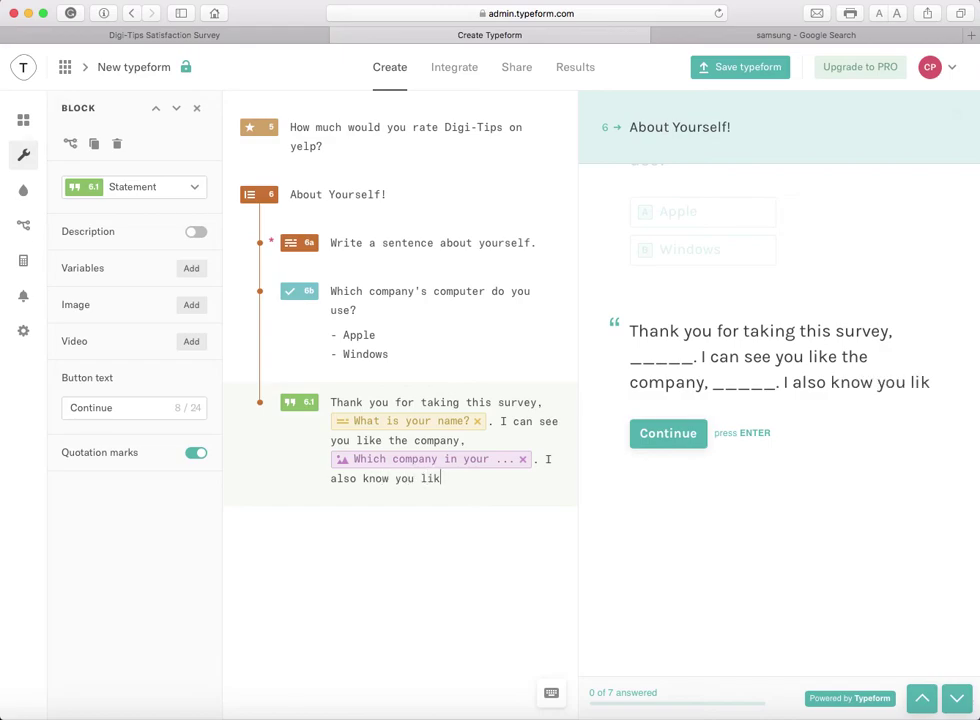
{"action": "key", "text": "BackSpace"}
{"action": "key", "text": "BackSpace"}
{"action": "key", "text": "BackSpace"}
{"action": "type", "text": "use the "}
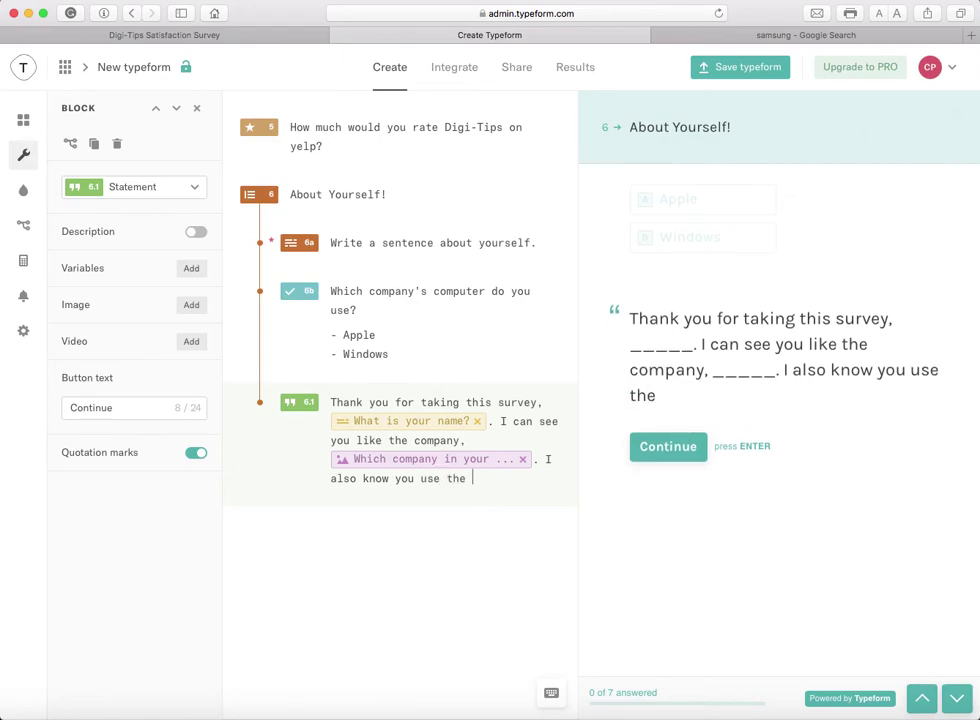
{"action": "type", "text": "compan"}
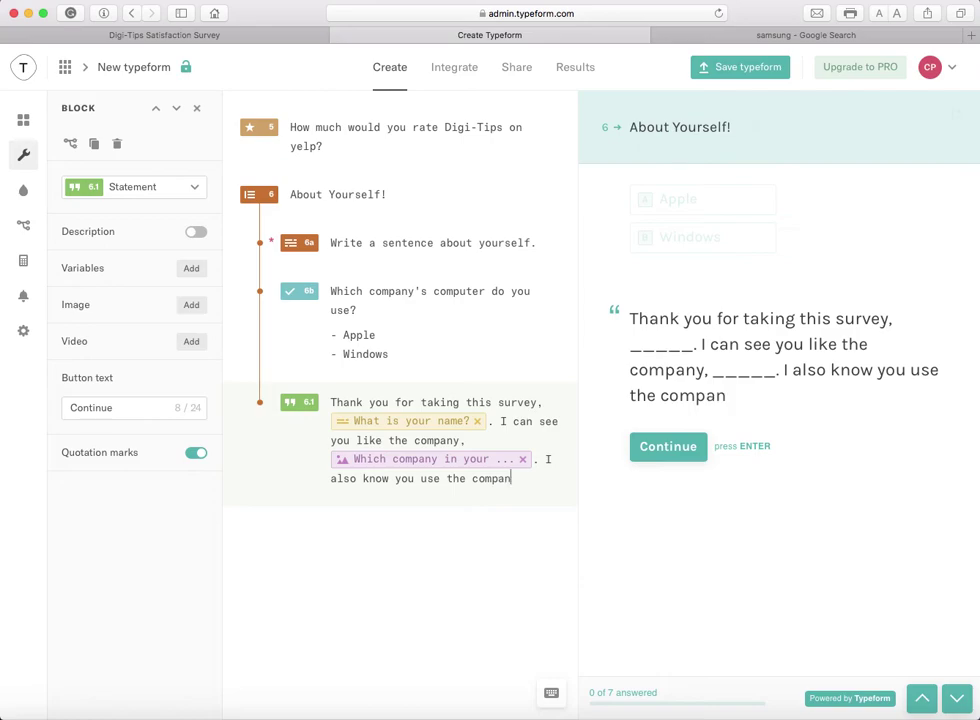
{"action": "type", "text": "y of"}
- Replace the Windows choice in question 6b with Microsoft
{"action": "left_click_drag", "start_coordinate": [392, 354], "coordinate": [344, 356]}
{"action": "key", "text": "BackSpace"}
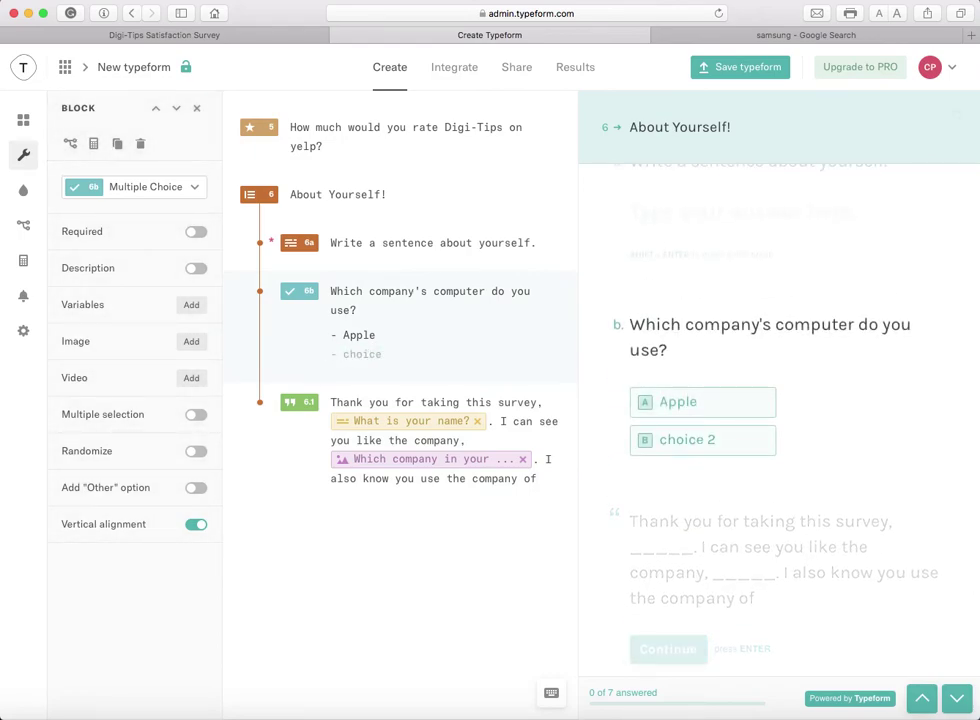
{"action": "type", "text": "Micros"}
{"action": "key", "text": "BackSpace"}
{"action": "key", "text": "BackSpace"}
{"action": "type", "text": "osoft"}
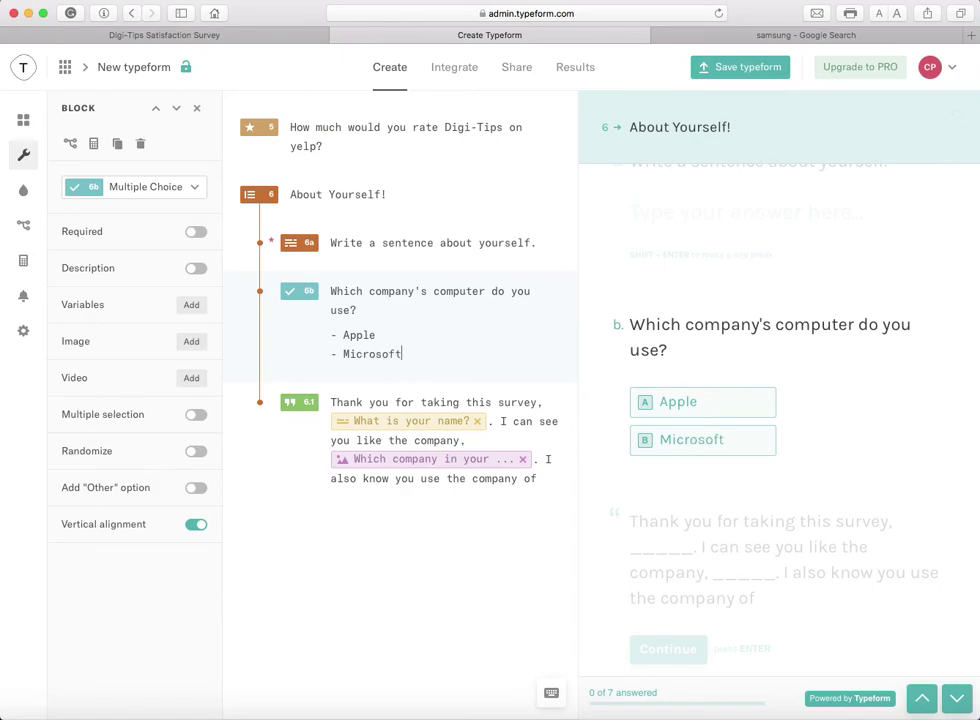
- Finish the thank-you statement with the question 6b answer variable followed by "for computers."
{"action": "left_click", "coordinate": [548, 462]}
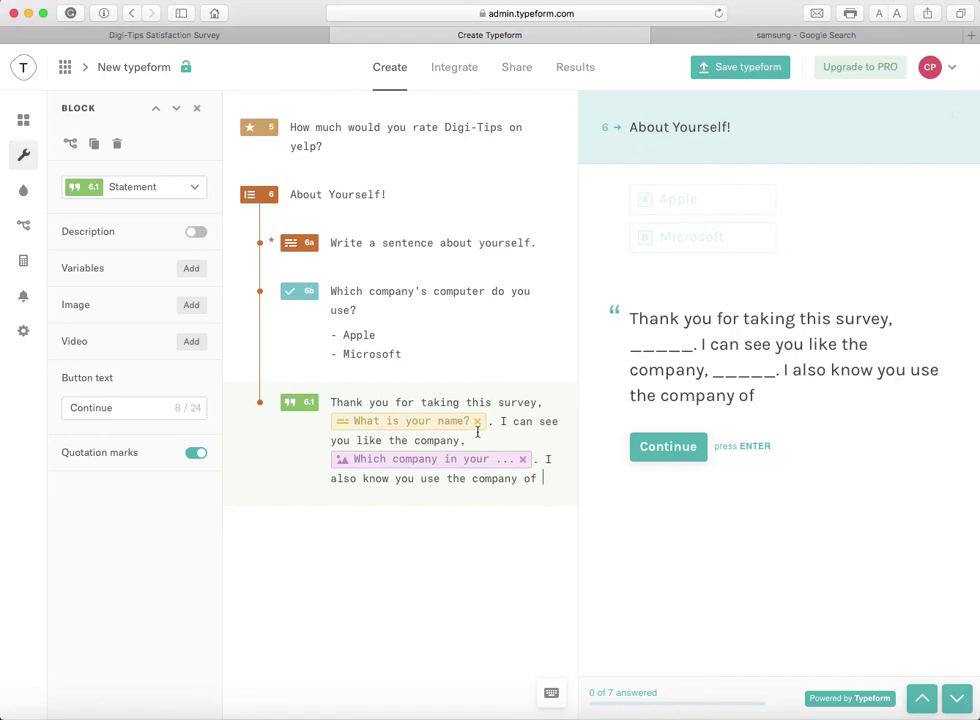
{"action": "type", "text": "@"}
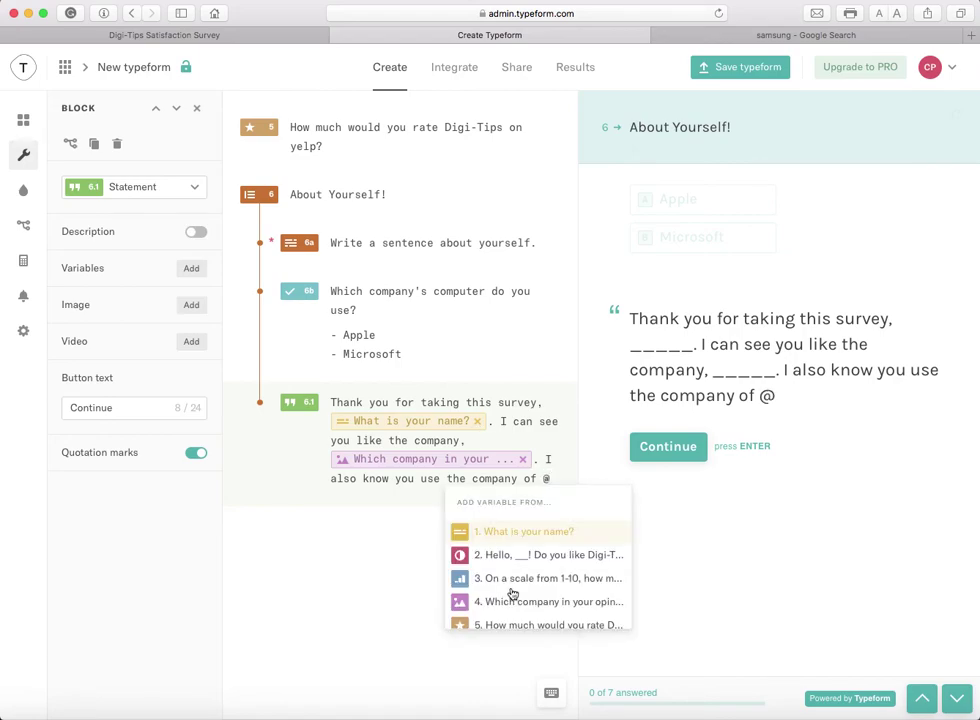
{"action": "scroll", "coordinate": [517, 590], "scroll_direction": "down", "scroll_amount": 2}
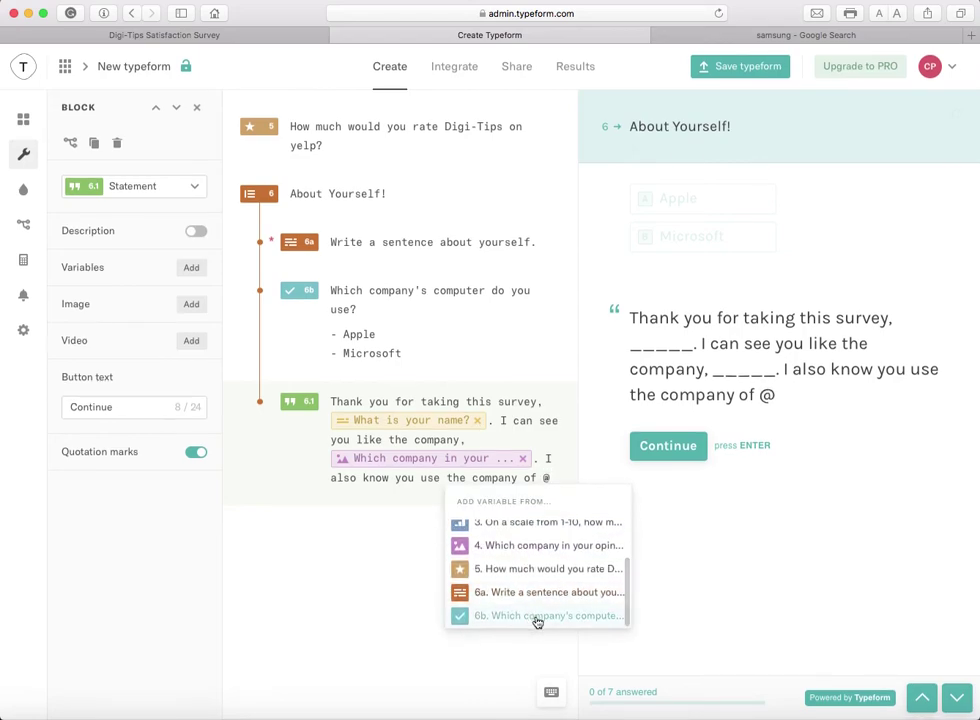
{"action": "left_click", "coordinate": [536, 619]}
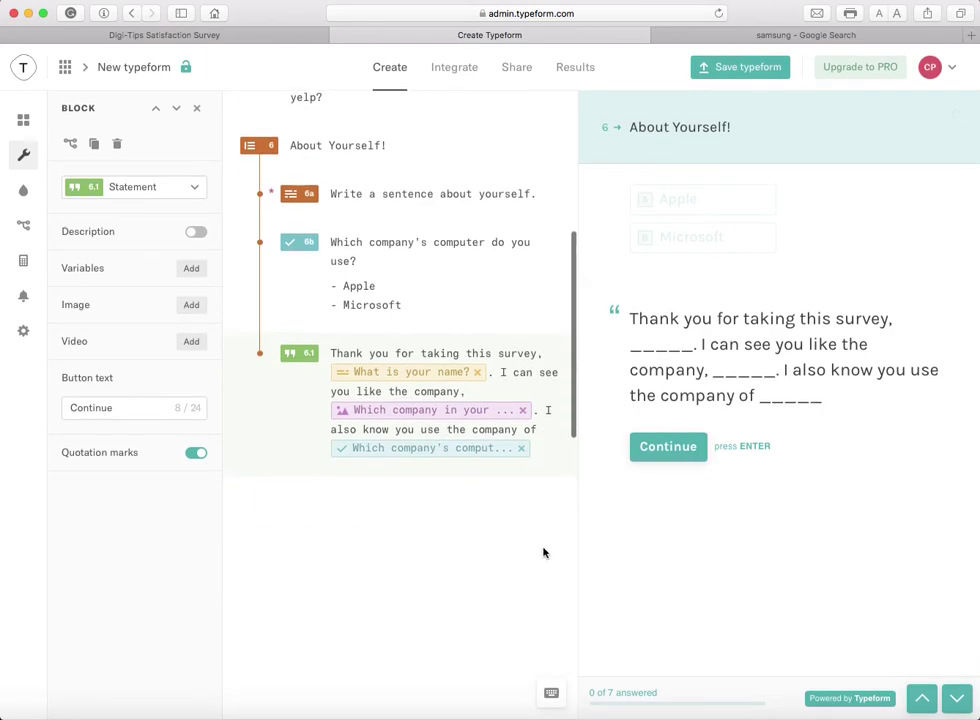
{"action": "type", "text": "."}
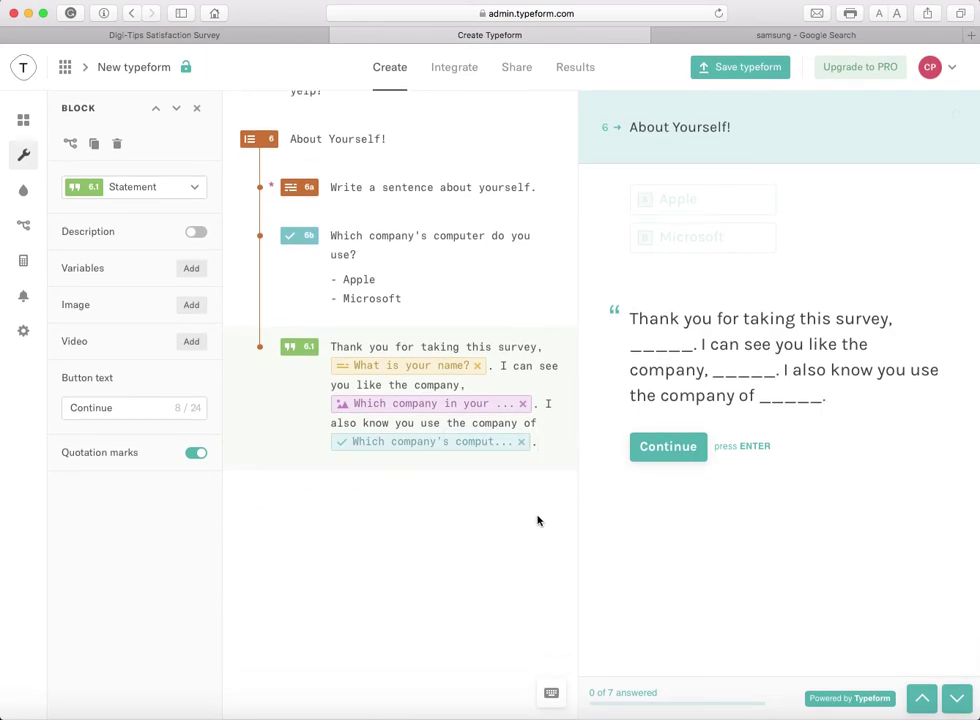
{"action": "key", "text": "BackSpace"}
{"action": "type", "text": "for co"}
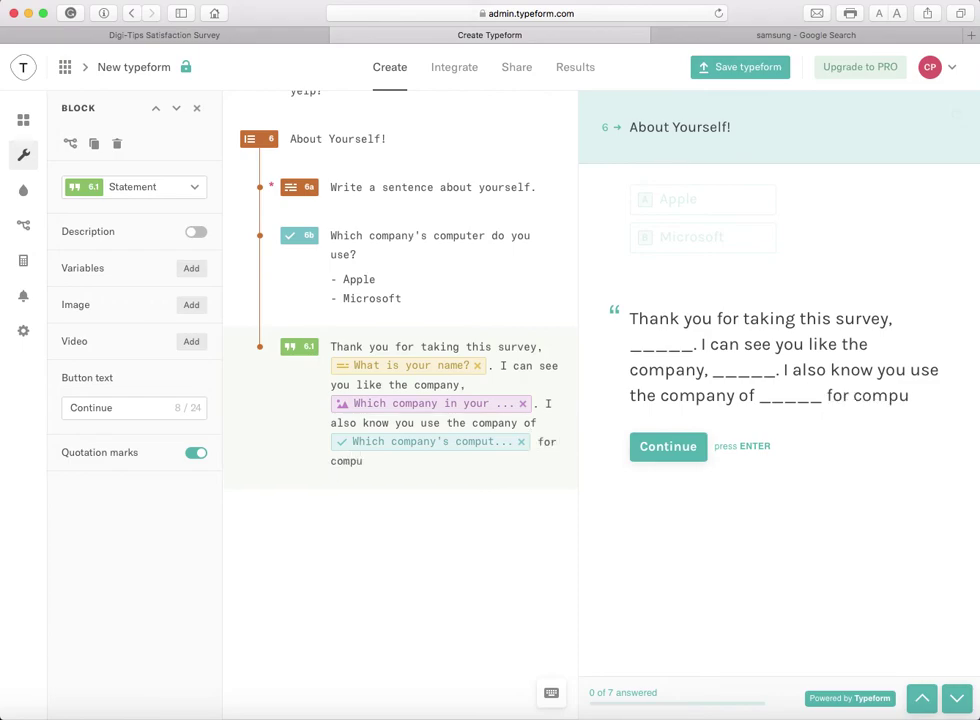
{"action": "type", "text": "mputers."}
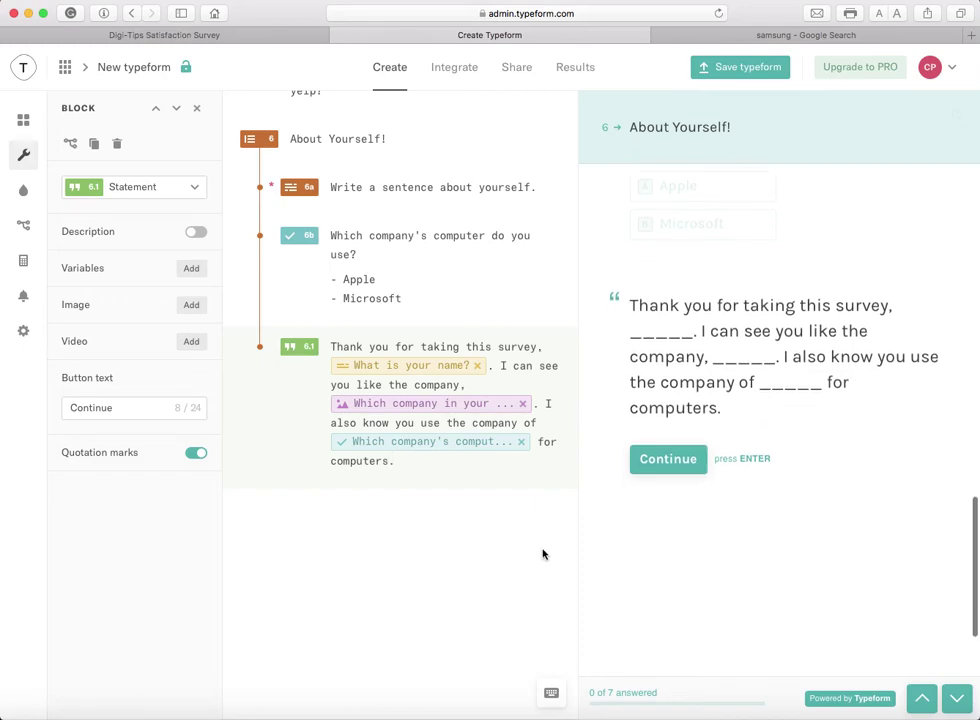
- Advance the form preview past the thank-you statement and save the typeform
{"action": "scroll", "coordinate": [518, 534], "scroll_direction": "up", "scroll_amount": 5}
{"action": "scroll", "coordinate": [505, 503], "scroll_direction": "down", "scroll_amount": 10}
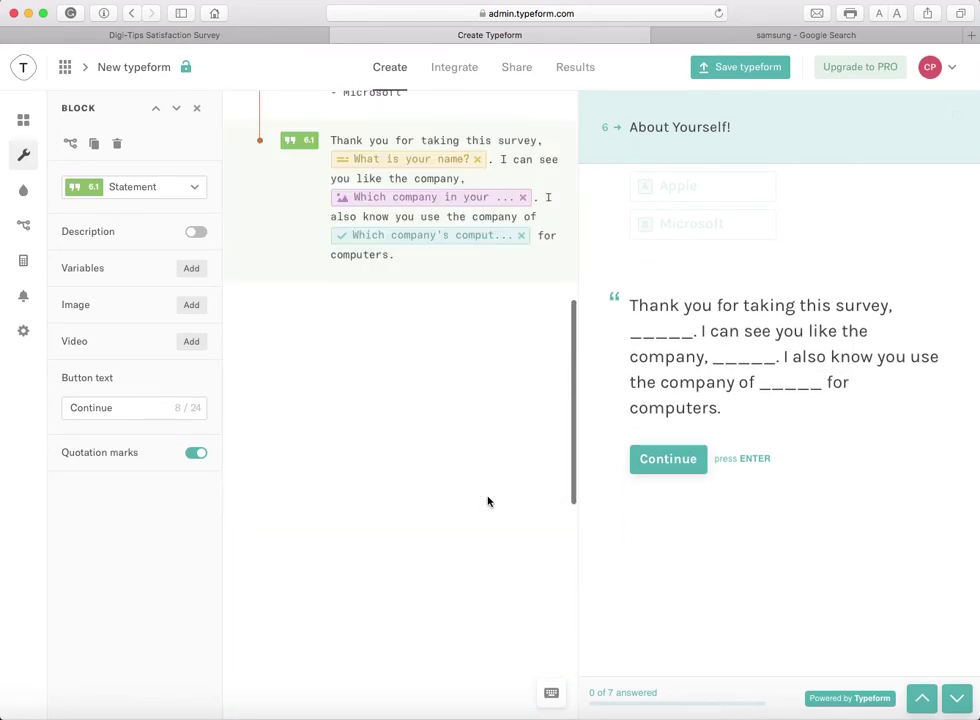
{"action": "left_click", "coordinate": [674, 461]}
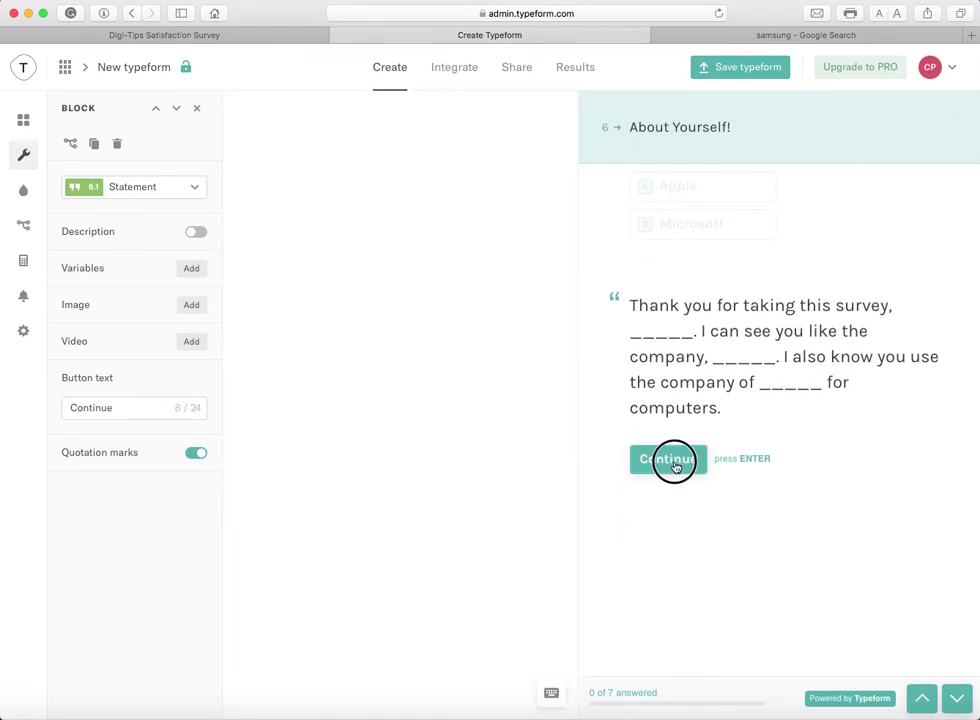
{"action": "scroll", "coordinate": [531, 420], "scroll_direction": "up", "scroll_amount": 10}
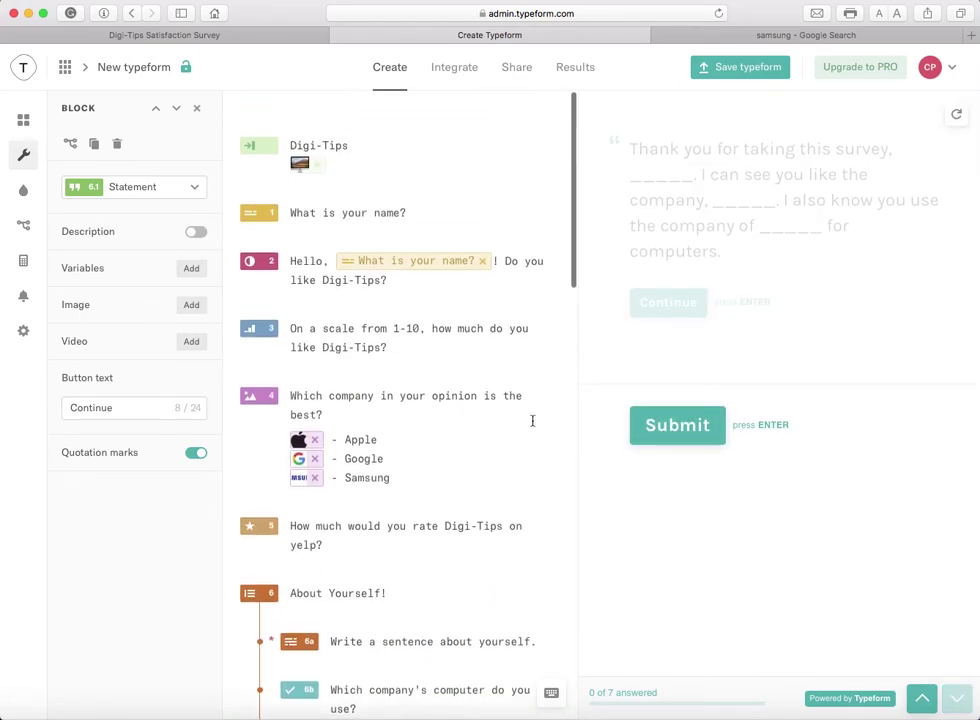
{"action": "left_click", "coordinate": [752, 68]}
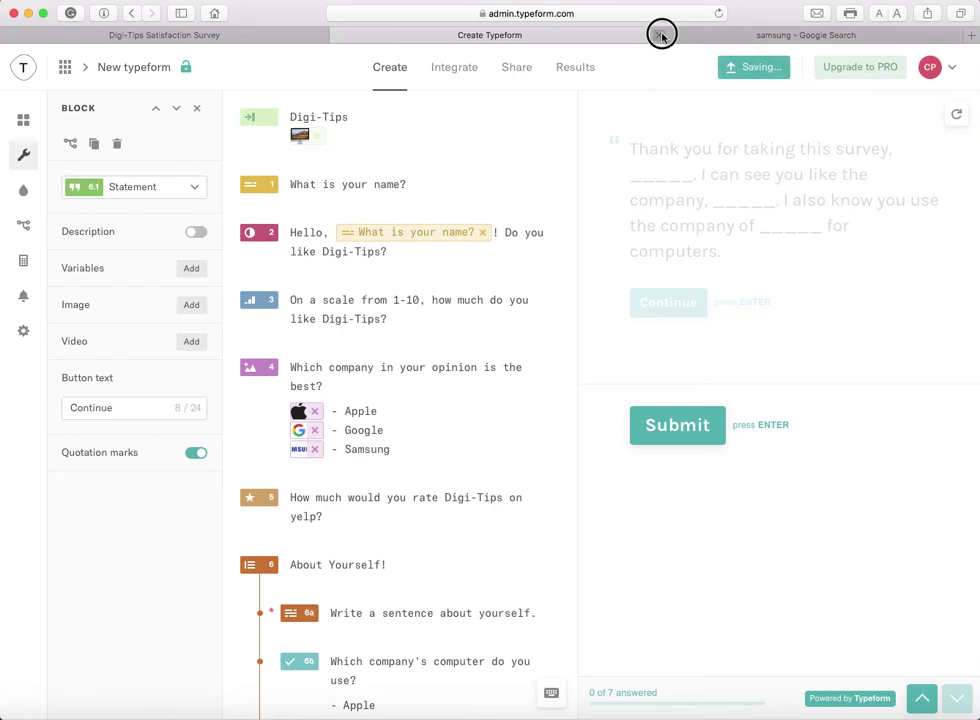
- Close the samsung Google search page, check the live form's welcome screen, and return to the editor
{"action": "left_click", "coordinate": [661, 33]}
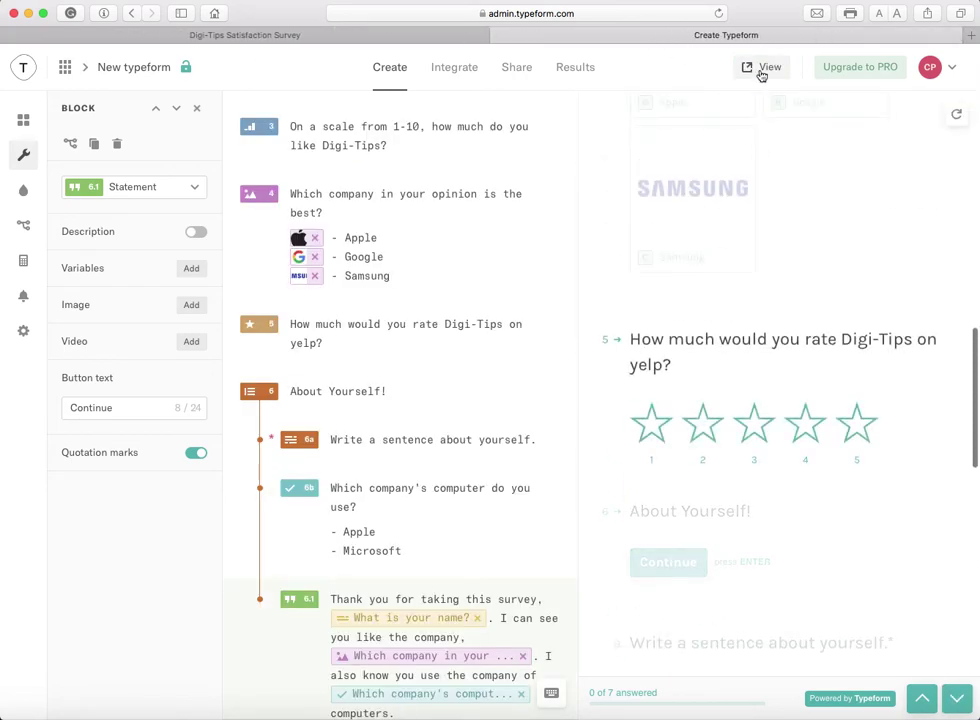
{"action": "left_click", "coordinate": [761, 71]}
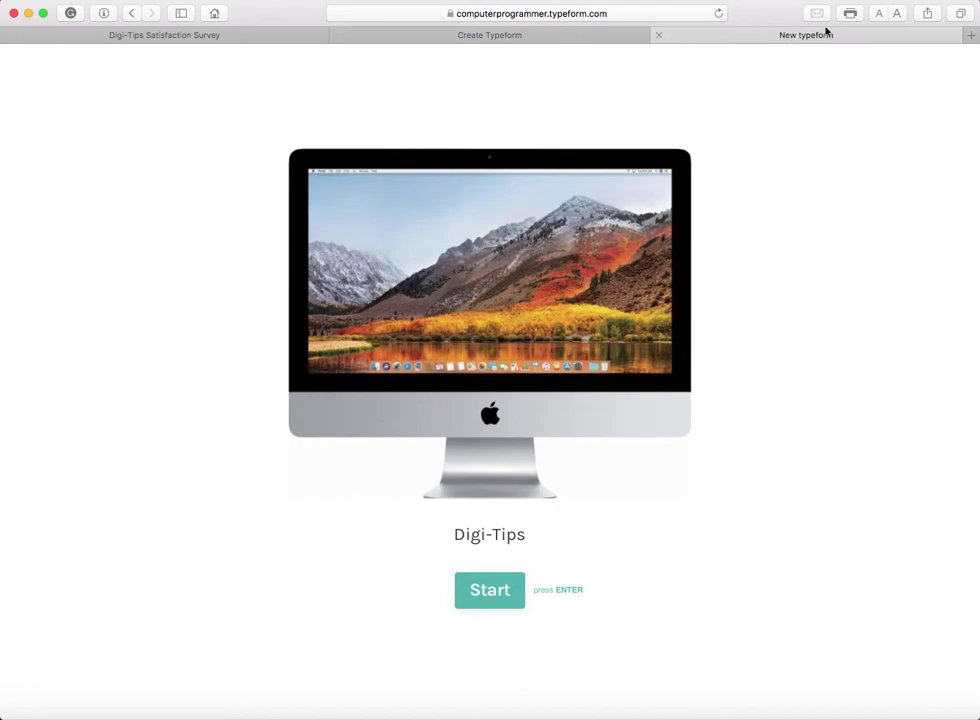
{"action": "left_click", "coordinate": [660, 37]}
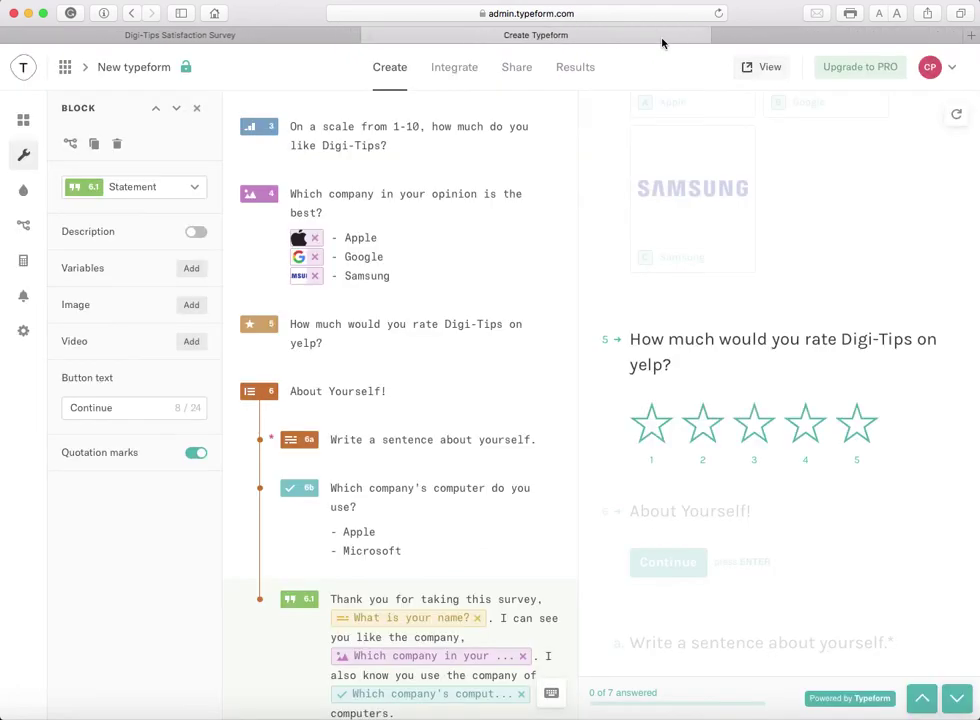
- Rename the typeform as "Digi-Tips" and save the changes
{"action": "left_click", "coordinate": [147, 70]}
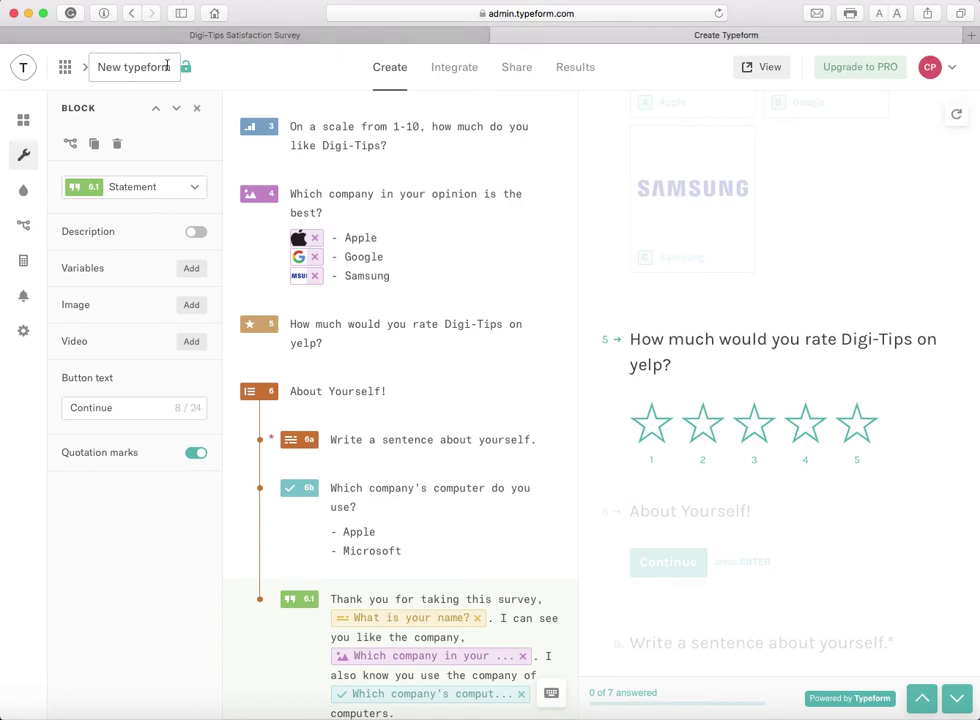
{"action": "key", "text": "super+a"}
{"action": "type", "text": "D"}
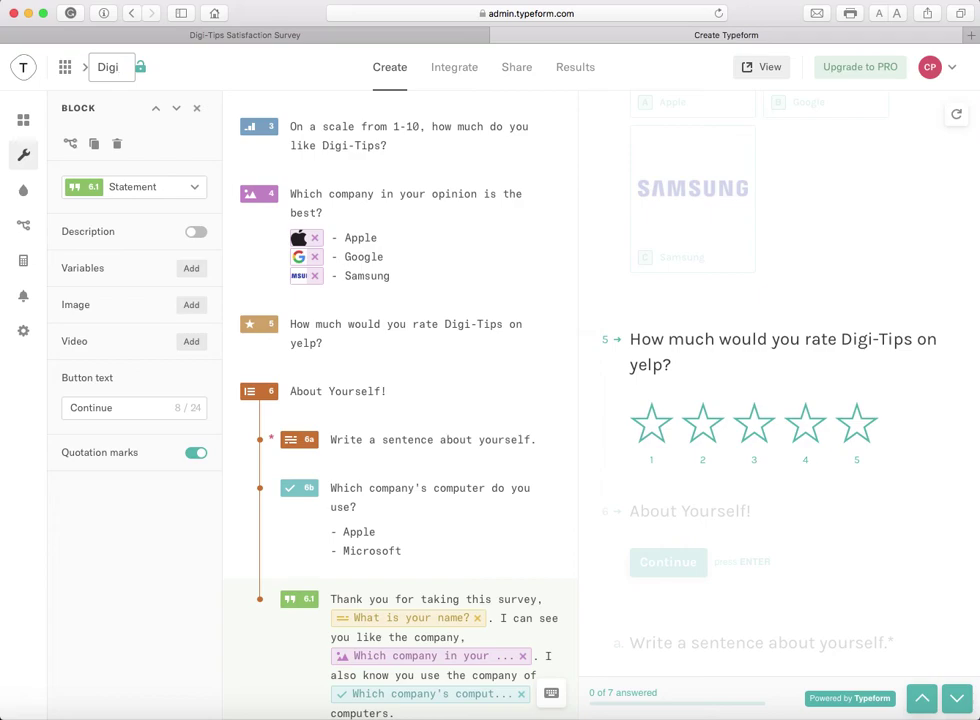
{"action": "type", "text": "igi-Tips"}
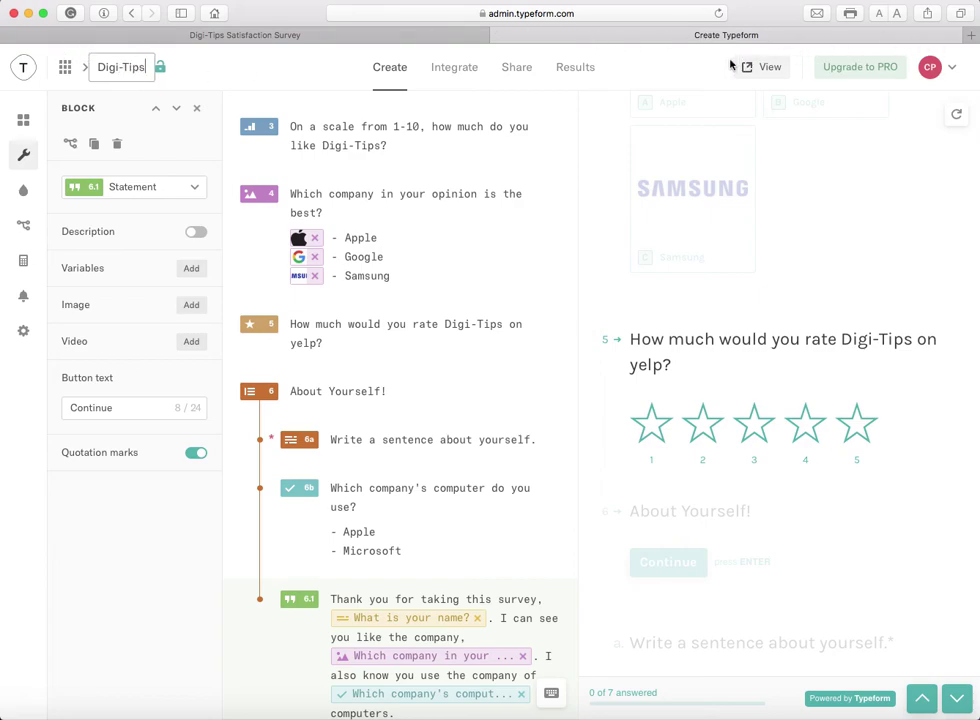
{"action": "left_click", "coordinate": [259, 67]}
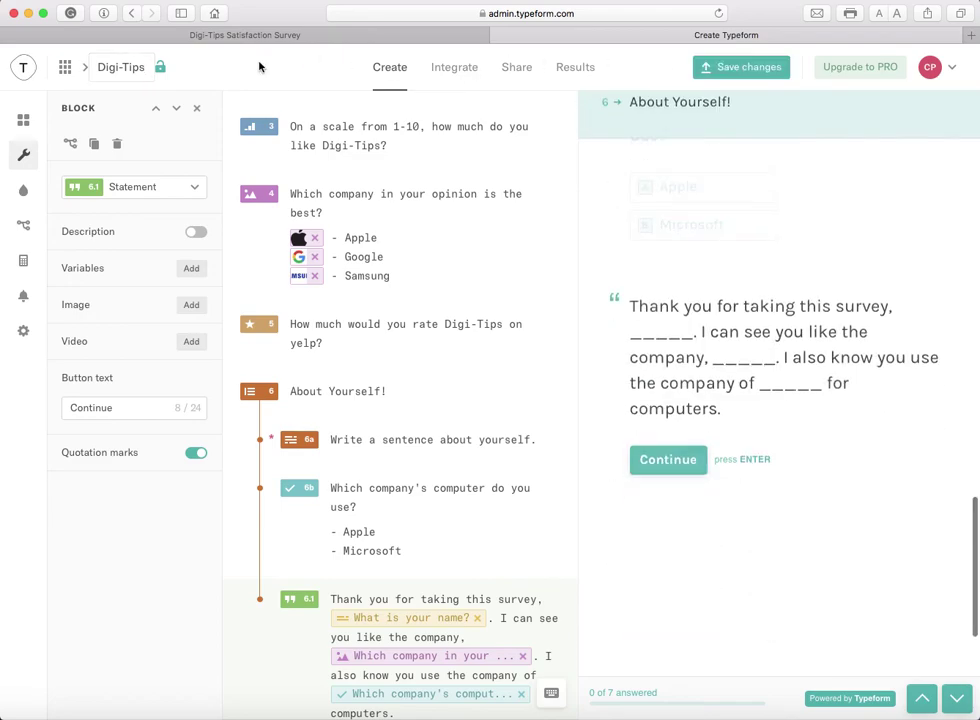
{"action": "left_click", "coordinate": [744, 68]}
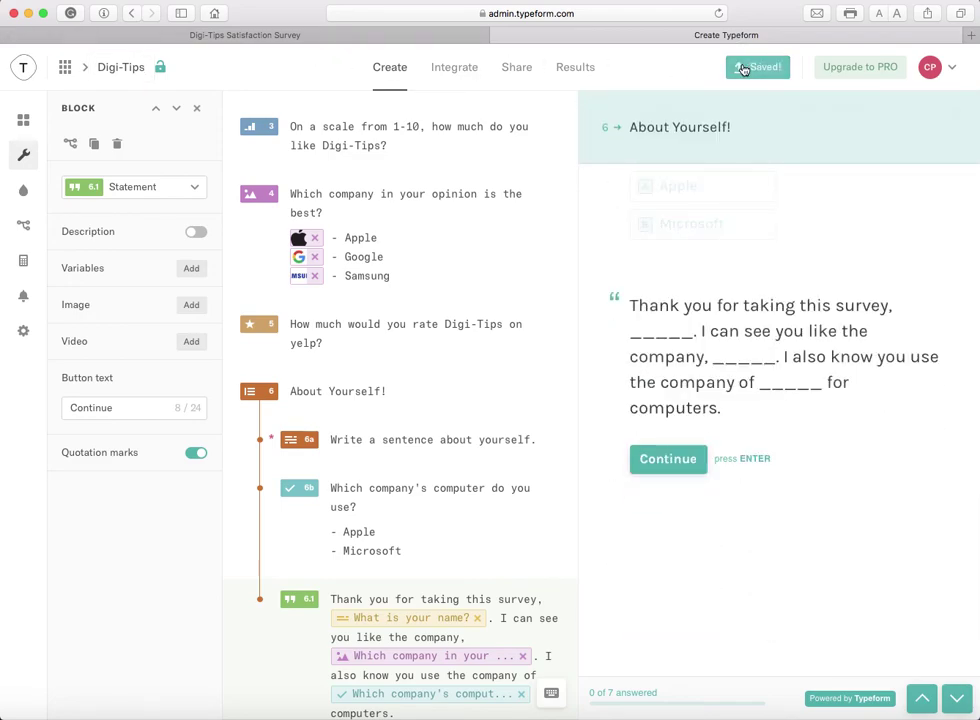
- Open the live form, start the survey, and answer the name question with "Digital Guy"
{"action": "left_click", "coordinate": [772, 70]}
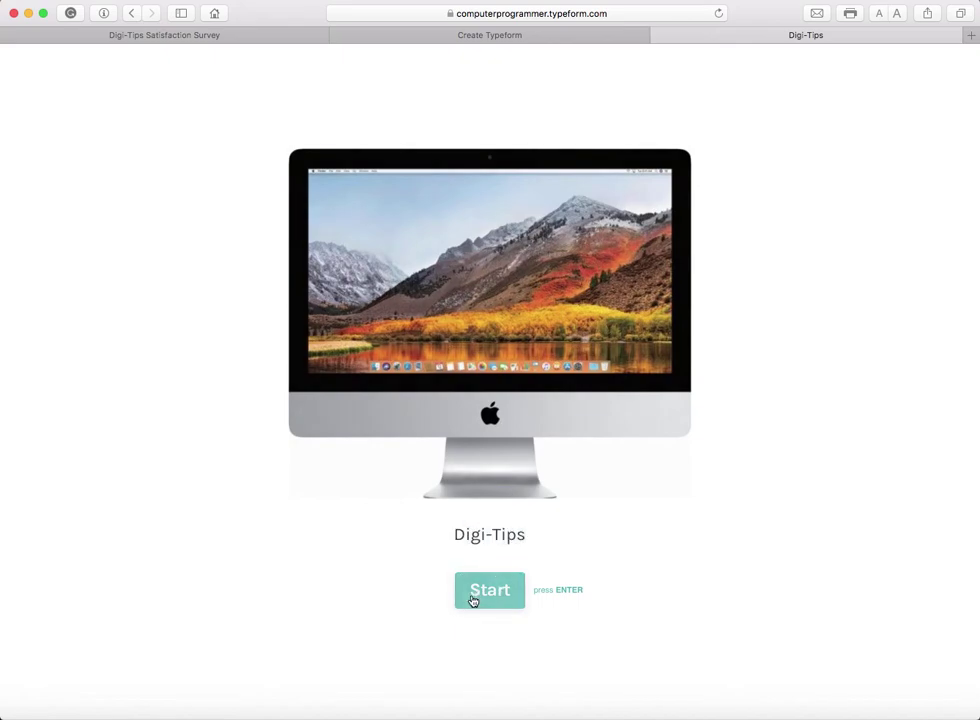
{"action": "left_click", "coordinate": [472, 594]}
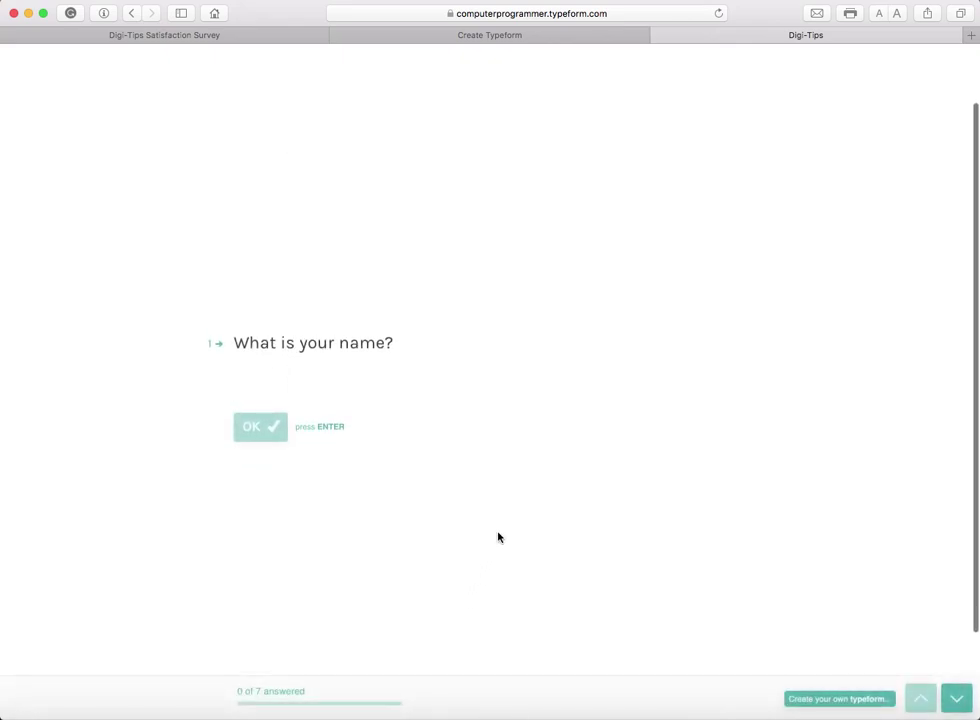
{"action": "type", "text": "D"}
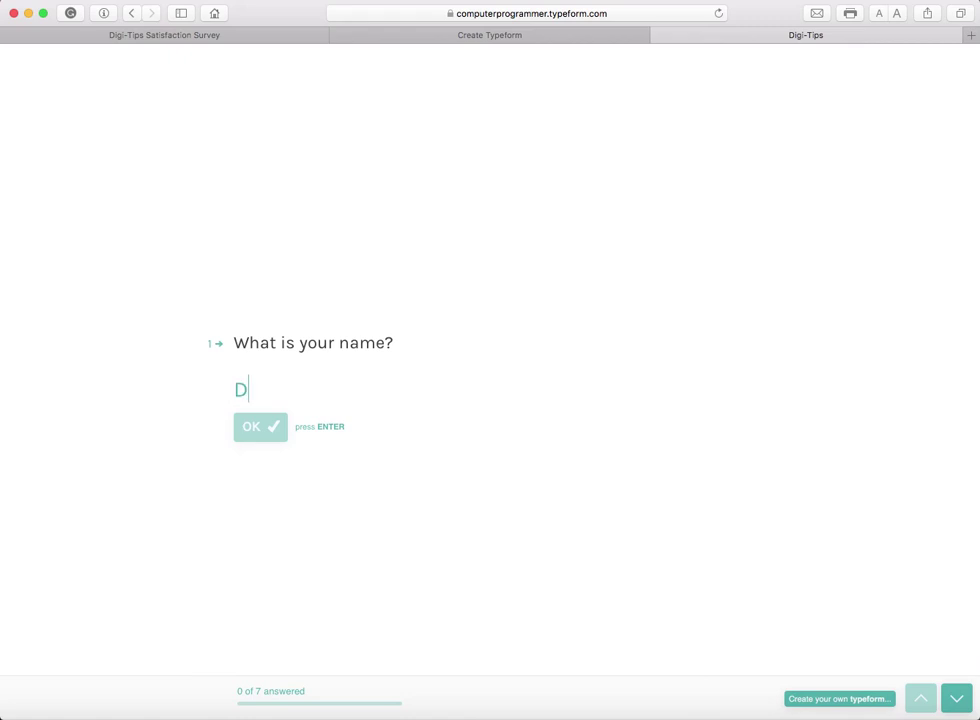
{"action": "type", "text": "igital G"}
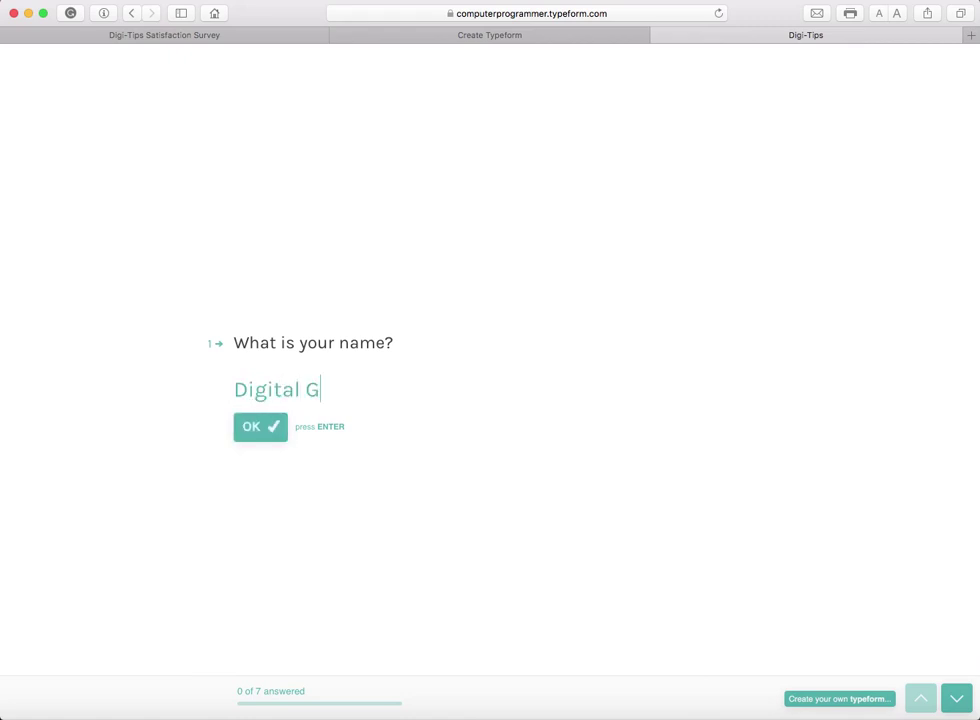
{"action": "type", "text": "uy"}
{"action": "key", "text": "Return"}
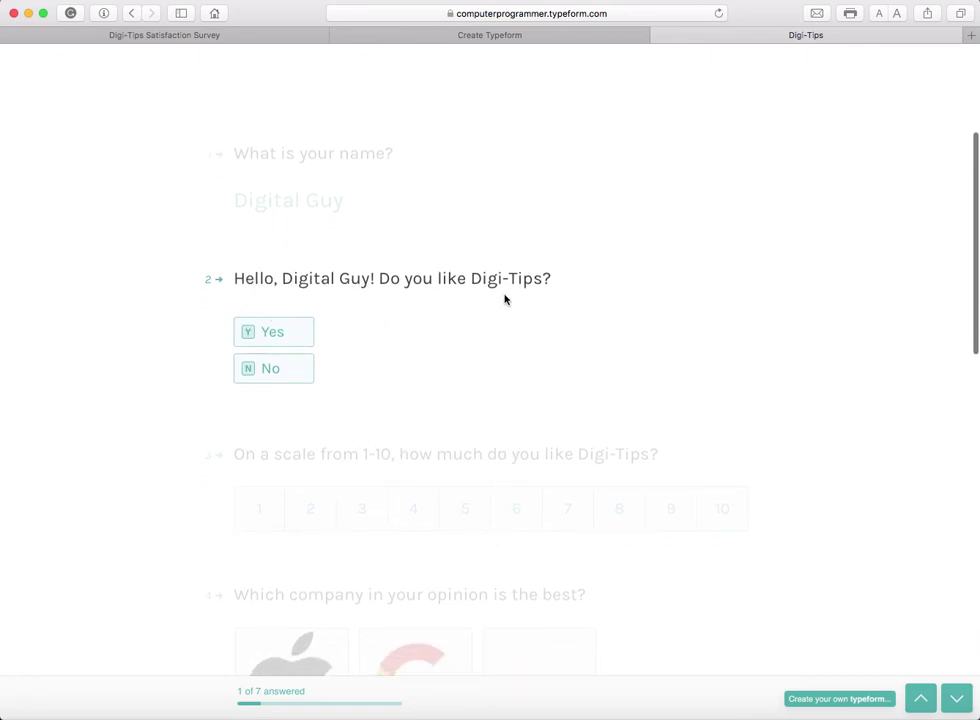
- Answer questions 2 to 5 with Yes, a score of 10, Apple as best company, and a five-star rating
{"action": "left_click", "coordinate": [280, 332]}
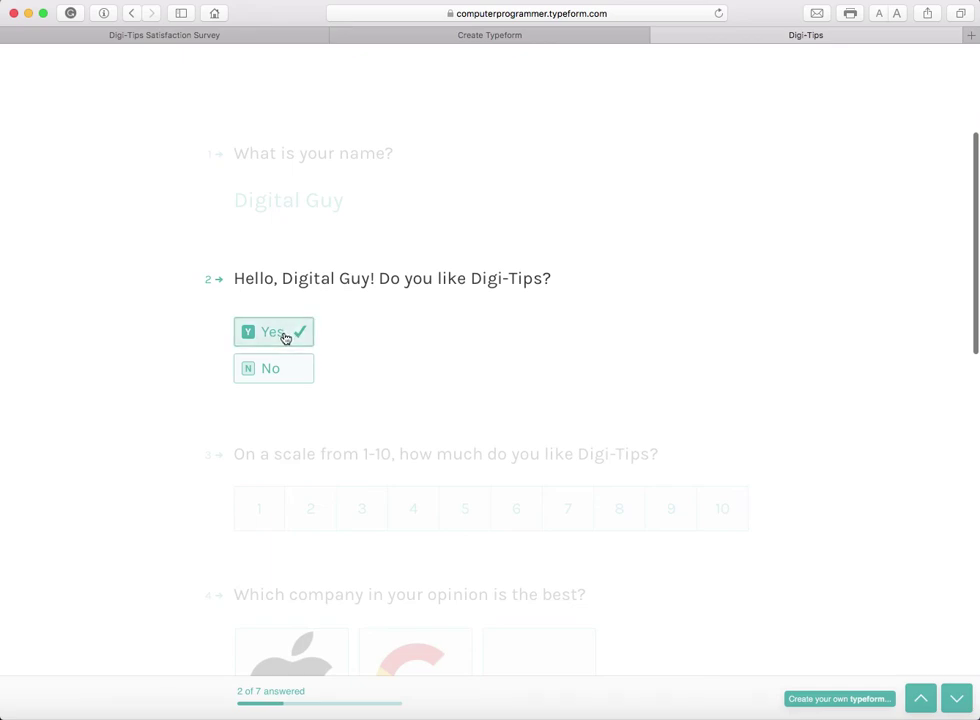
{"action": "left_click", "coordinate": [708, 395]}
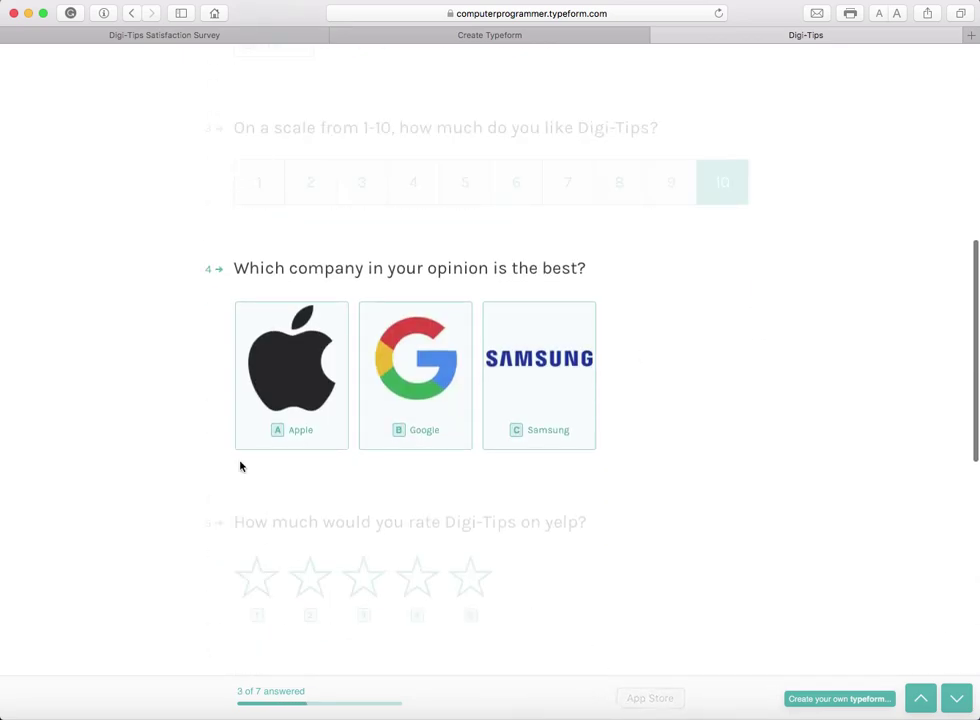
{"action": "left_click", "coordinate": [291, 375]}
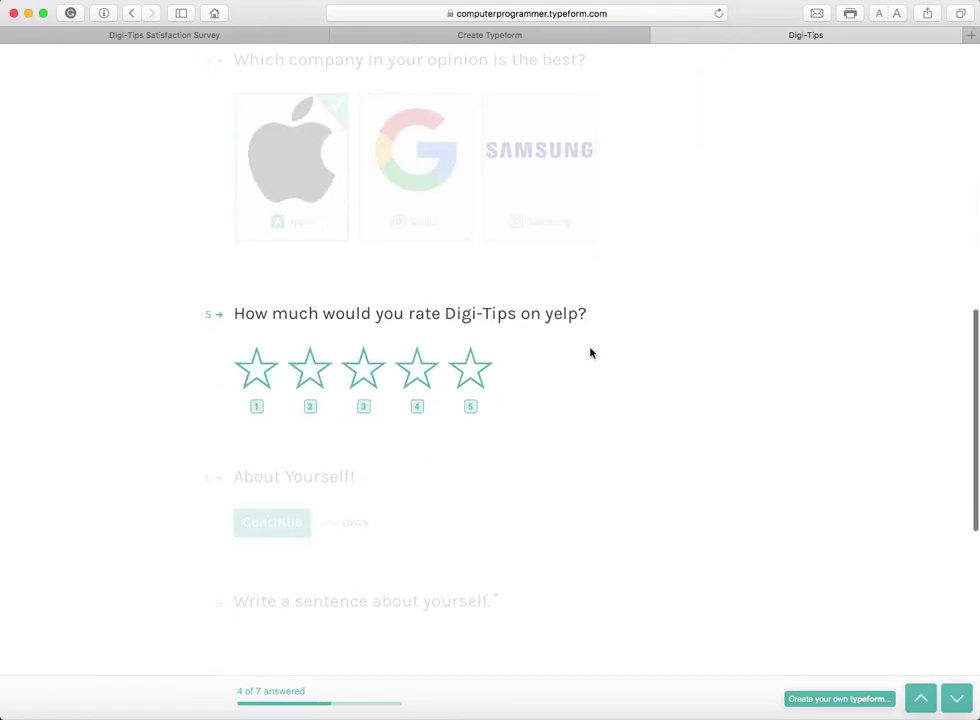
{"action": "left_click", "coordinate": [478, 375]}
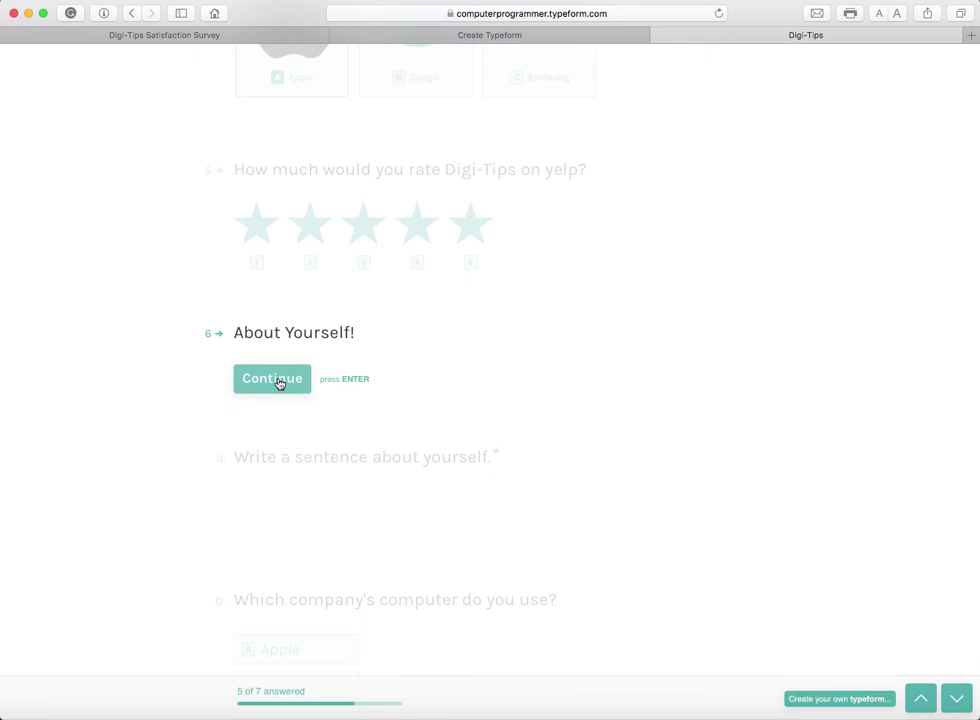
- Fill in the About Yourself section with "I am part of Digi-Tips" and Apple as the computer company
{"action": "left_click", "coordinate": [279, 383]}
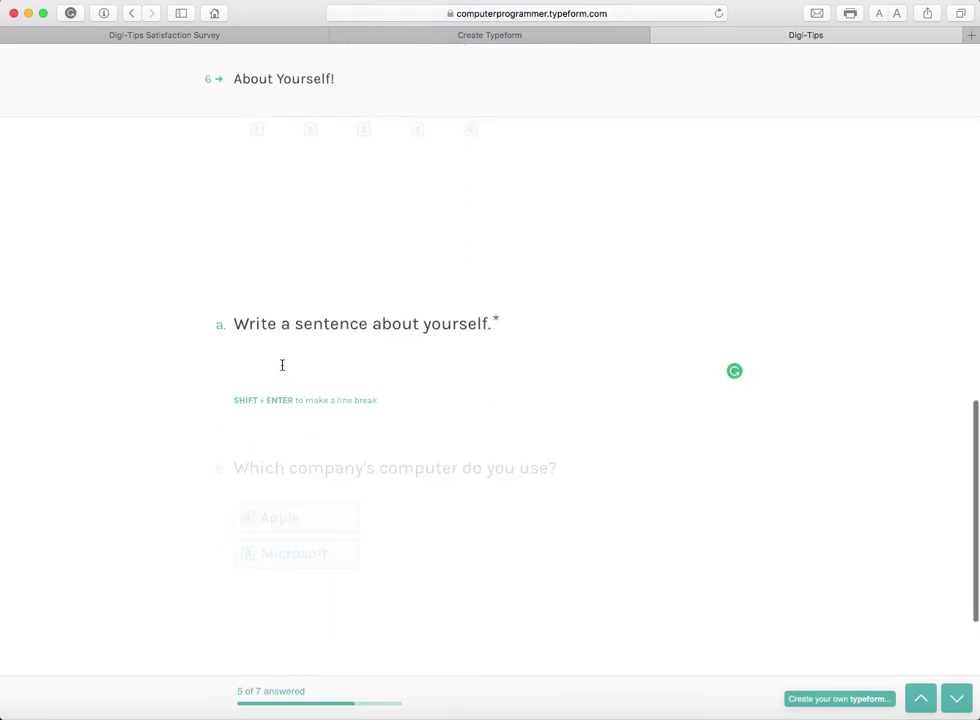
{"action": "type", "text": "I"}
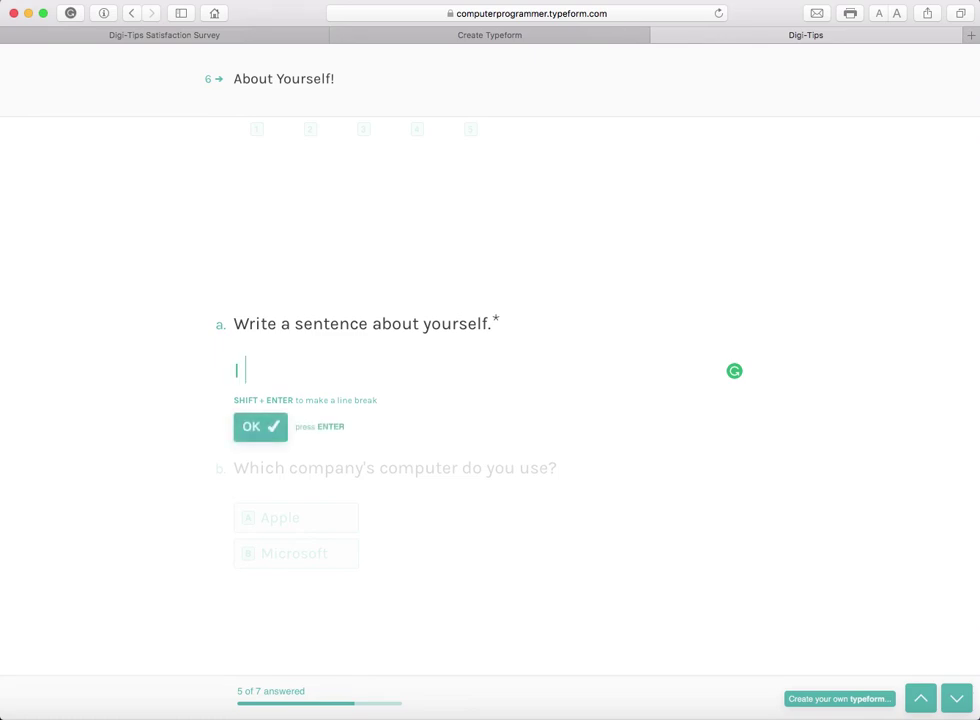
{"action": "type", "text": " am part"}
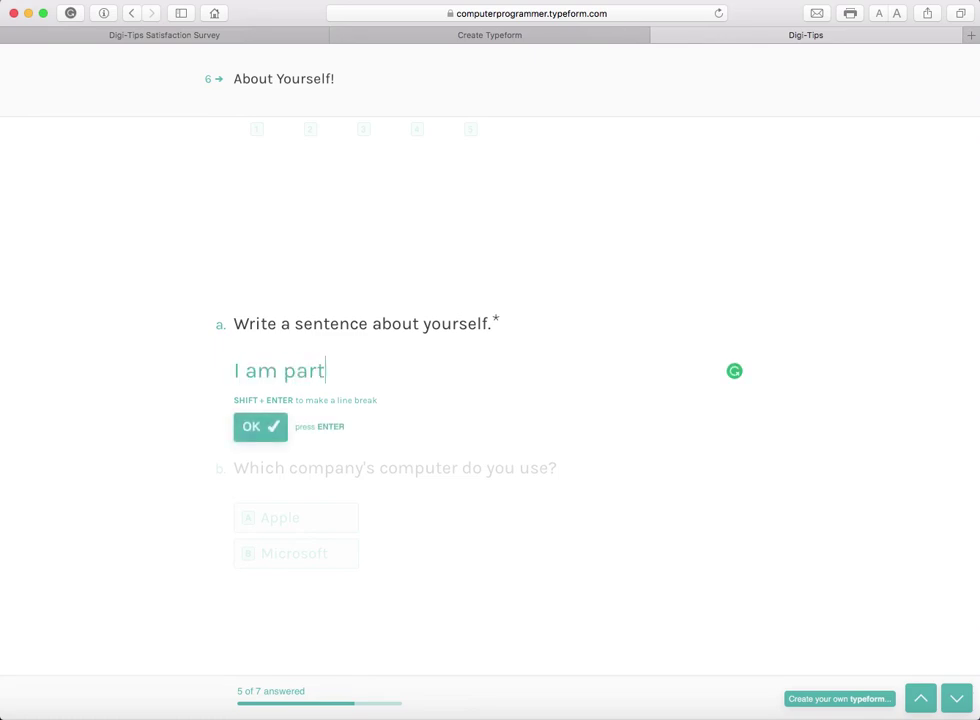
{"action": "type", "text": " of Digi"}
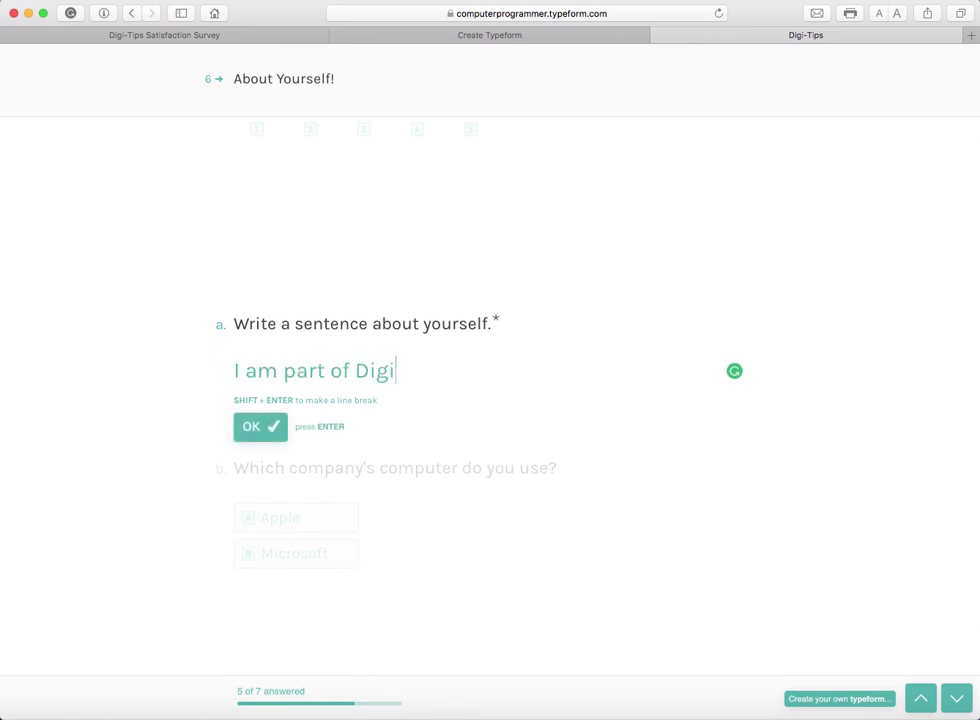
{"action": "type", "text": "-Tips"}
{"action": "left_click", "coordinate": [248, 426]}
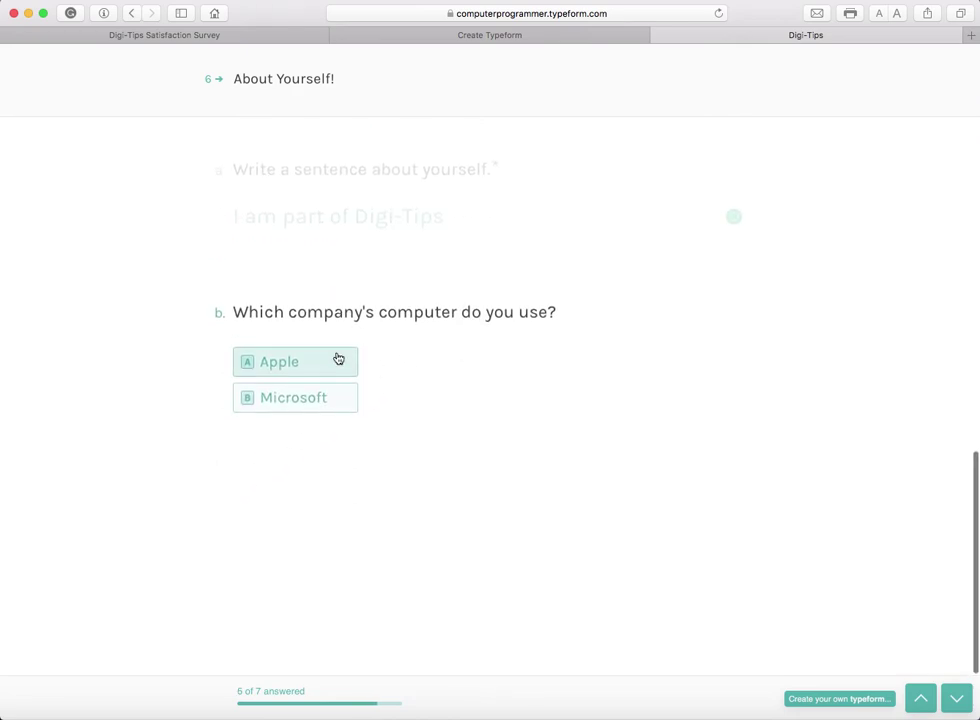
{"action": "left_click", "coordinate": [282, 358]}
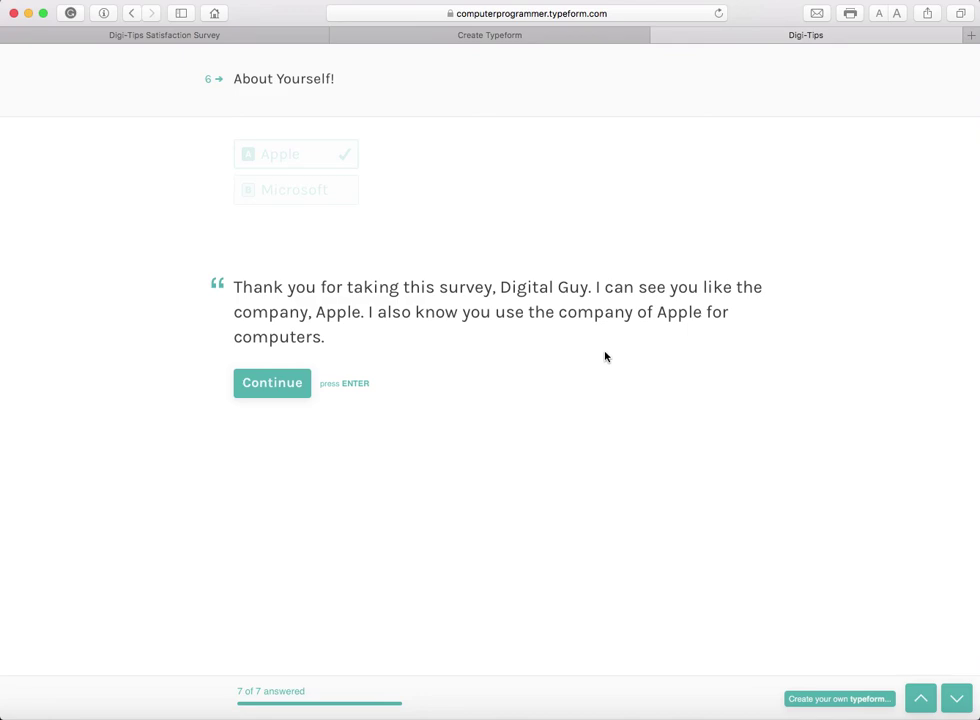
- Switch the best-company answer in question 4 to Google and check the personalised thank-you statement
{"action": "scroll", "coordinate": [600, 357], "scroll_direction": "up", "scroll_amount": 15}
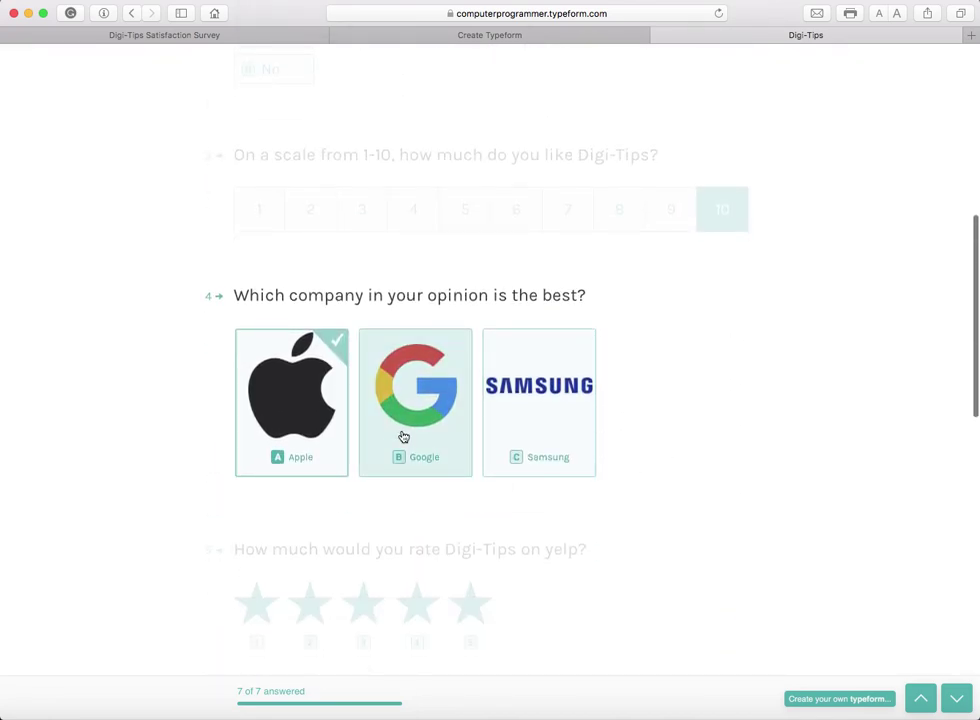
{"action": "left_click", "coordinate": [407, 439]}
{"action": "scroll", "coordinate": [420, 484], "scroll_direction": "down", "scroll_amount": 15}
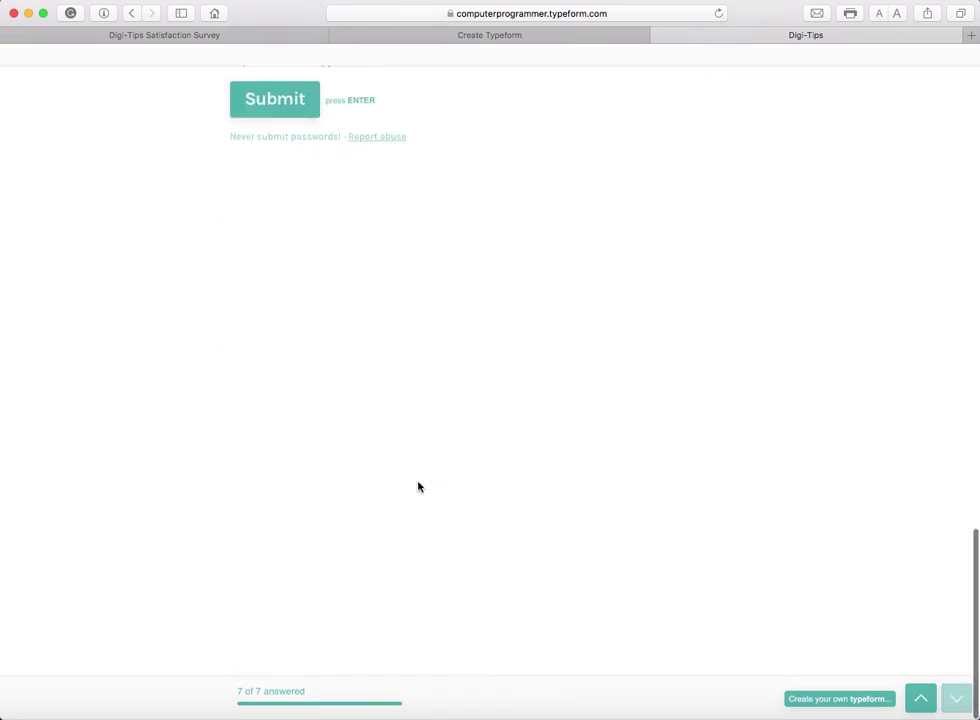
{"action": "scroll", "coordinate": [428, 450], "scroll_direction": "up", "scroll_amount": 2}
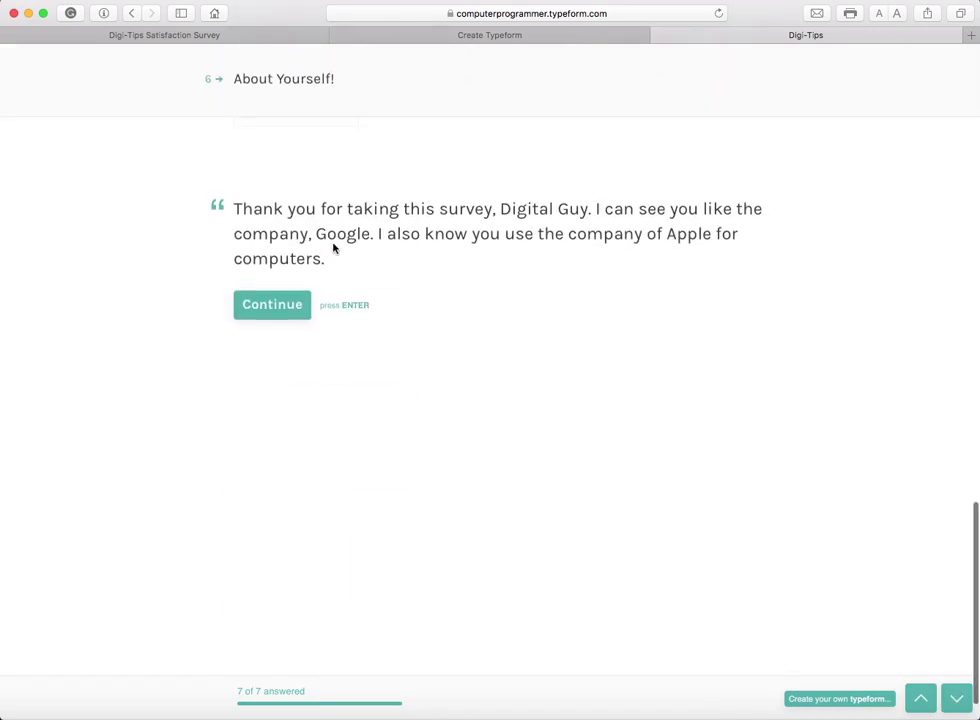
- Set the best-company answer in question 4 back to Apple and recheck the thank-you statement
{"action": "scroll", "coordinate": [376, 250], "scroll_direction": "up", "scroll_amount": 12}
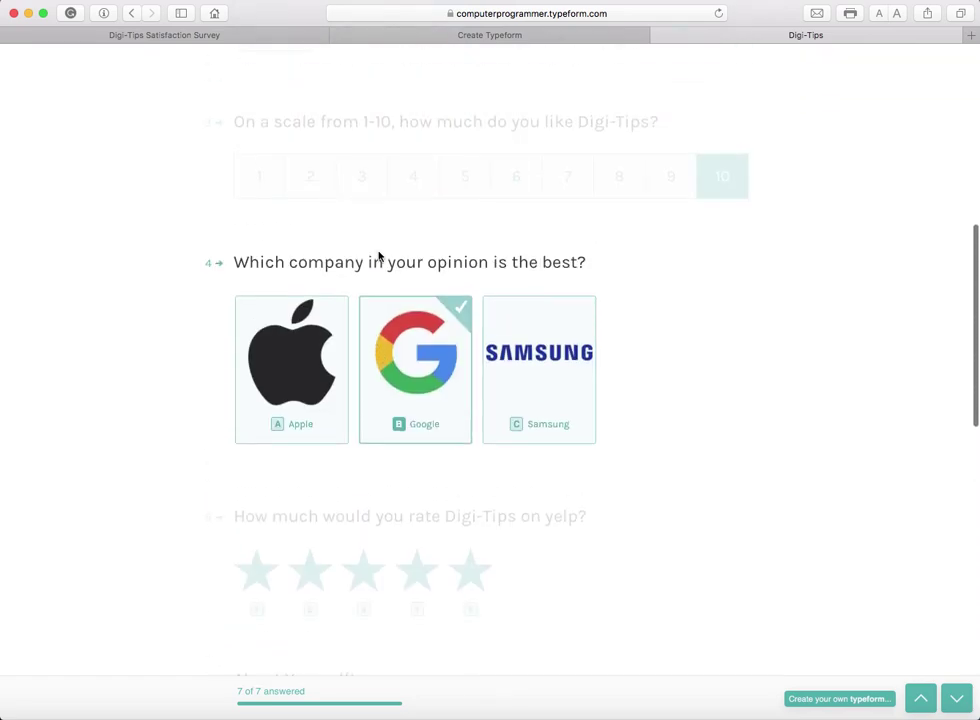
{"action": "left_click", "coordinate": [320, 356]}
{"action": "scroll", "coordinate": [330, 346], "scroll_direction": "up", "scroll_amount": 10}
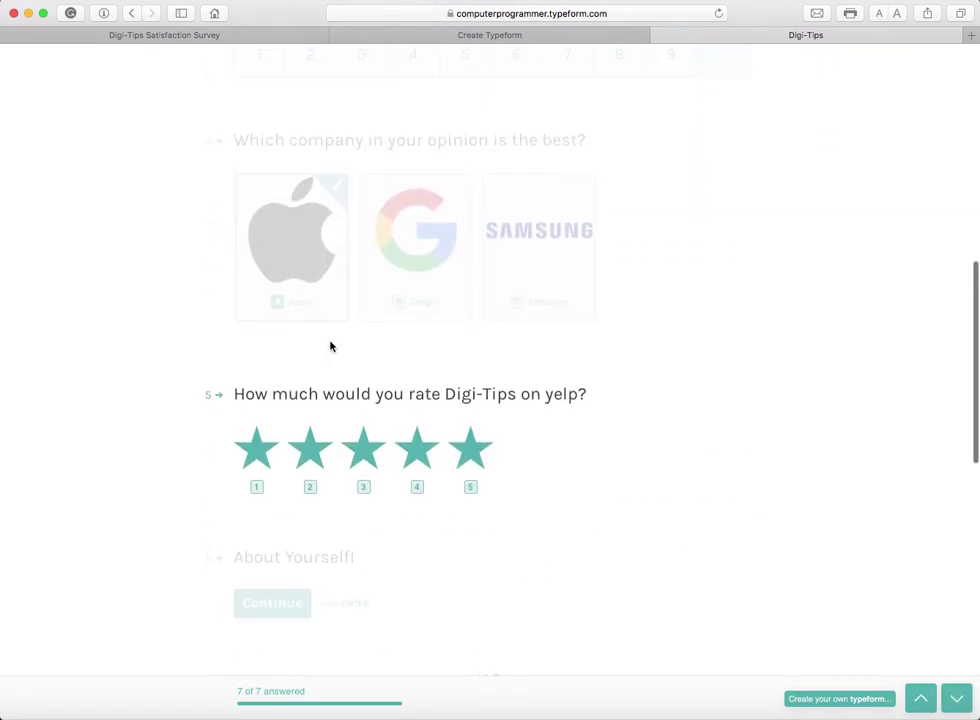
{"action": "scroll", "coordinate": [331, 347], "scroll_direction": "down", "scroll_amount": 3}
{"action": "scroll", "coordinate": [331, 347], "scroll_direction": "down", "scroll_amount": 5}
{"action": "scroll", "coordinate": [367, 317], "scroll_direction": "up", "scroll_amount": 2}
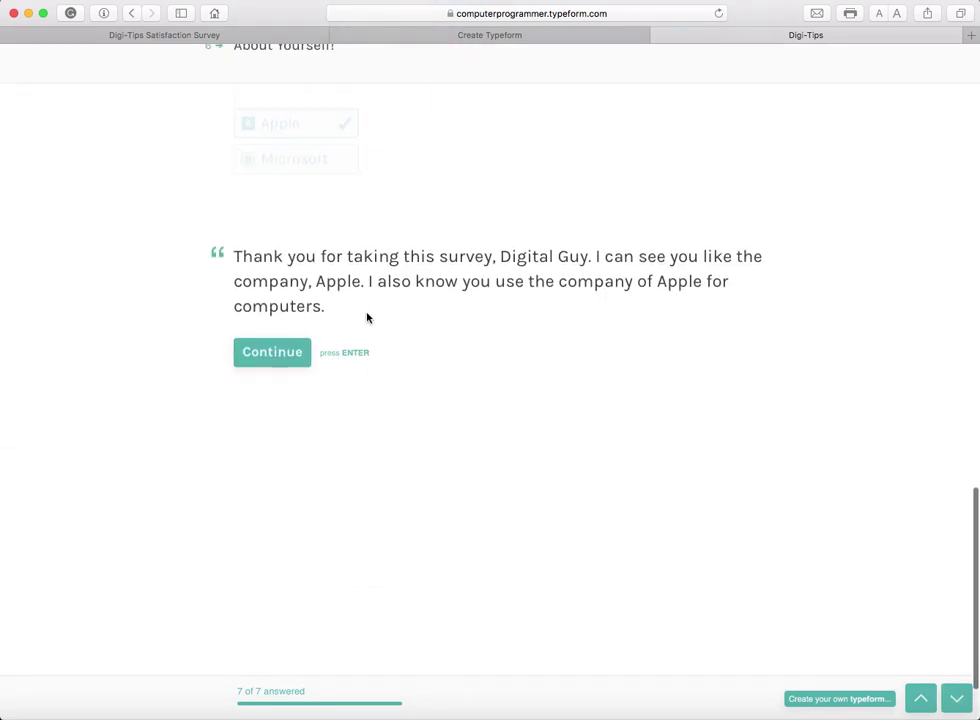
- Go past the thank-you statement to the end of the survey and submit the form
{"action": "scroll", "coordinate": [452, 360], "scroll_direction": "down", "scroll_amount": 2}
{"action": "scroll", "coordinate": [430, 380], "scroll_direction": "up", "scroll_amount": 1}
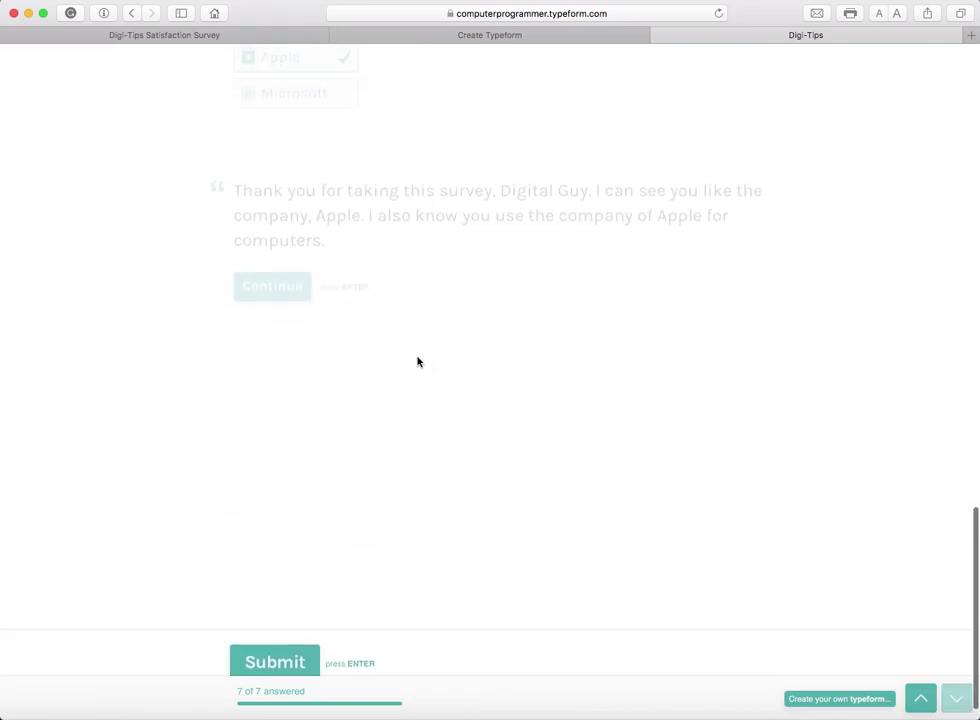
{"action": "scroll", "coordinate": [300, 380], "scroll_direction": "up", "scroll_amount": 1}
{"action": "scroll", "coordinate": [282, 341], "scroll_direction": "up", "scroll_amount": 1}
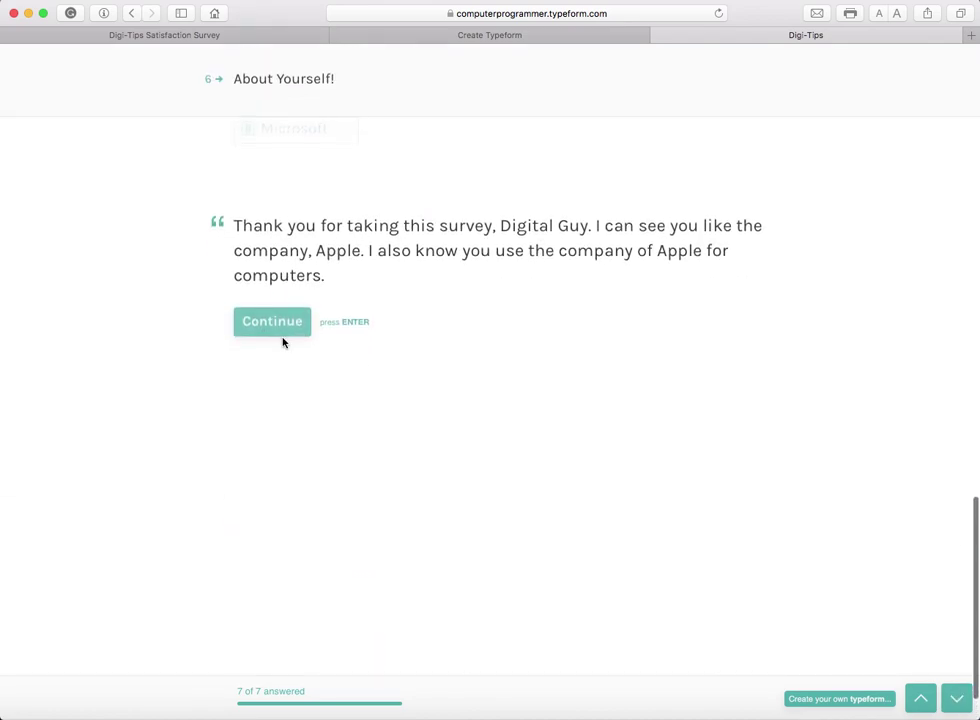
{"action": "scroll", "coordinate": [270, 390], "scroll_direction": "up", "scroll_amount": 1}
{"action": "scroll", "coordinate": [276, 380], "scroll_direction": "down", "scroll_amount": 3}
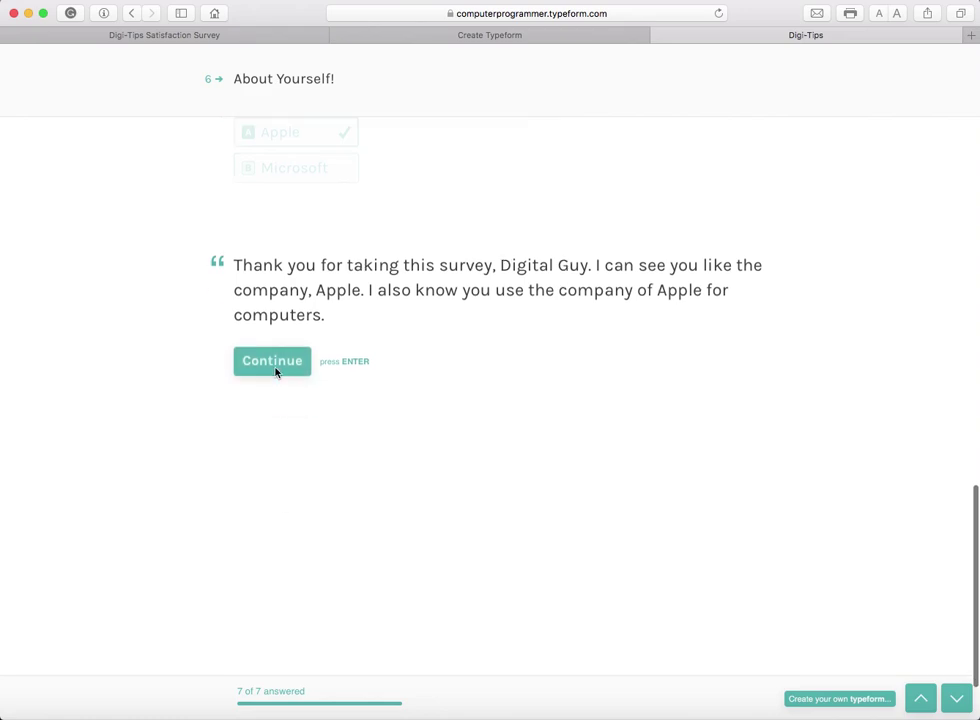
{"action": "left_click", "coordinate": [265, 412]}
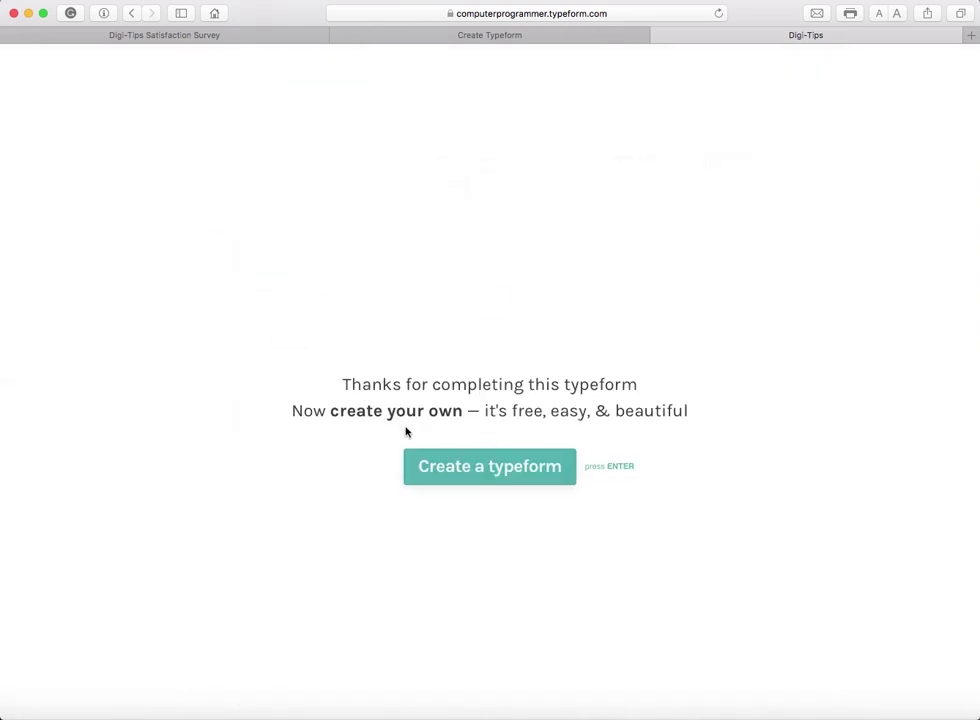
- Return to the typeform editor, open the survey's results, and review the key stats and per-question response summary
{"action": "left_click", "coordinate": [499, 35]}
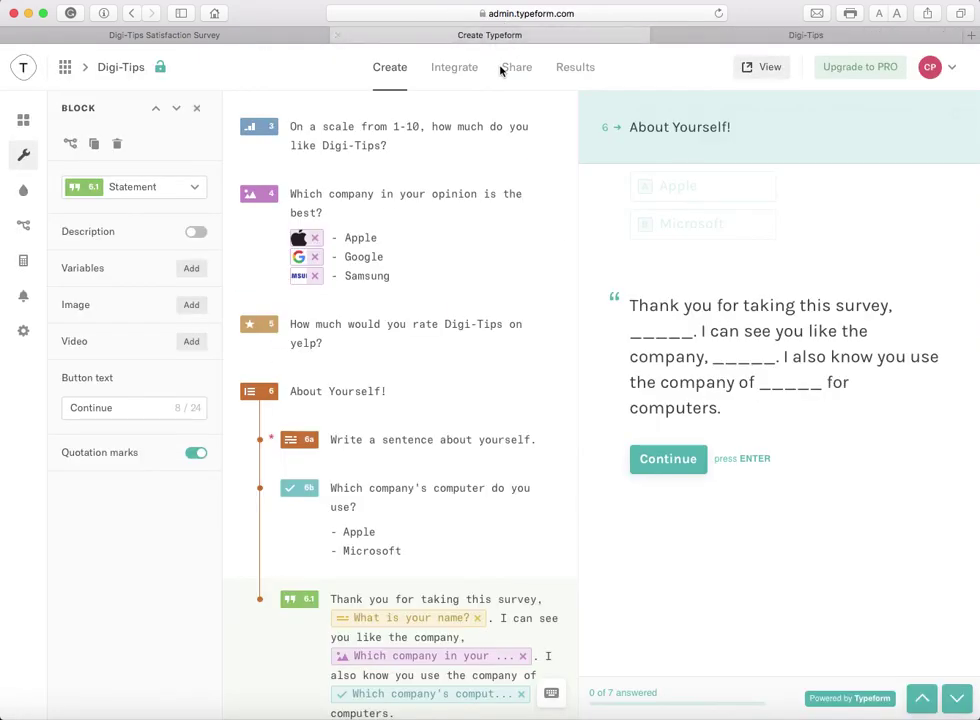
{"action": "left_click", "coordinate": [561, 76]}
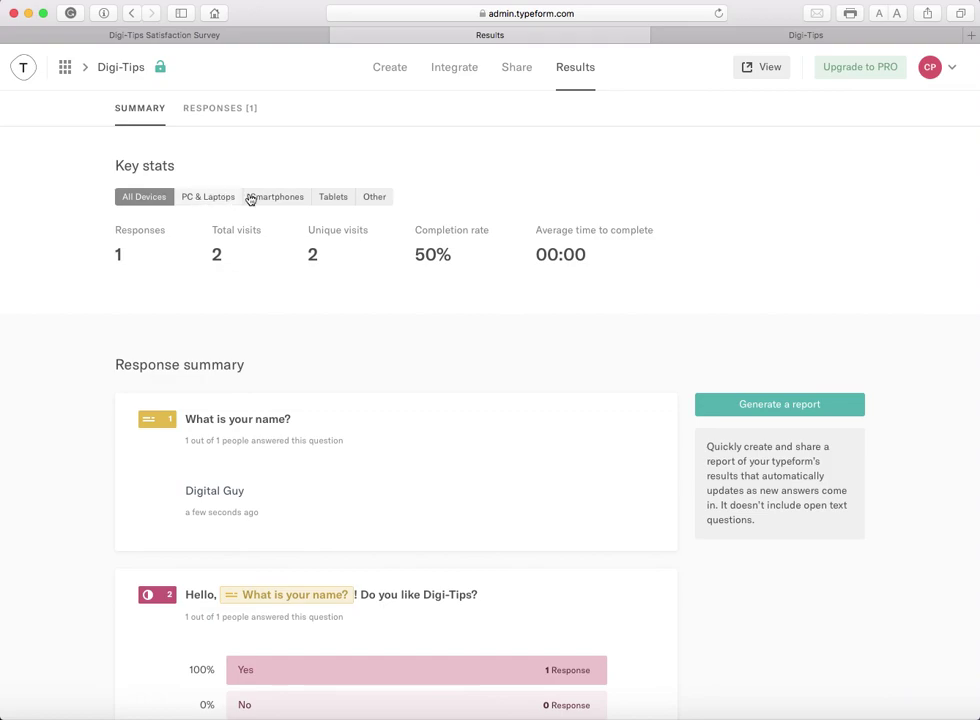
{"action": "left_click_drag", "start_coordinate": [533, 254], "coordinate": [593, 253]}
{"action": "left_click", "coordinate": [593, 253]}
{"action": "scroll", "coordinate": [555, 320], "scroll_direction": "down", "scroll_amount": 5}
{"action": "scroll", "coordinate": [555, 320], "scroll_direction": "down", "scroll_amount": 3}
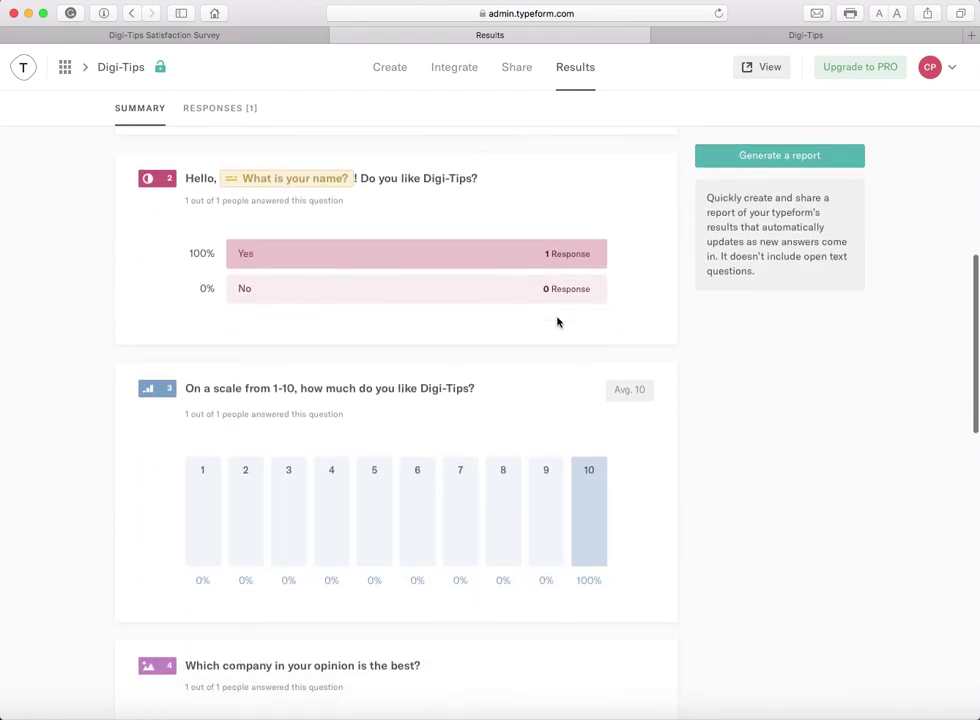
{"action": "scroll", "coordinate": [550, 290], "scroll_direction": "up", "scroll_amount": 6}
{"action": "scroll", "coordinate": [578, 287], "scroll_direction": "down", "scroll_amount": 3}
{"action": "scroll", "coordinate": [380, 405], "scroll_direction": "down", "scroll_amount": 15}
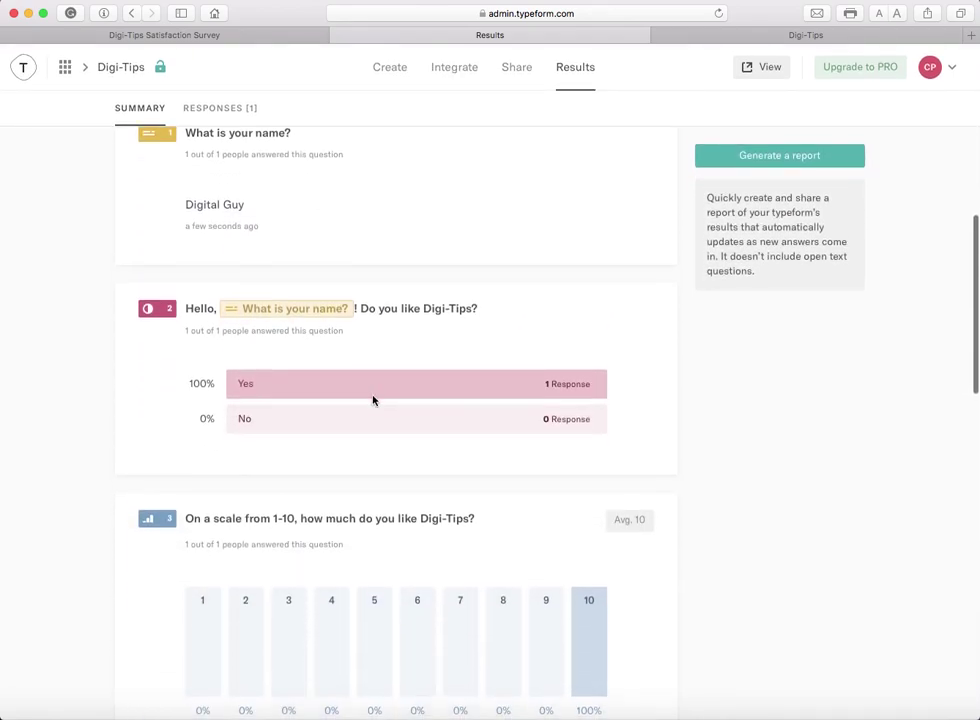
{"action": "scroll", "coordinate": [390, 410], "scroll_direction": "up", "scroll_amount": 14}
{"action": "scroll", "coordinate": [398, 417], "scroll_direction": "up", "scroll_amount": 5}
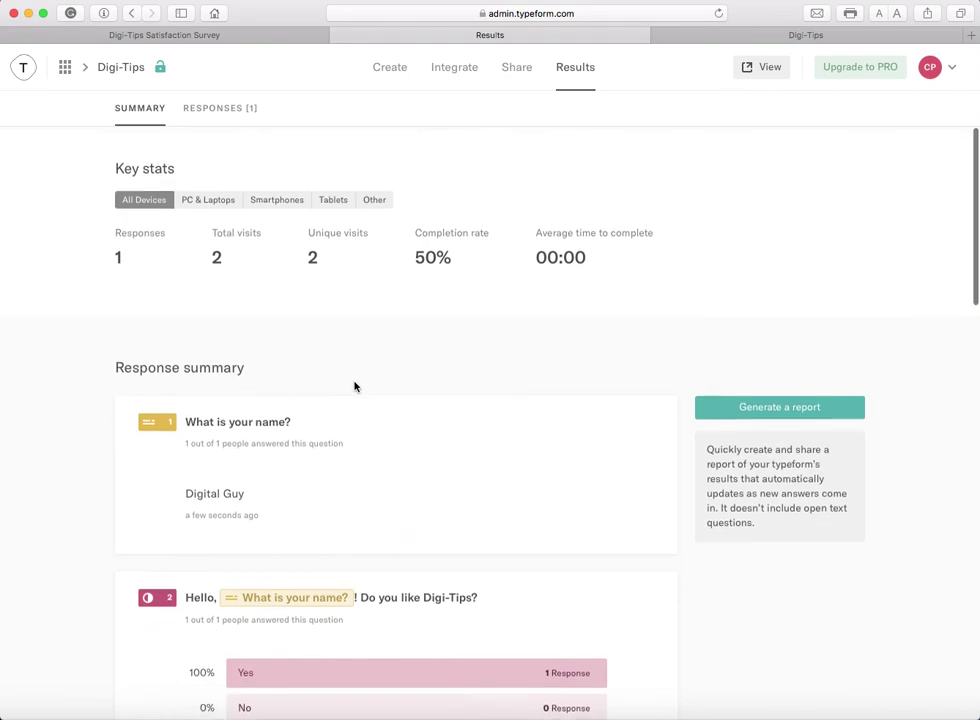
- Open the individual responses and review every answer in the submitted survey entry
{"action": "left_click", "coordinate": [228, 107]}
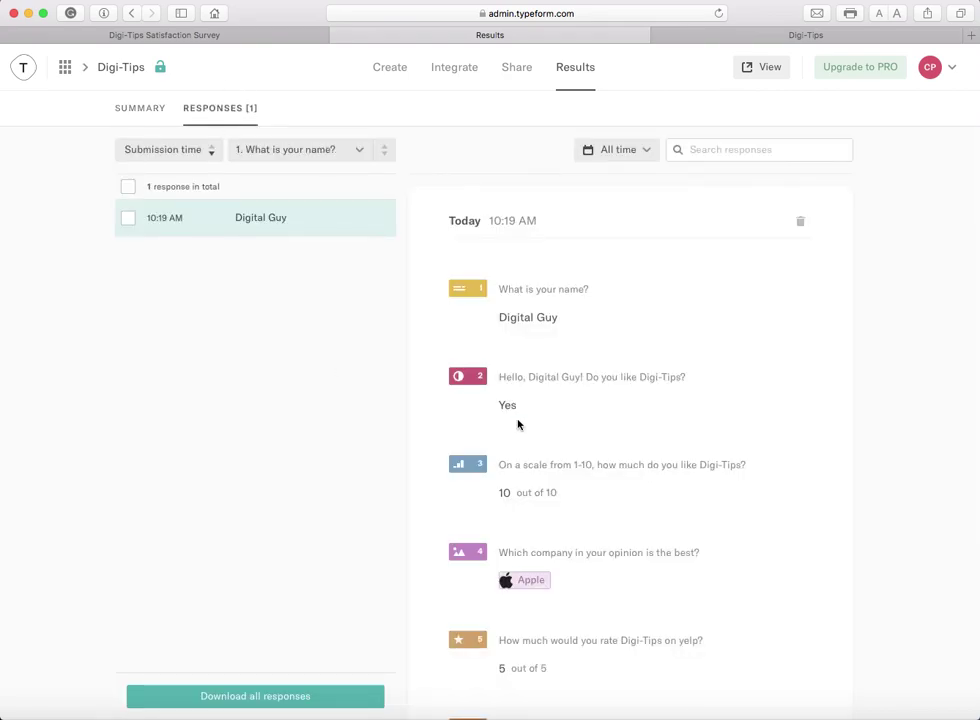
{"action": "scroll", "coordinate": [518, 425], "scroll_direction": "down", "scroll_amount": 5}
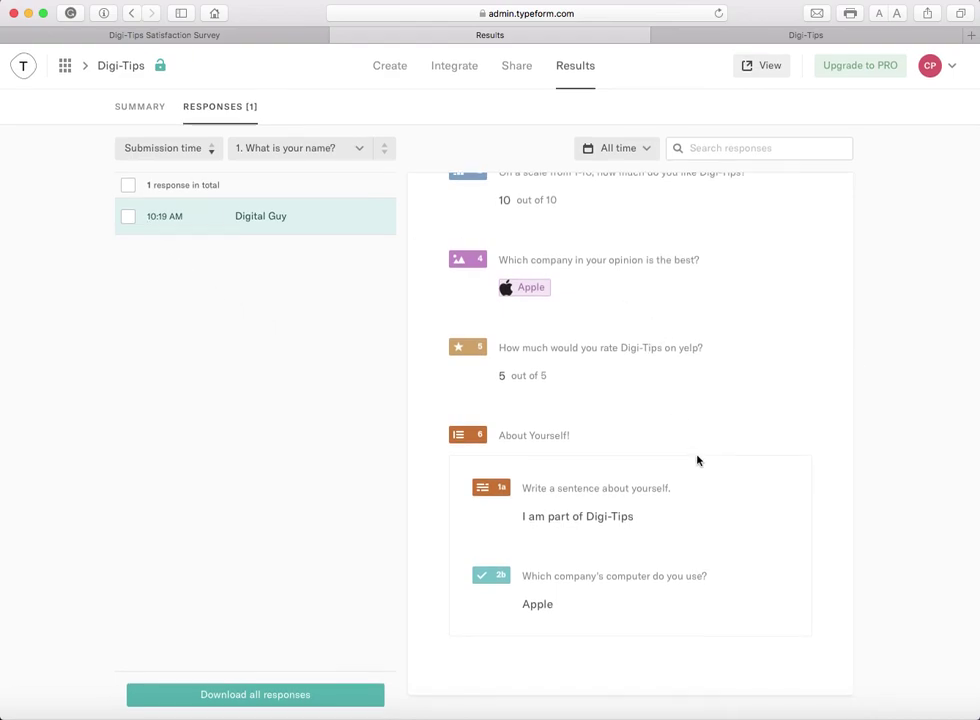
{"action": "scroll", "coordinate": [696, 440], "scroll_direction": "up", "scroll_amount": 5}
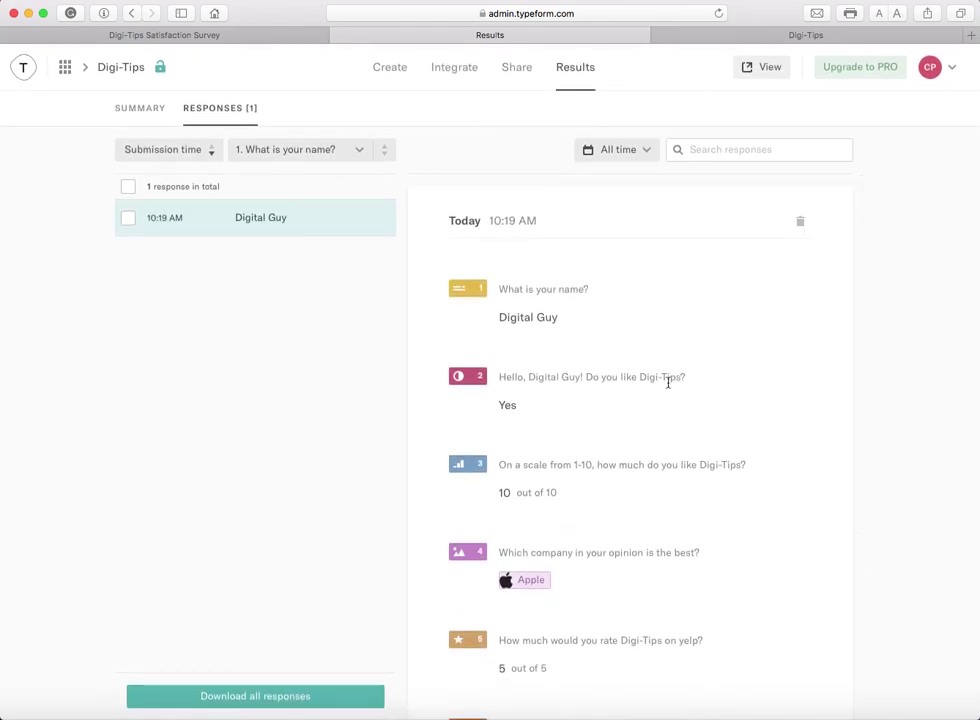
{"action": "scroll", "coordinate": [700, 370], "scroll_direction": "down", "scroll_amount": 1}
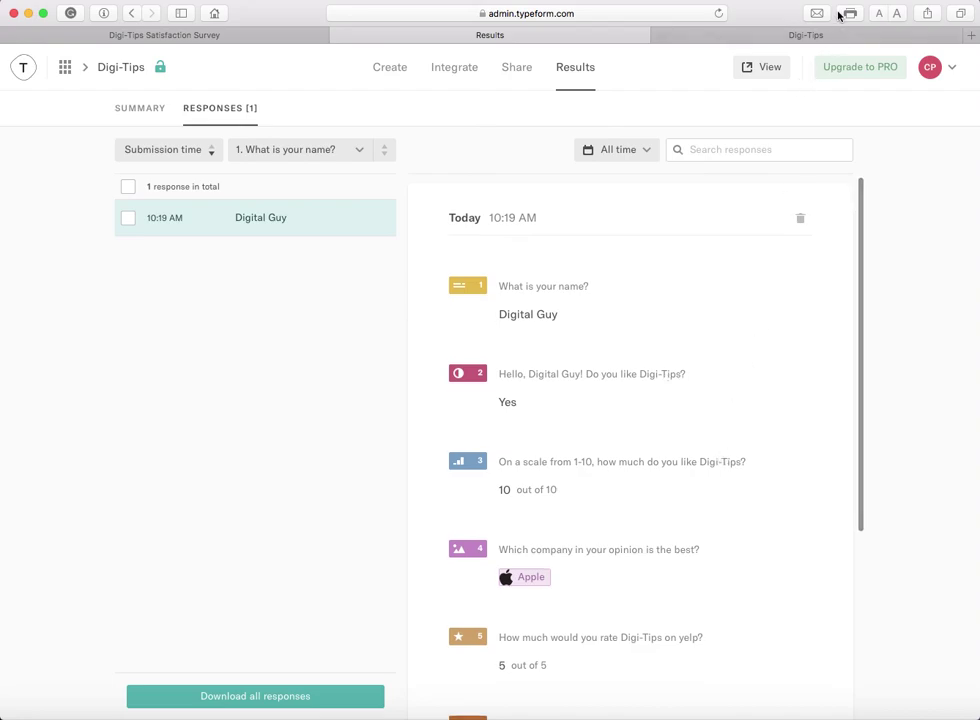